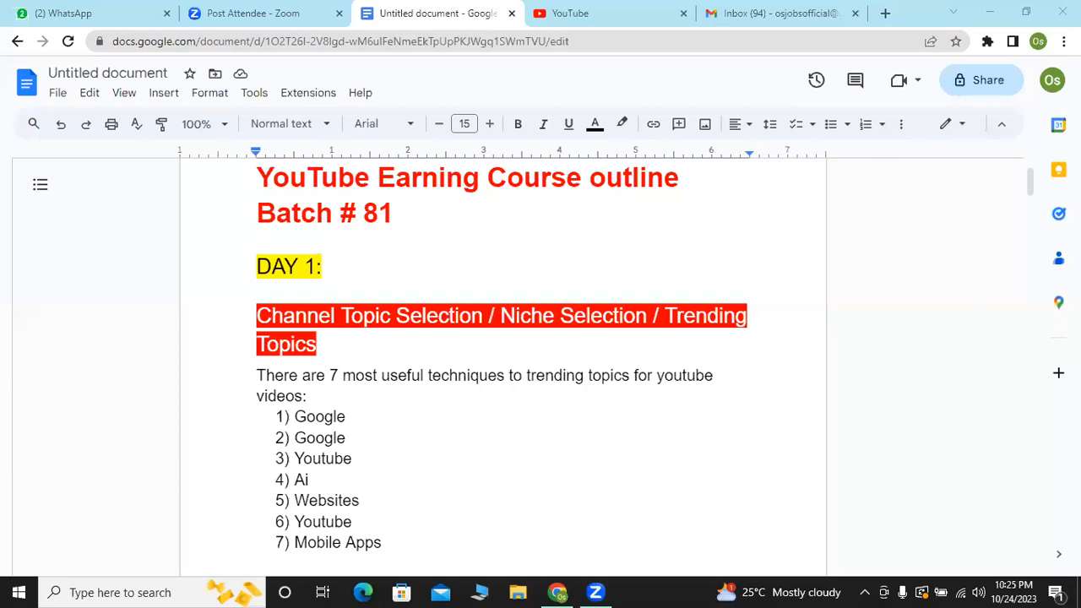
Review the Day 1 topic-selection section of the course outline, continuing to the Day 2 heading.
left_click_drag(1028, 188, 1035, 206)
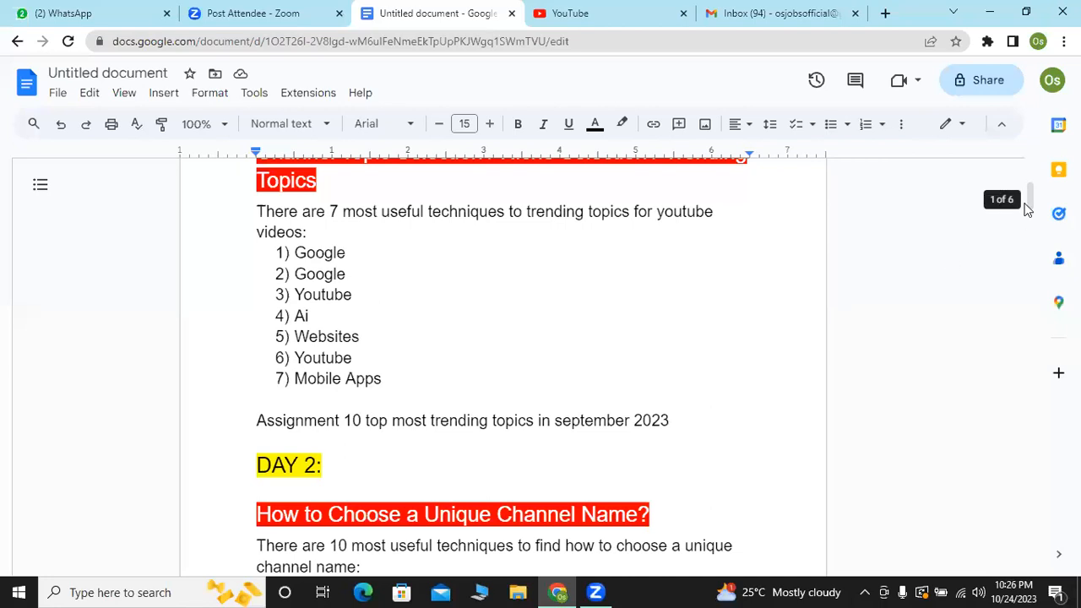
left_click_drag(1034, 204, 1033, 198)
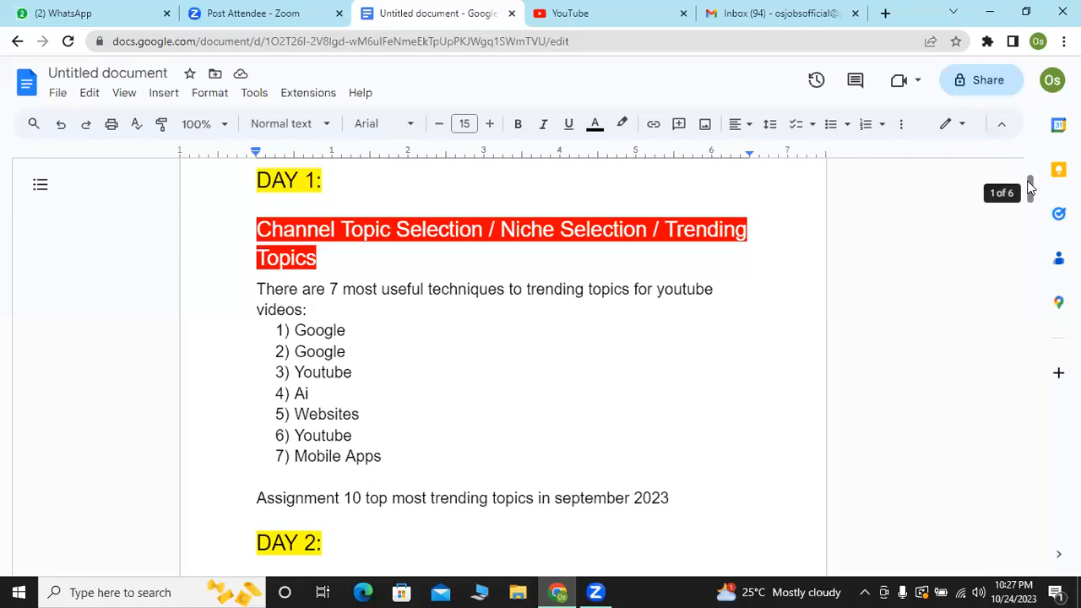
left_click_drag(1030, 188, 1033, 213)
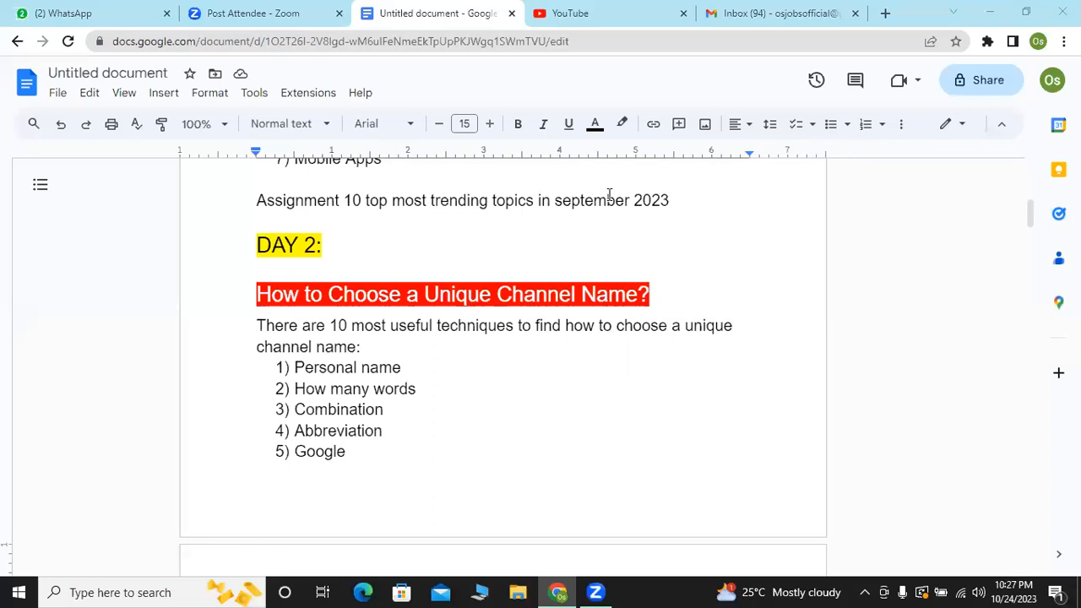
Switch to YouTube and browse the recommended videos on the home feed as examples of topics and channel names.
left_click(590, 12)
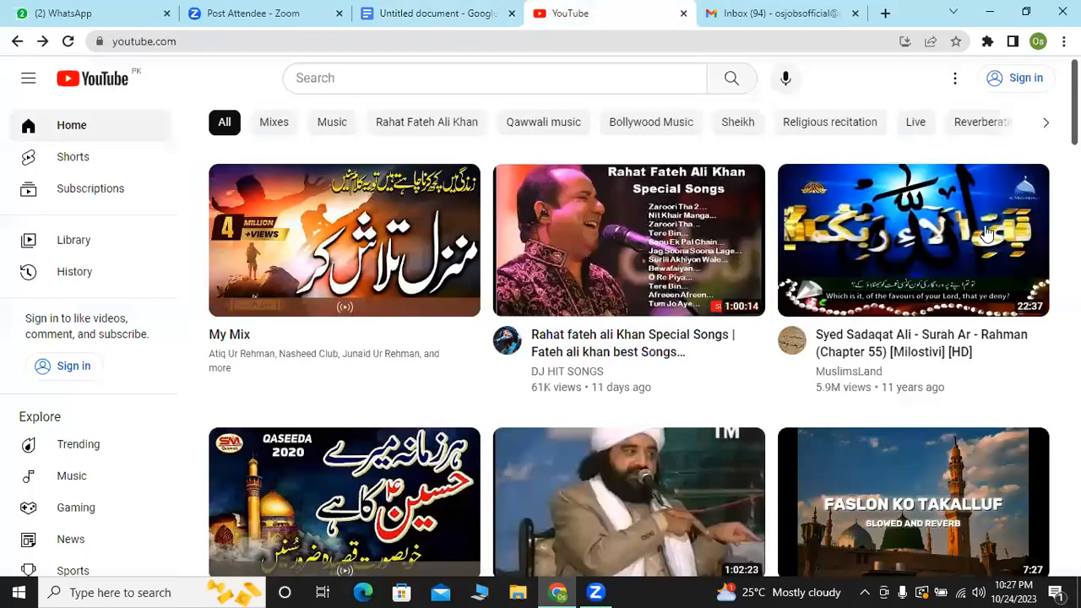
scroll(630, 338, "down", 3)
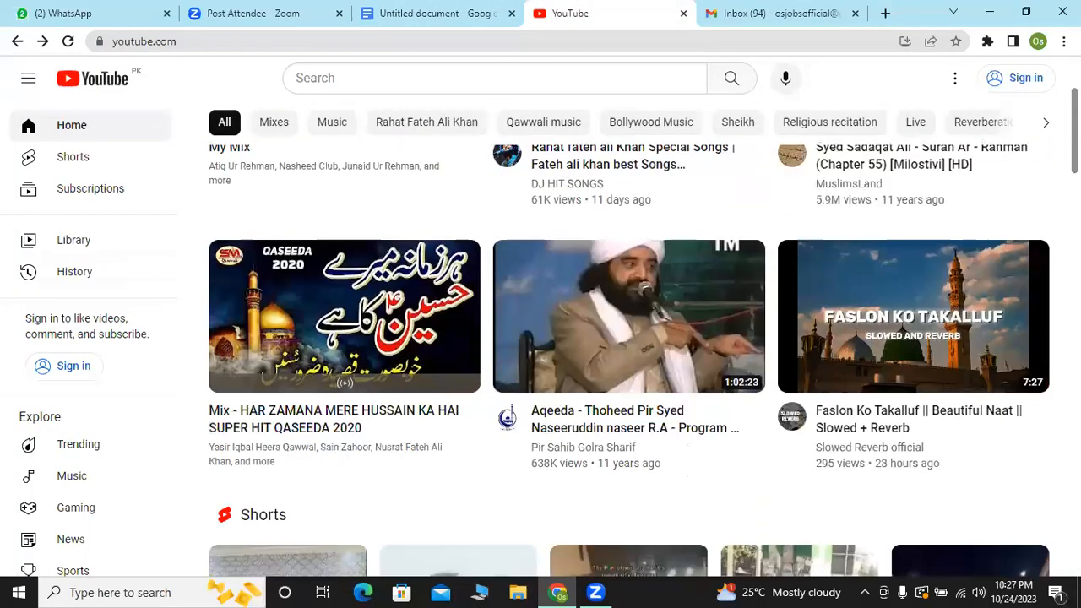
scroll(629, 338, "down", 7)
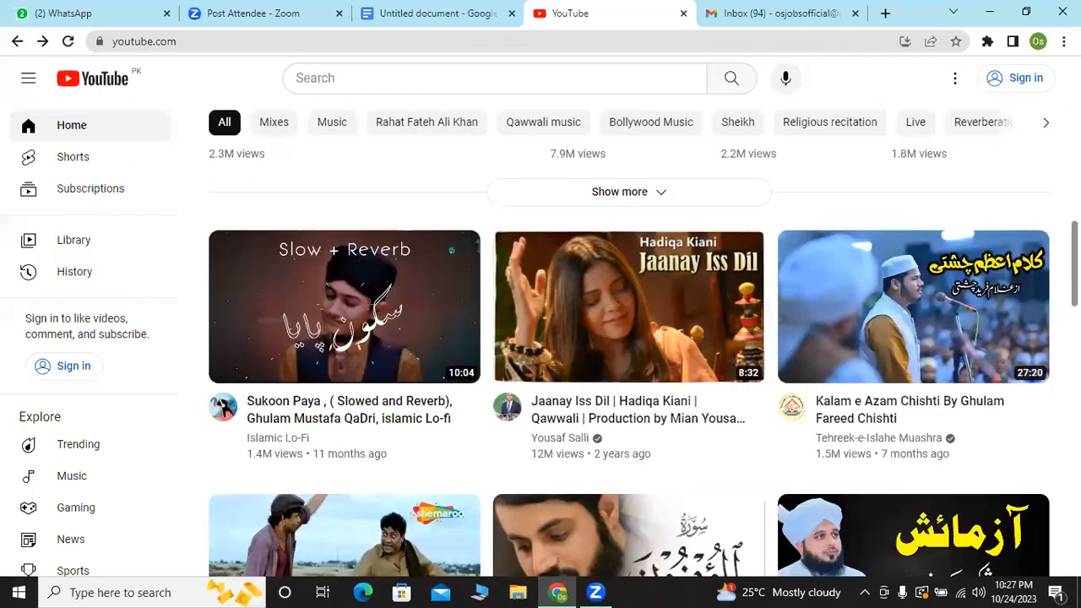
scroll(630, 361, "down", 6)
scroll(629, 360, "down", 4)
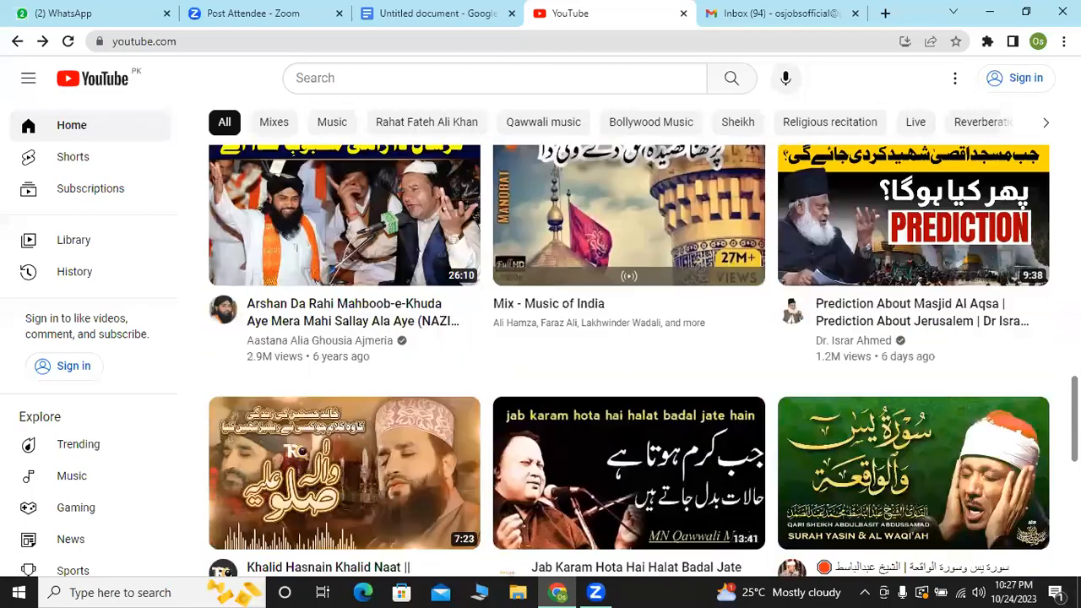
scroll(630, 361, "down", 5)
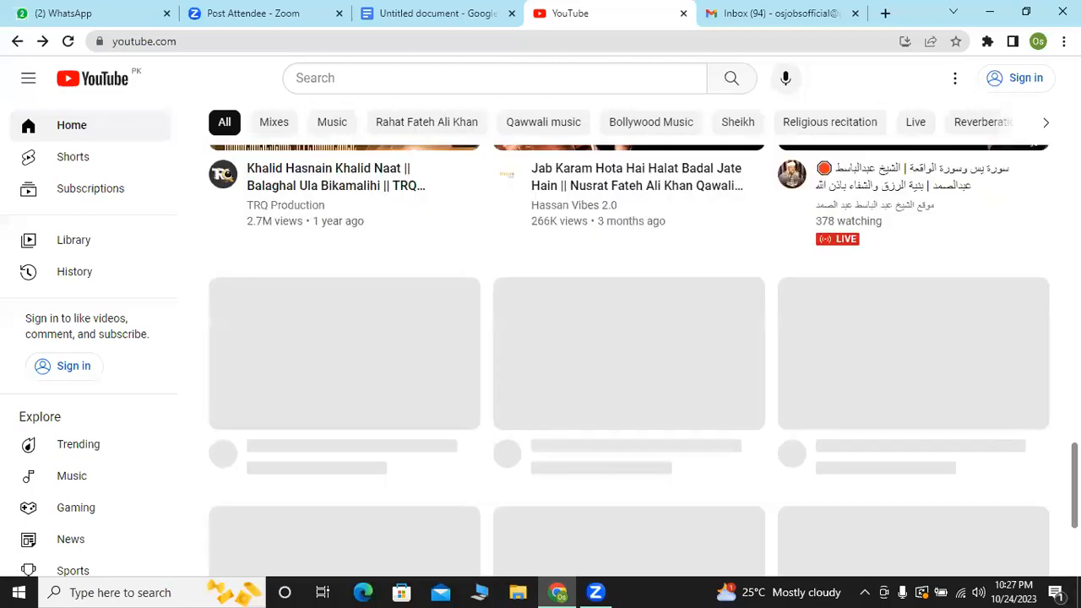
scroll(629, 361, "down", 3)
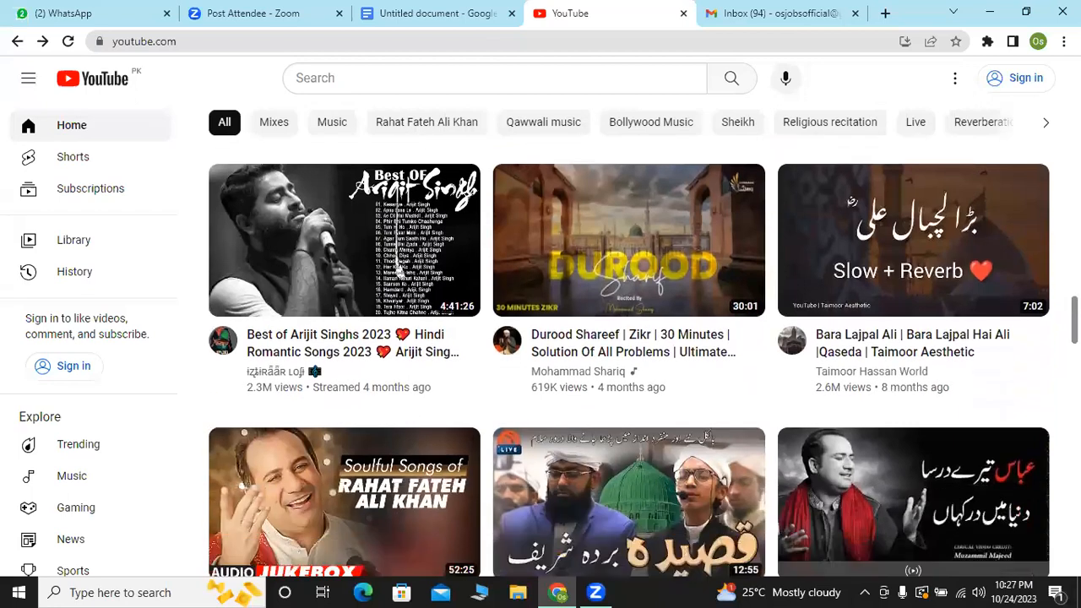
scroll(264, 512, "down", 1)
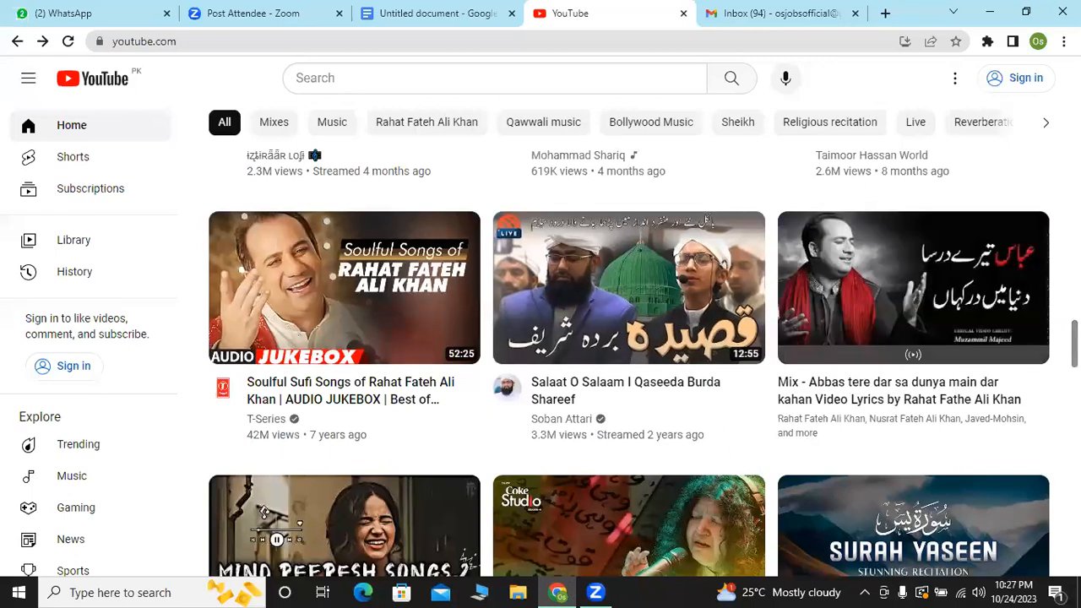
scroll(497, 304, "down", 5)
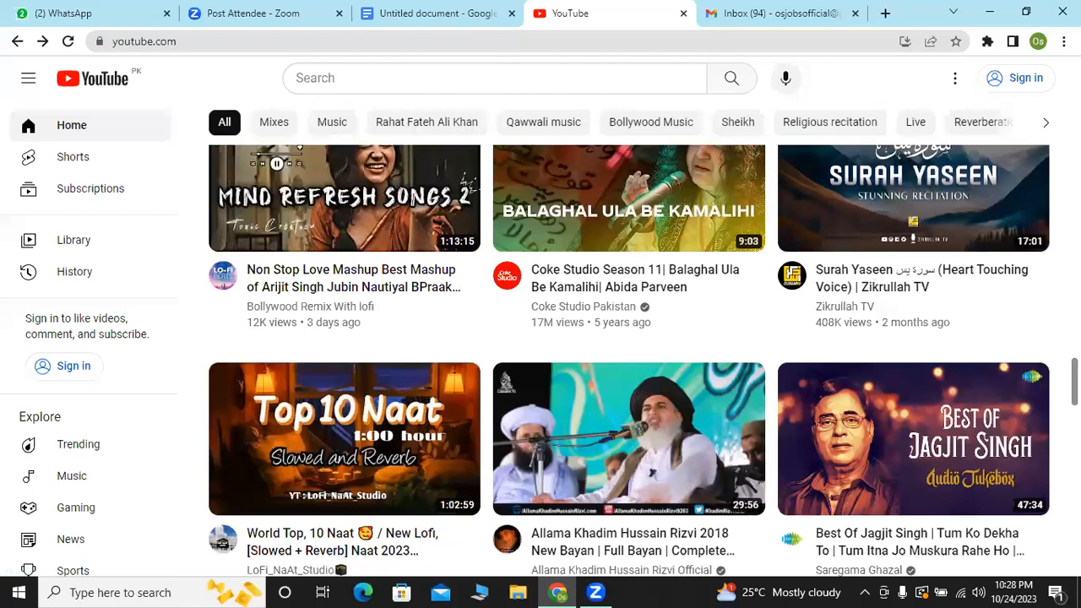
scroll(629, 361, "down", 4)
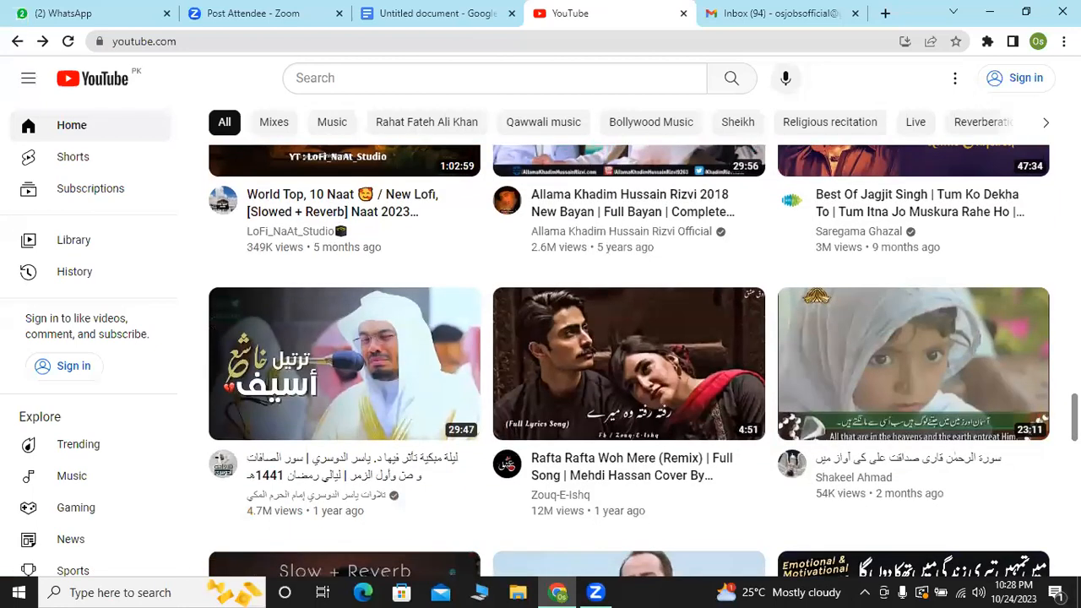
scroll(630, 360, "down", 2)
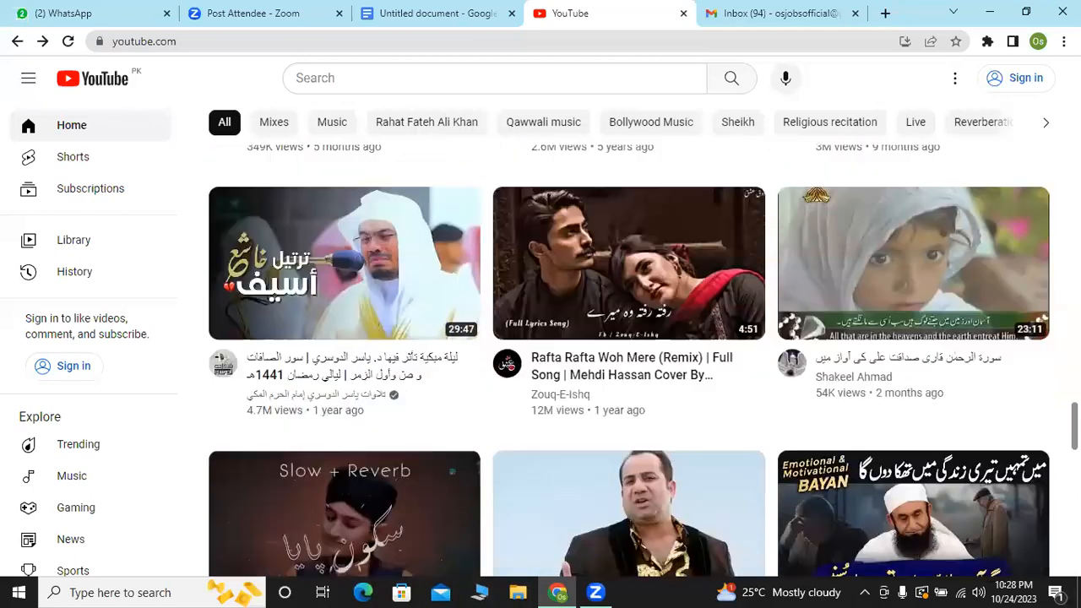
scroll(629, 361, "down", 2)
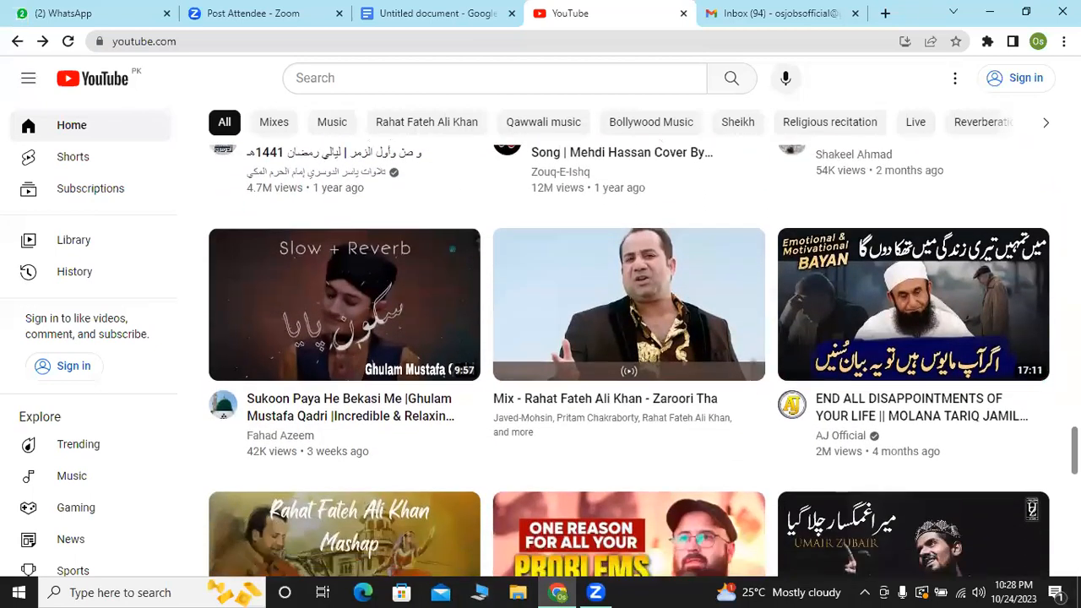
scroll(629, 361, "down", 3)
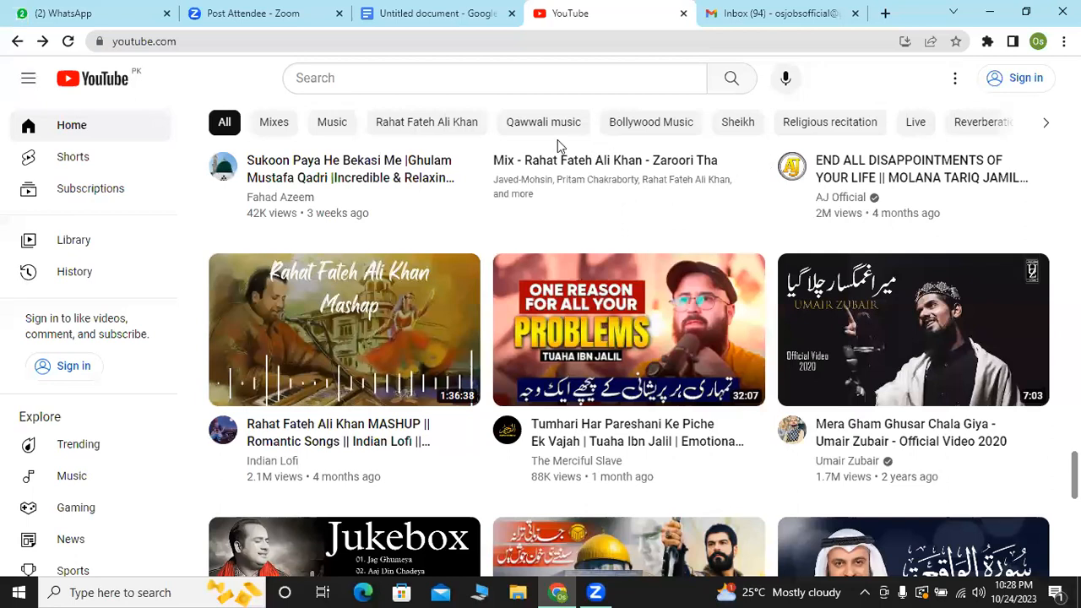
Return to the course outline in Google Docs and review the Day 2 channel naming through Day 4 channel branding sections.
left_click(406, 6)
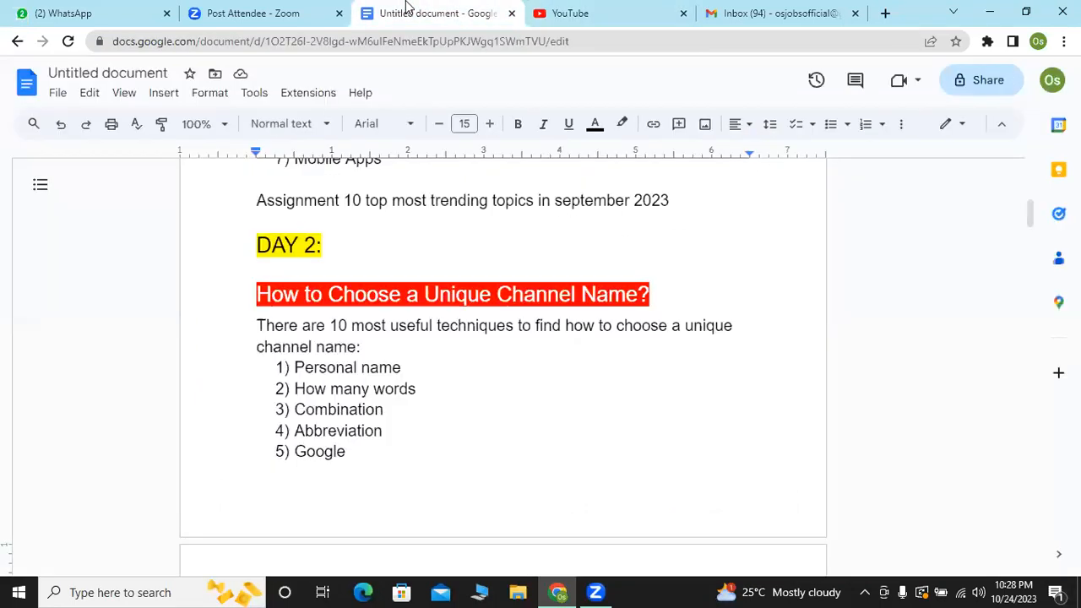
left_click(628, 8)
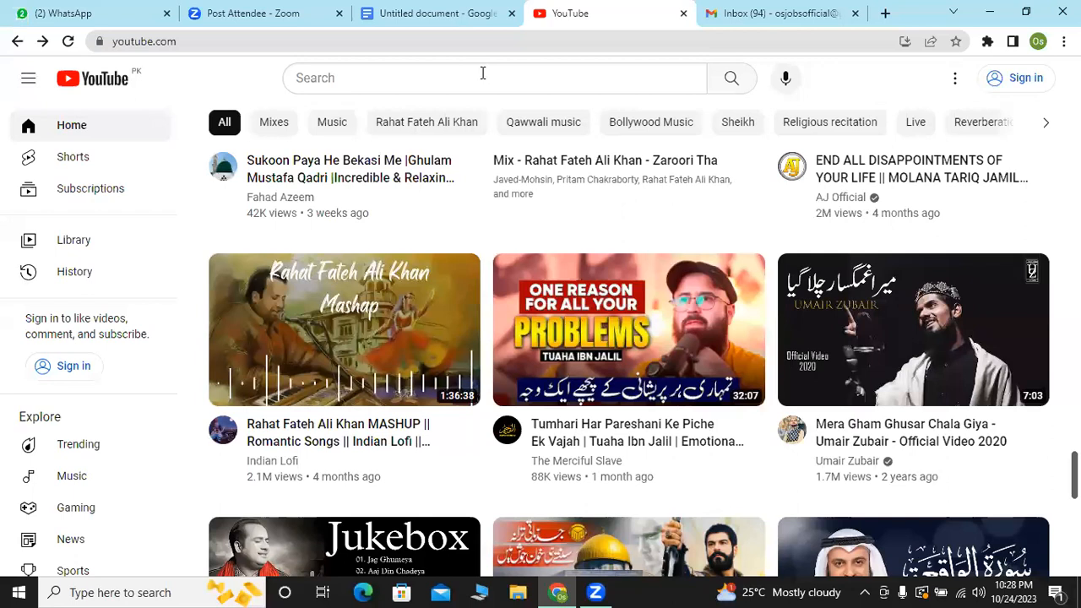
left_click(472, 11)
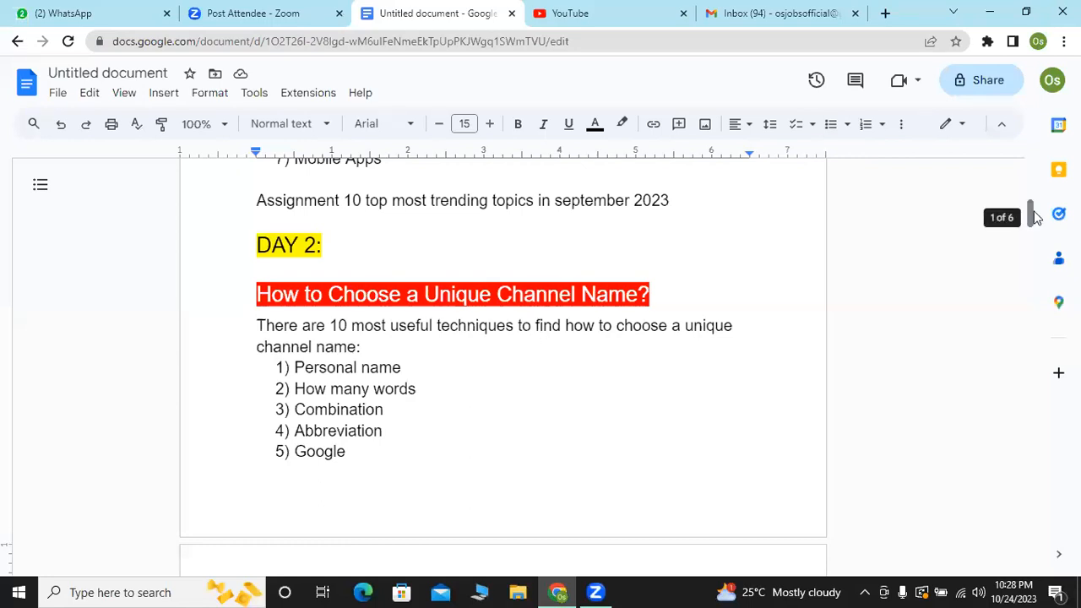
left_click_drag(1035, 221, 1040, 245)
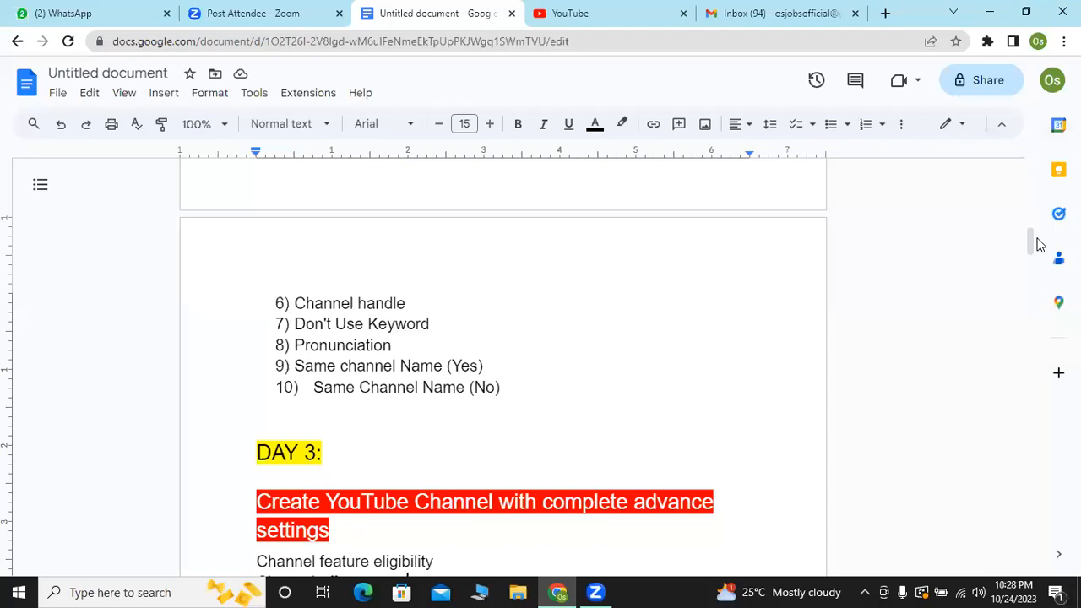
left_click_drag(1031, 256, 1035, 282)
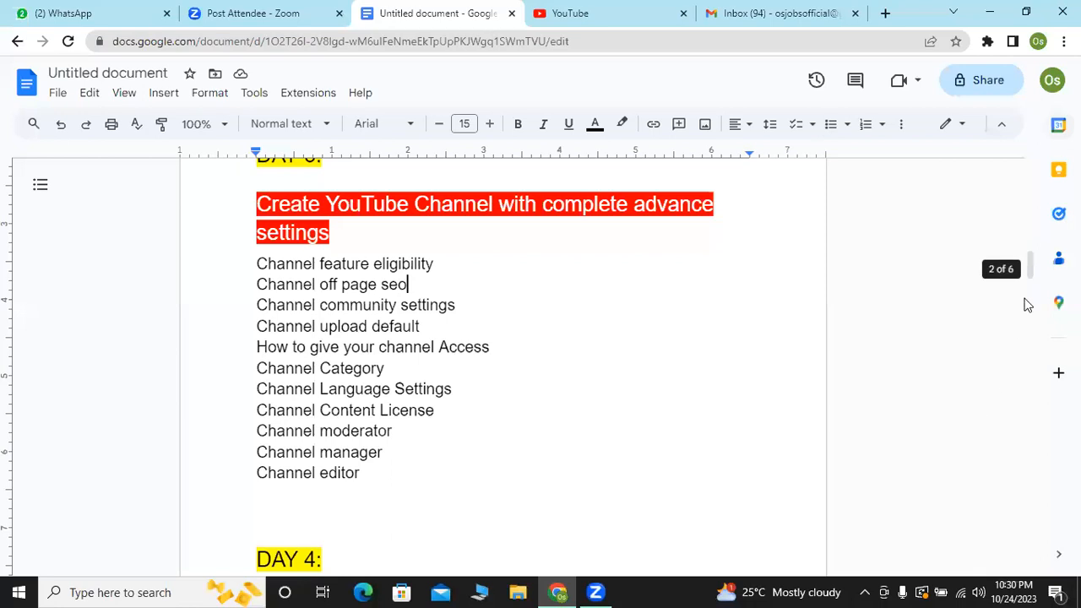
left_click_drag(1031, 279, 1039, 312)
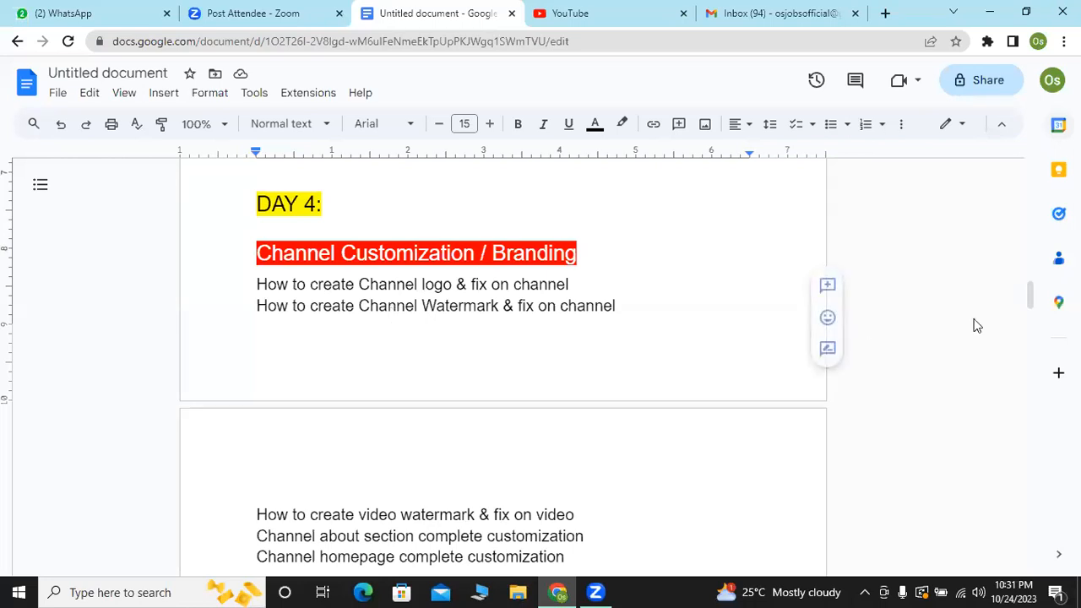
Replace "Watermark" with "banner" in the second Day 4 line, "How to create Channel Watermark & fix on channel".
scroll(1030, 291, "down", 2)
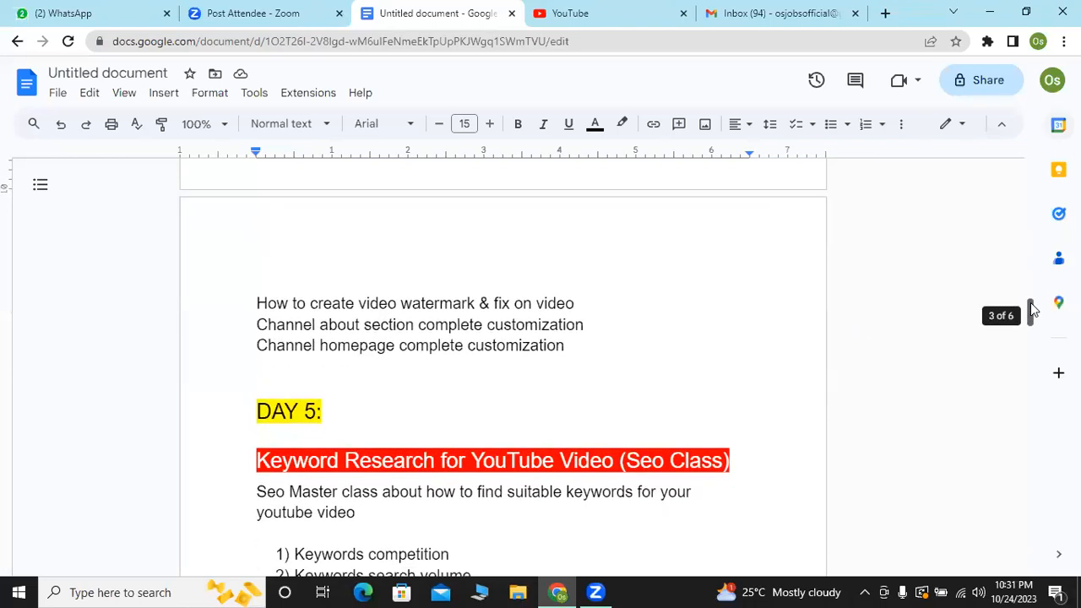
scroll(1030, 295, "up", 2)
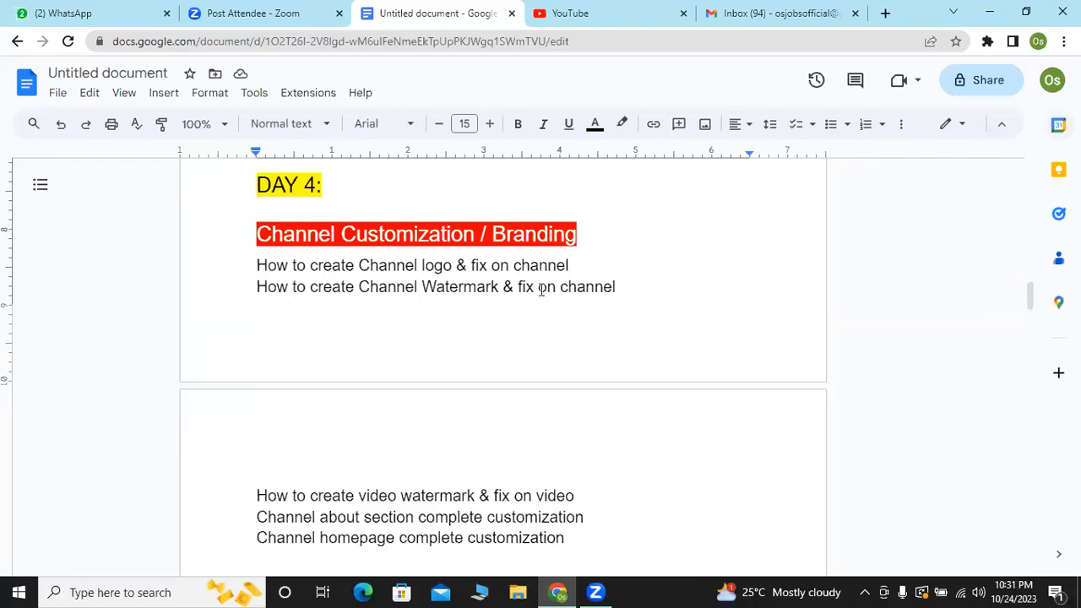
left_click(501, 287)
key("BackSpace")
key("BackSpace")
key("BackSpace")
key("BackSpace")
key("BackSpace")
key("BackSpace")
key("BackSpace")
key("BackSpace")
key("BackSpace")
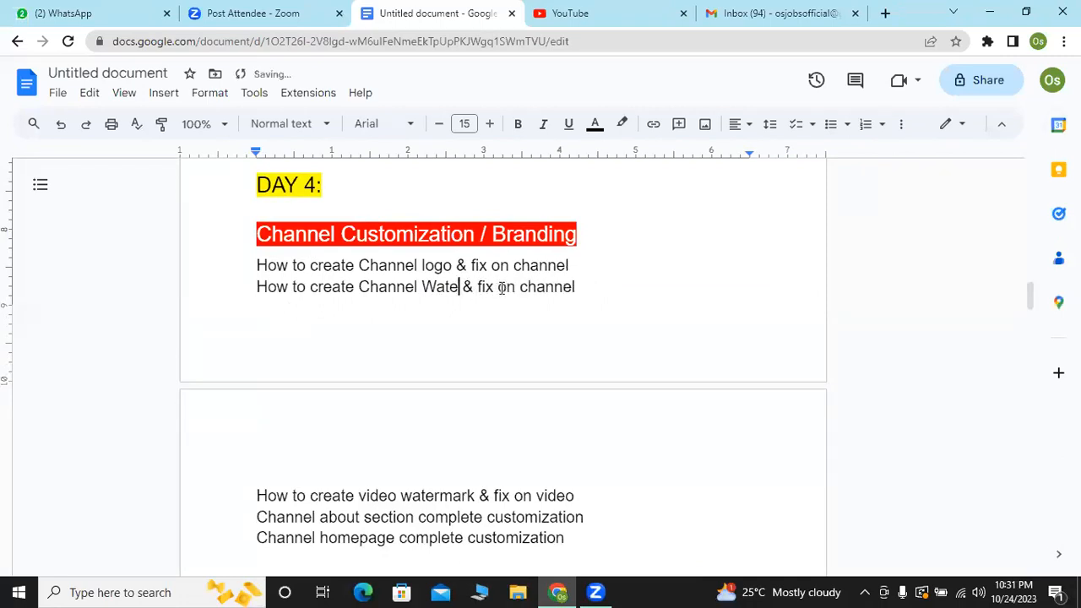
type("banner")
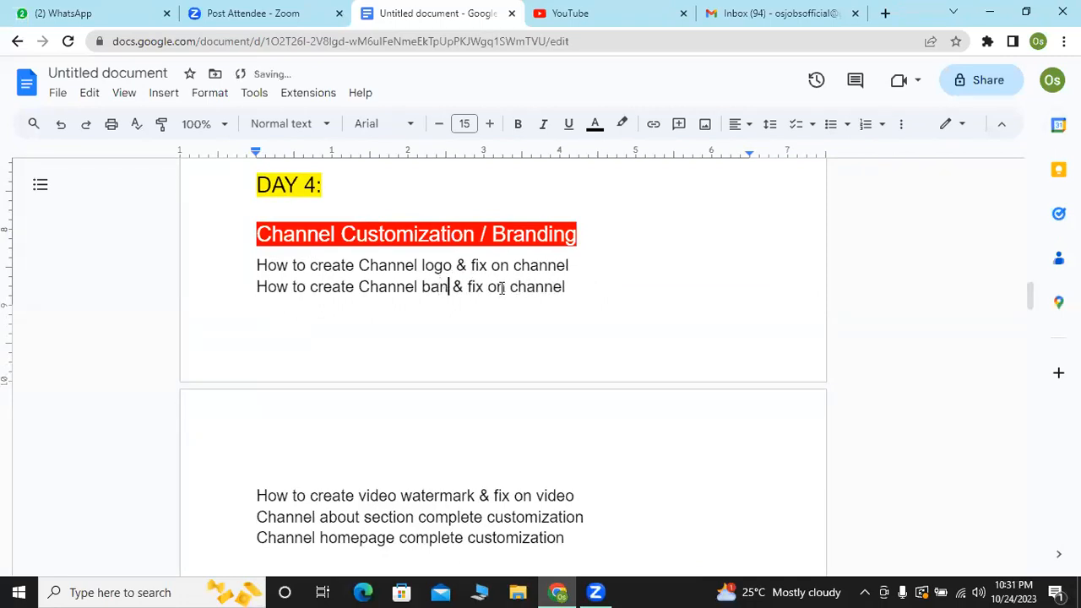
On YouTube, open The Merciful Slave channel and examine its banner, video list, and About description, details and links.
left_click(627, 10)
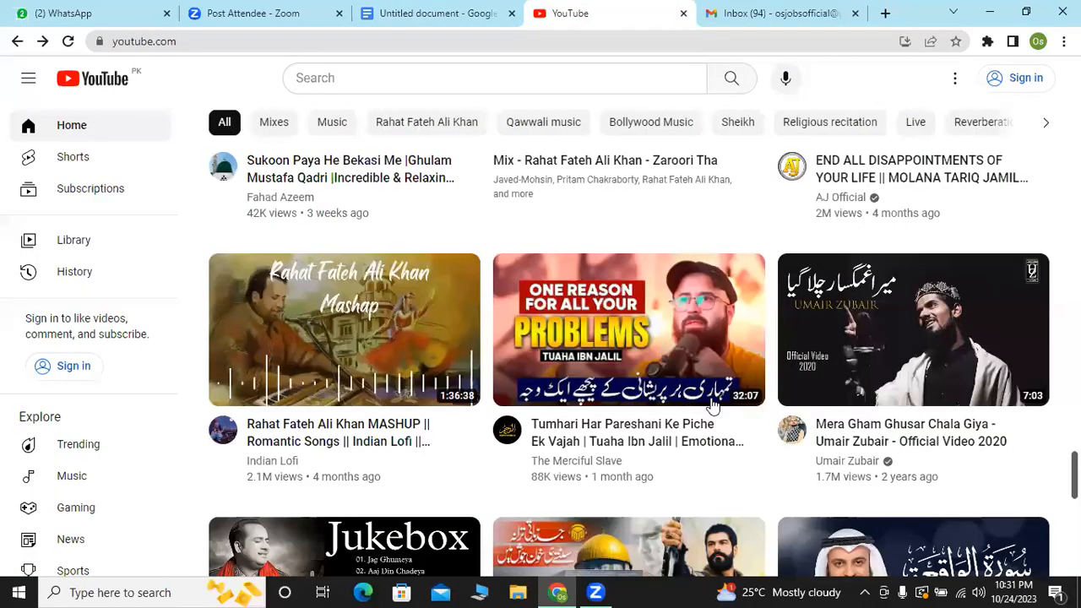
left_click(520, 426)
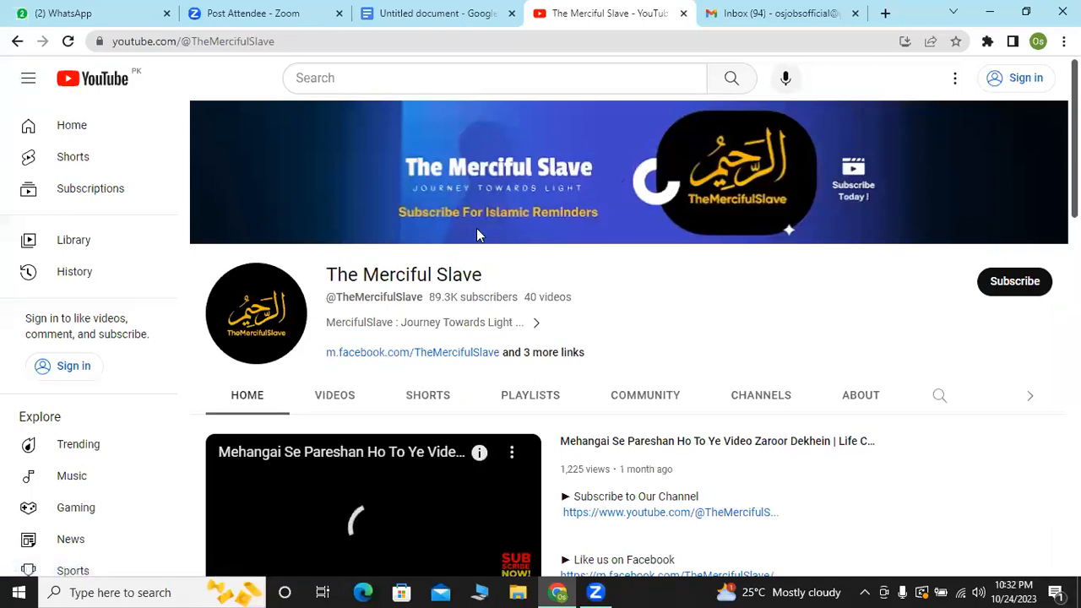
left_click(327, 399)
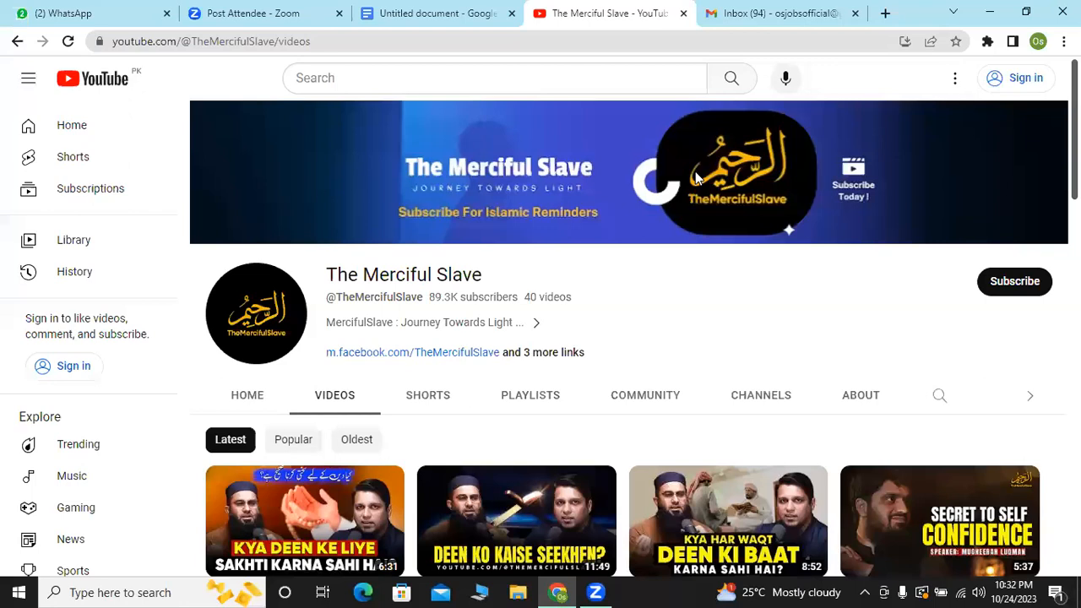
left_click(869, 398)
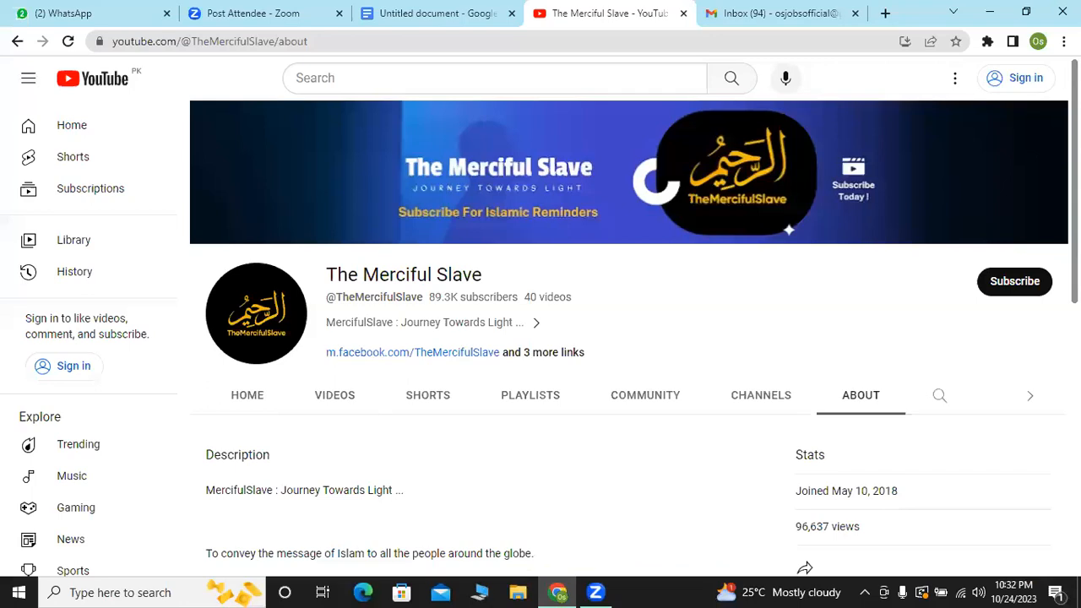
scroll(871, 399, "down", 3)
scroll(473, 418, "down", 2)
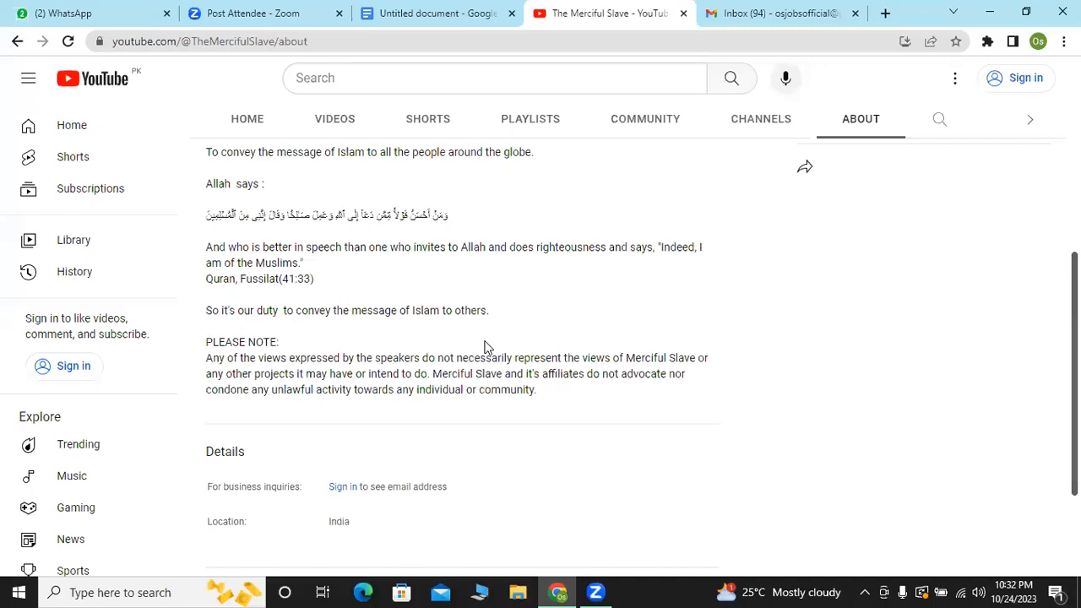
scroll(1013, 285, "down", 2)
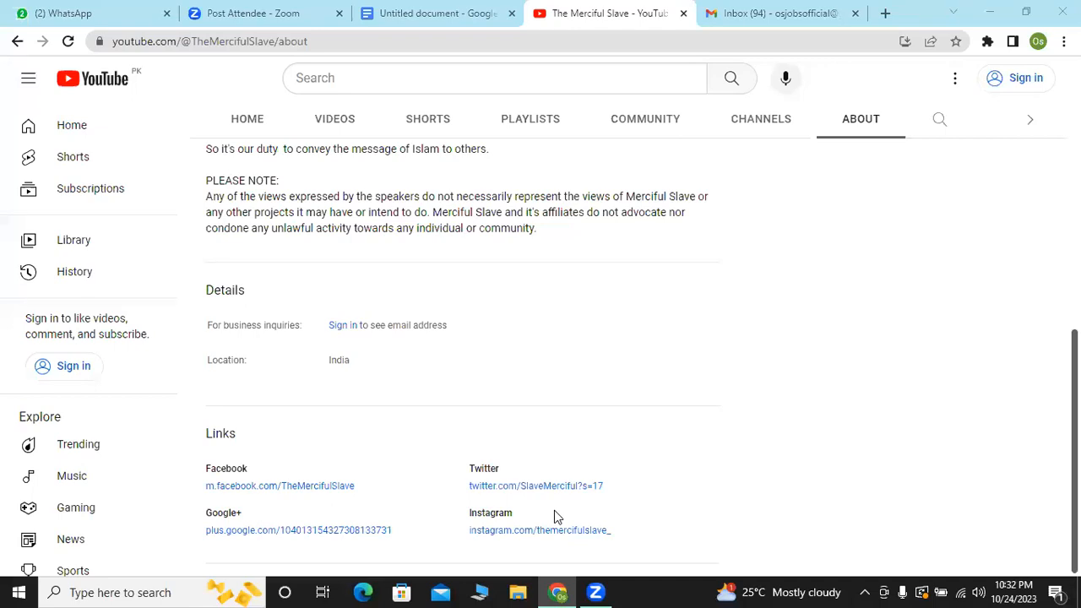
Go back to the course outline in Google Docs and review the Day 5 keyword research and Day 6 video types sections.
left_click(384, 7)
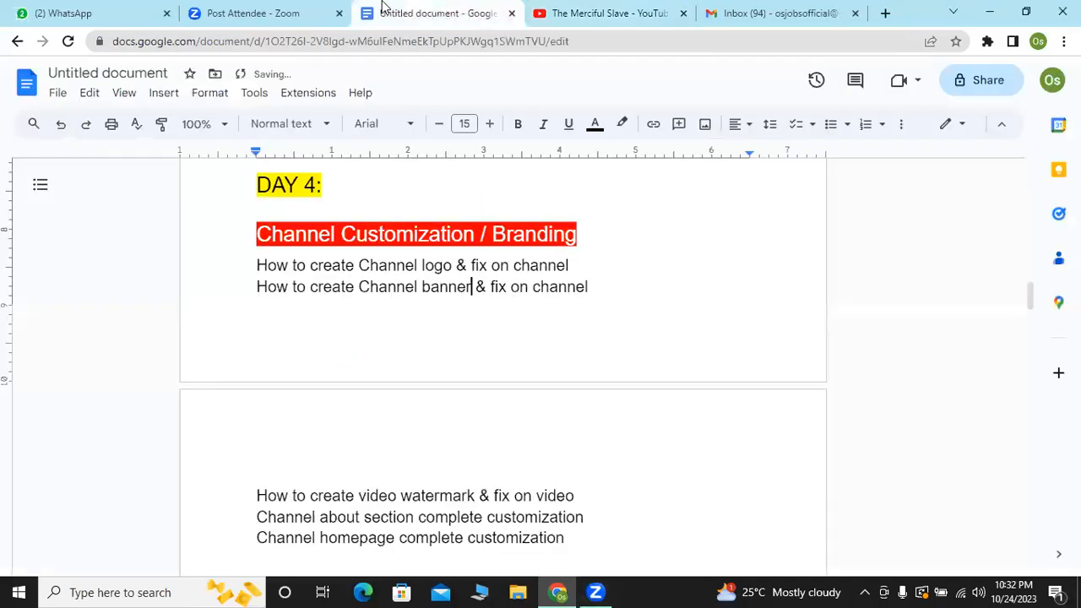
scroll(1038, 345, "down", 3)
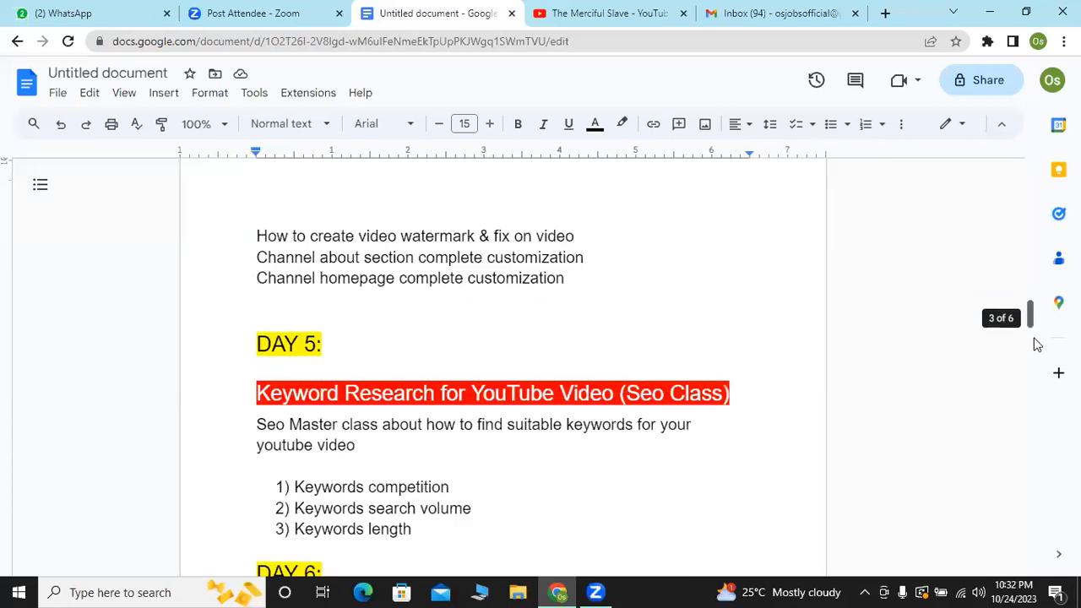
scroll(1037, 344, "down", 3)
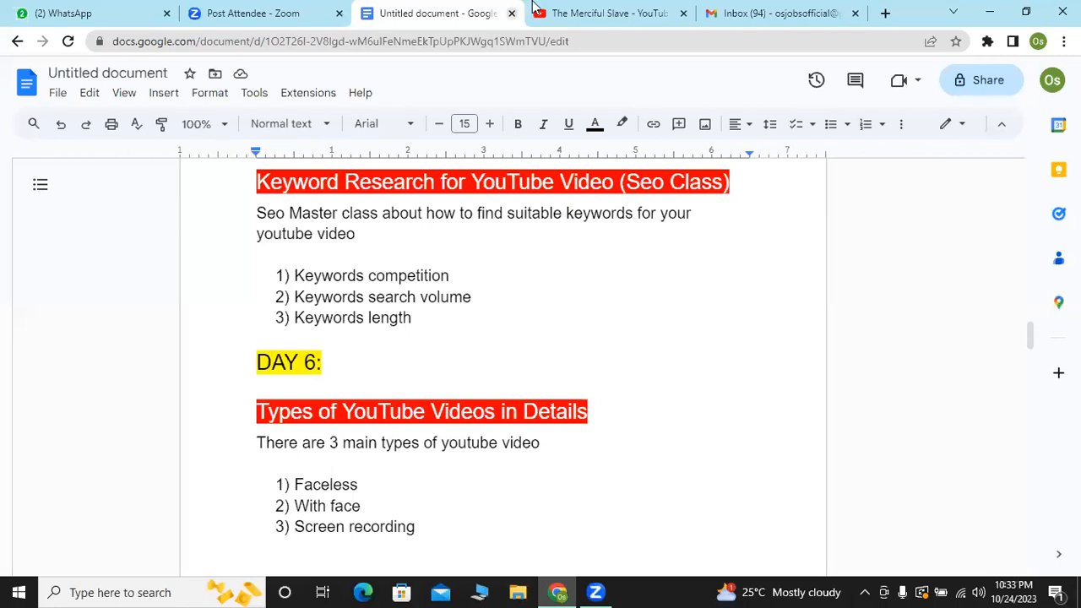
Switch to YouTube and examine the video titles and thumbnails in The Merciful Slave channel's video list.
left_click(534, 14)
left_click(330, 113)
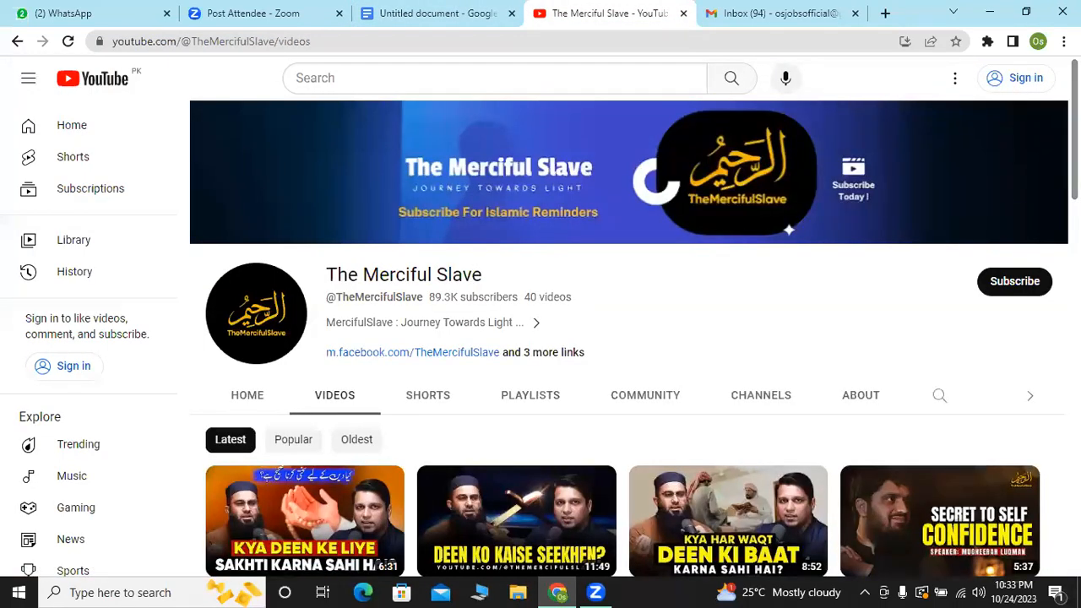
scroll(557, 452, "down", 4)
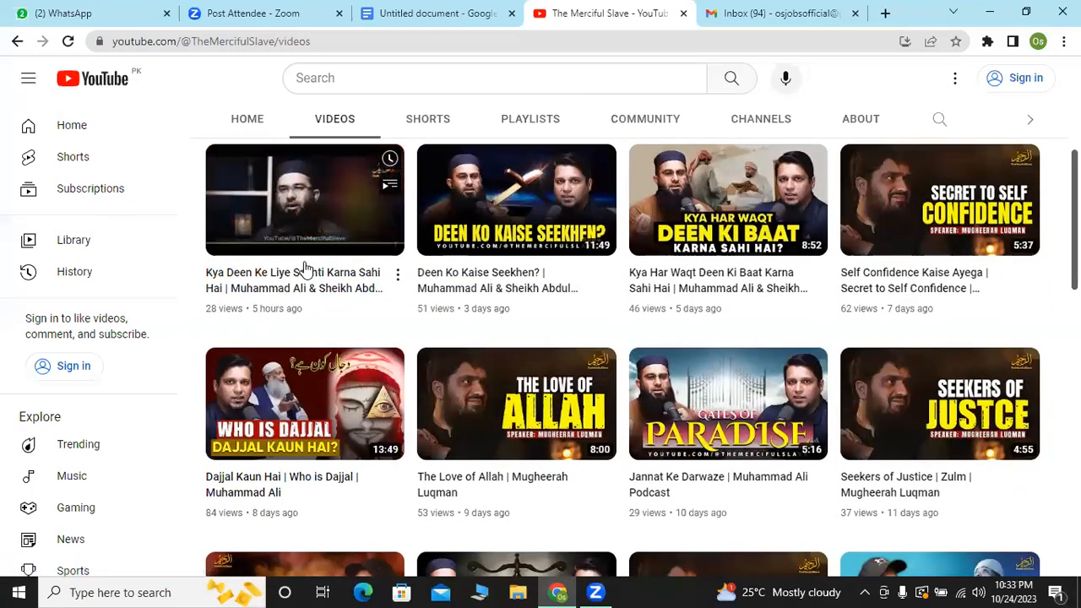
mouse_move(457, 285)
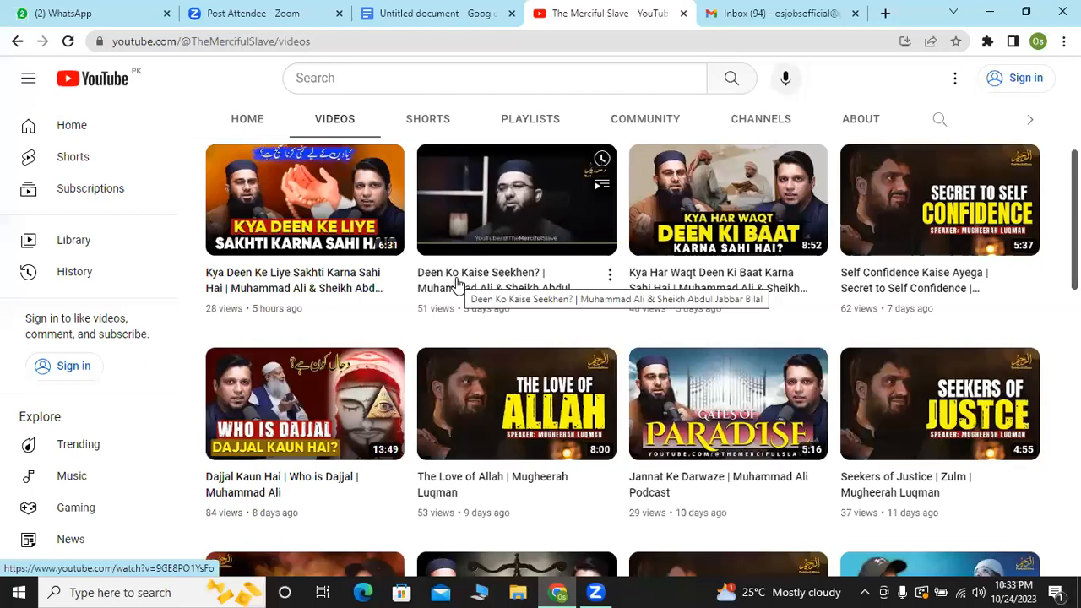
In the Google Docs outline, review the Day 5 keyword points against the channel's video titles on YouTube, continuing to the Day 6 section.
left_click(467, 10)
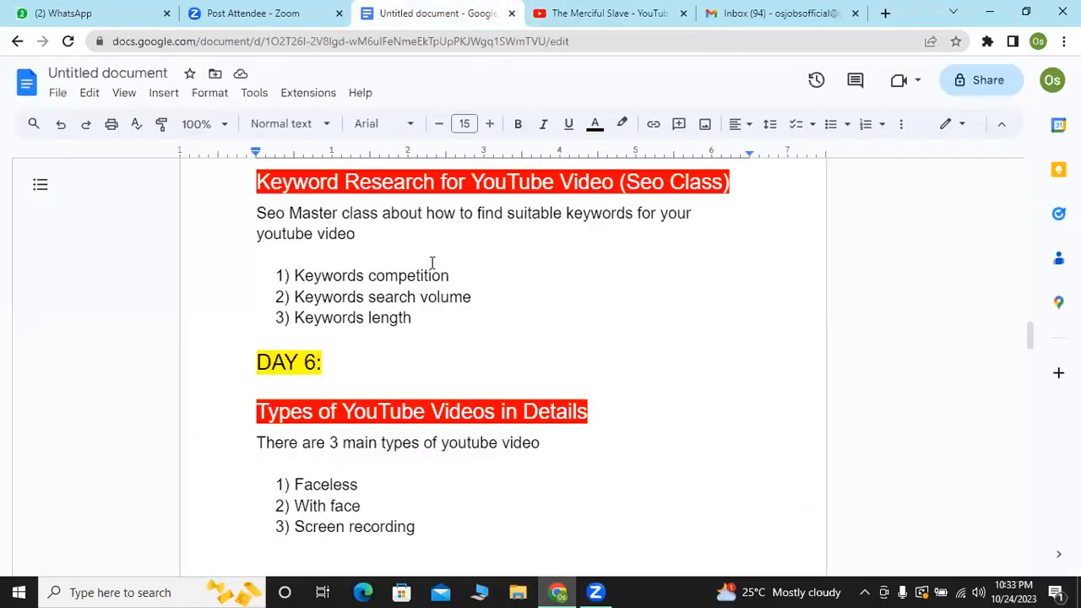
left_click(473, 297)
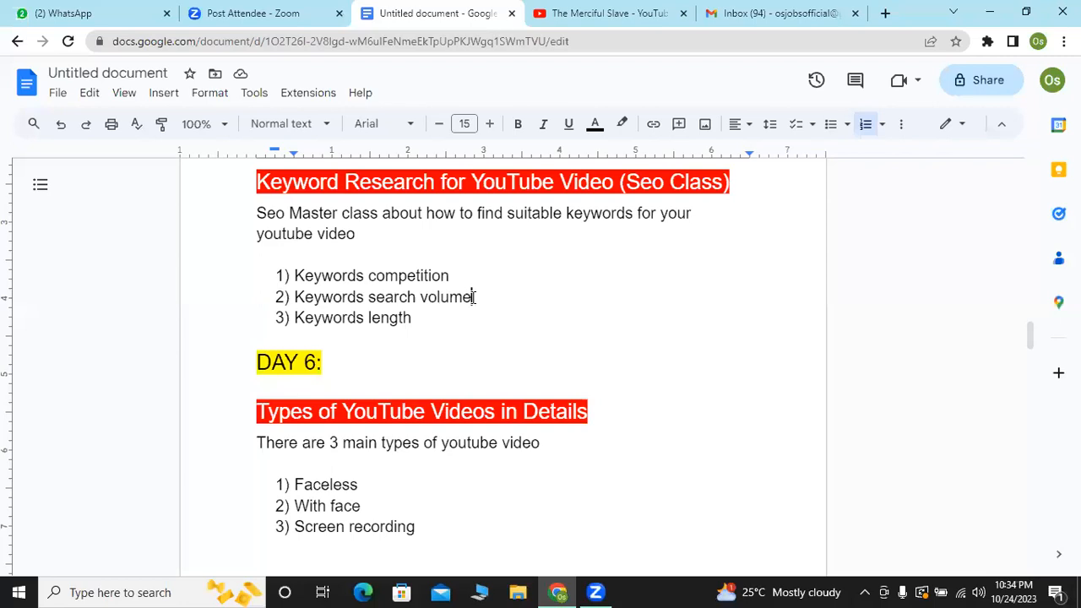
left_click(412, 317)
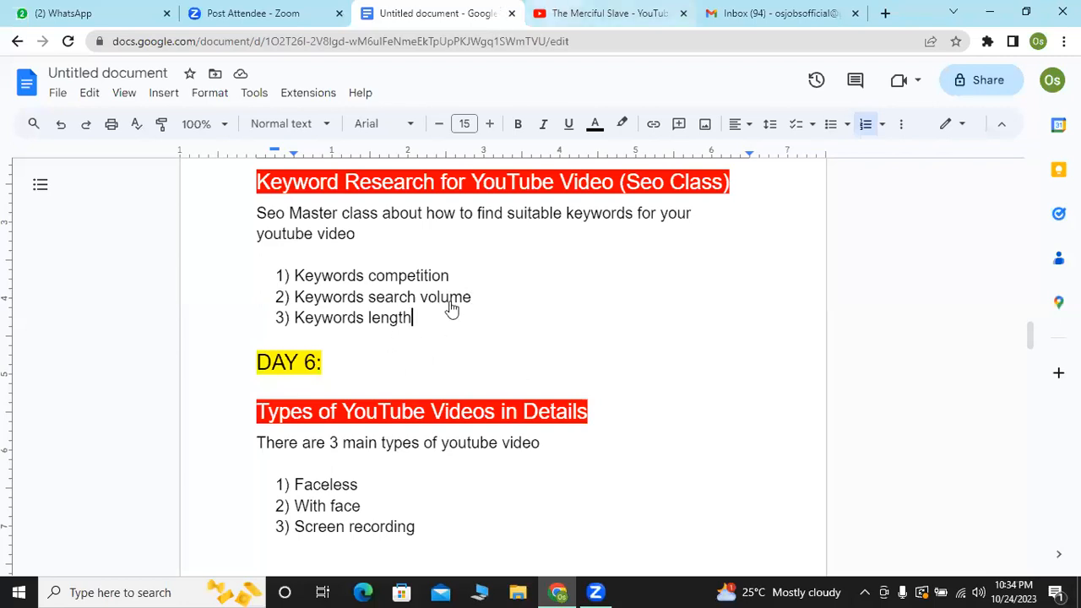
key("ctrl+Tab")
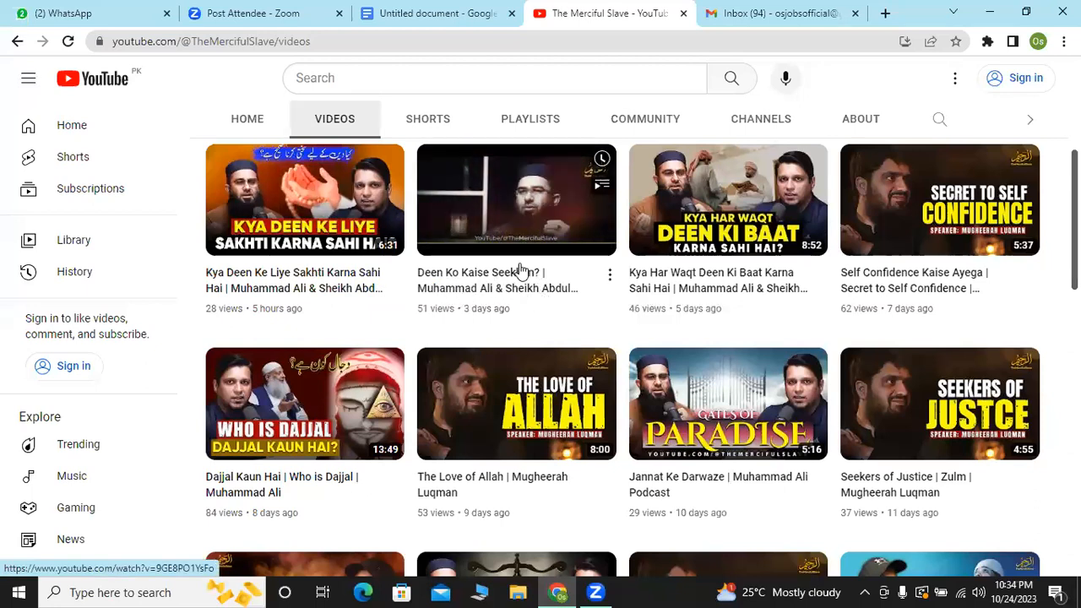
left_click(477, 9)
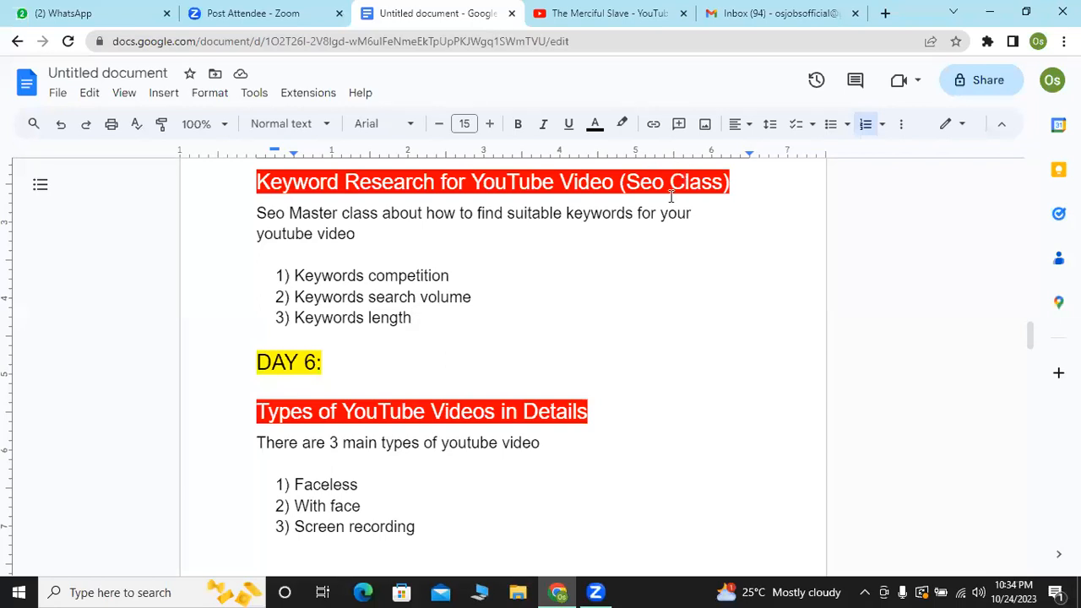
mouse_move(1032, 326)
left_click_drag(1031, 326, 1039, 341)
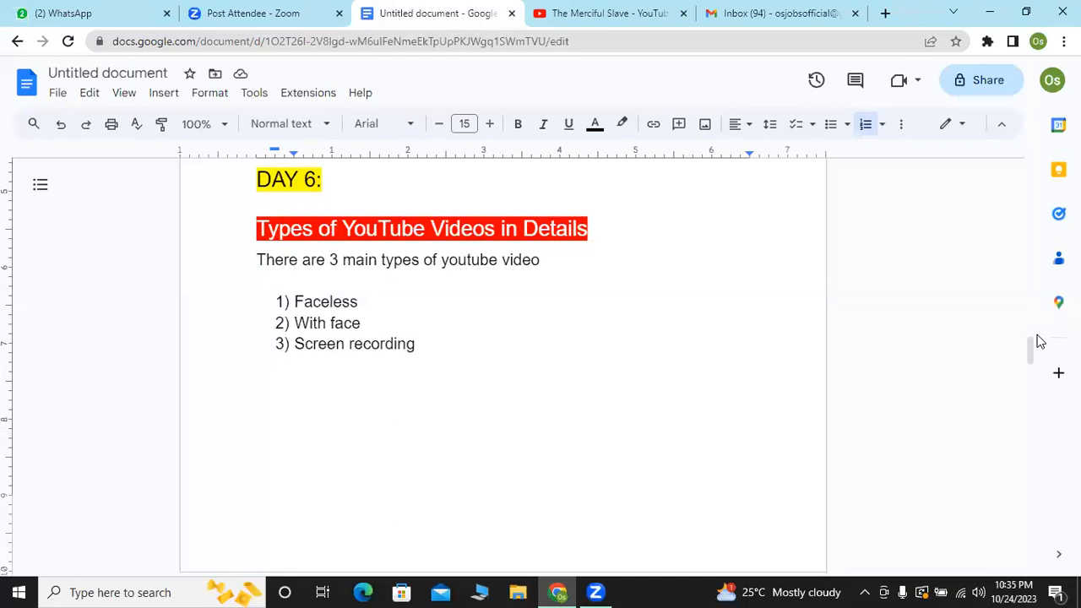
On YouTube, leave The Merciful Slave channel for the home page and browse the recommended videos, Shorts and breaking news.
left_click(587, 23)
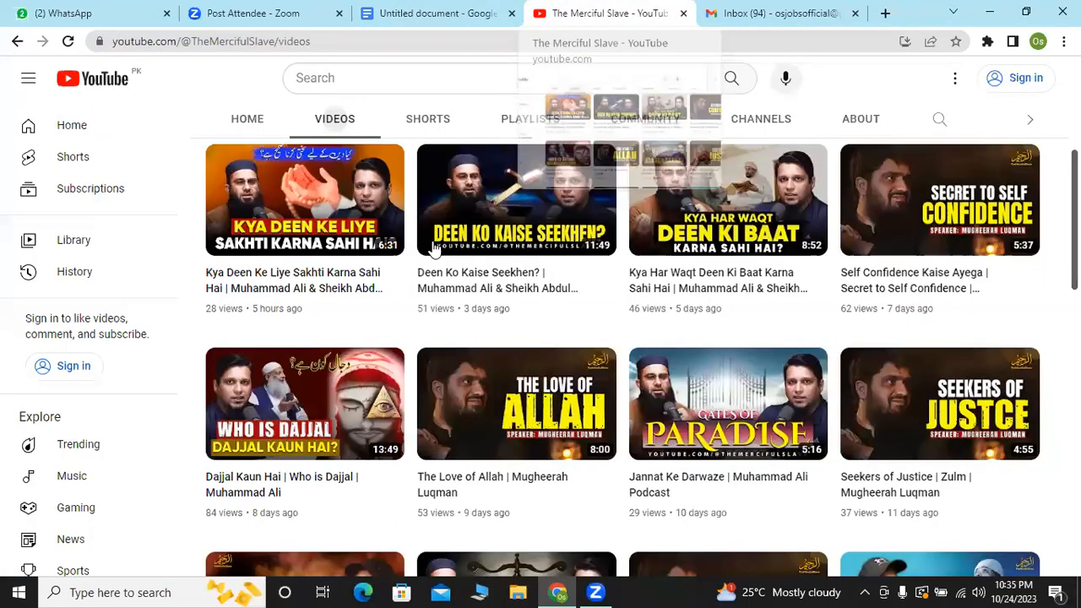
mouse_move(547, 277)
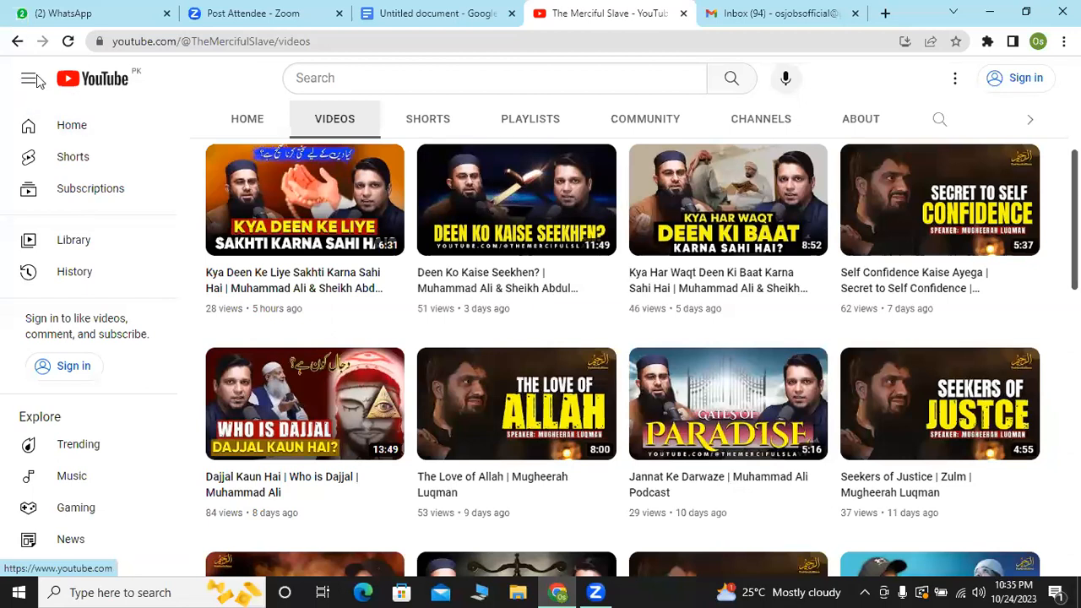
left_click(12, 49)
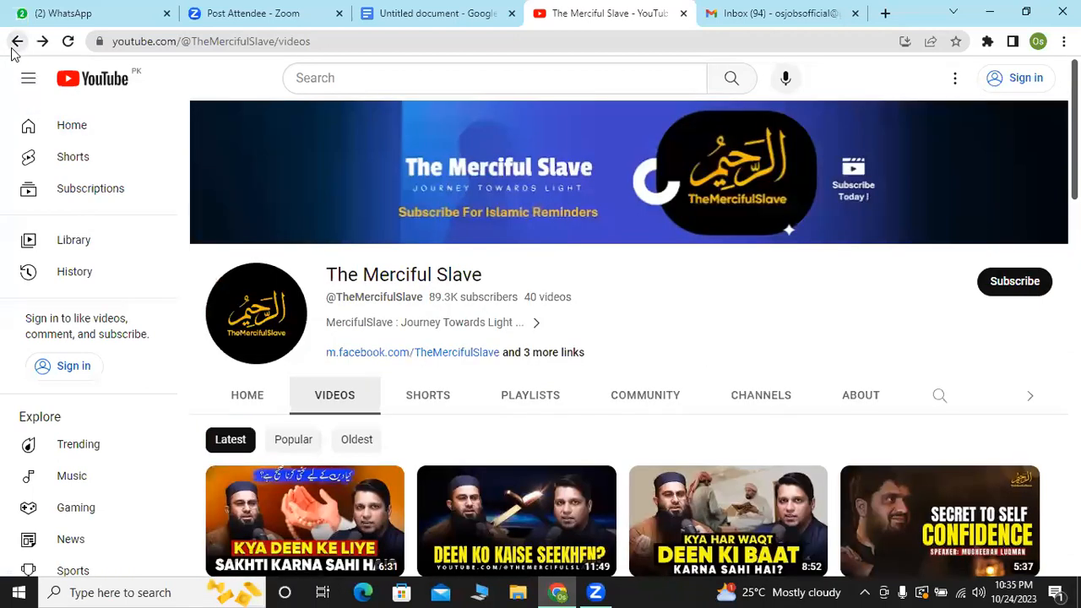
left_click(17, 41)
left_click(17, 41)
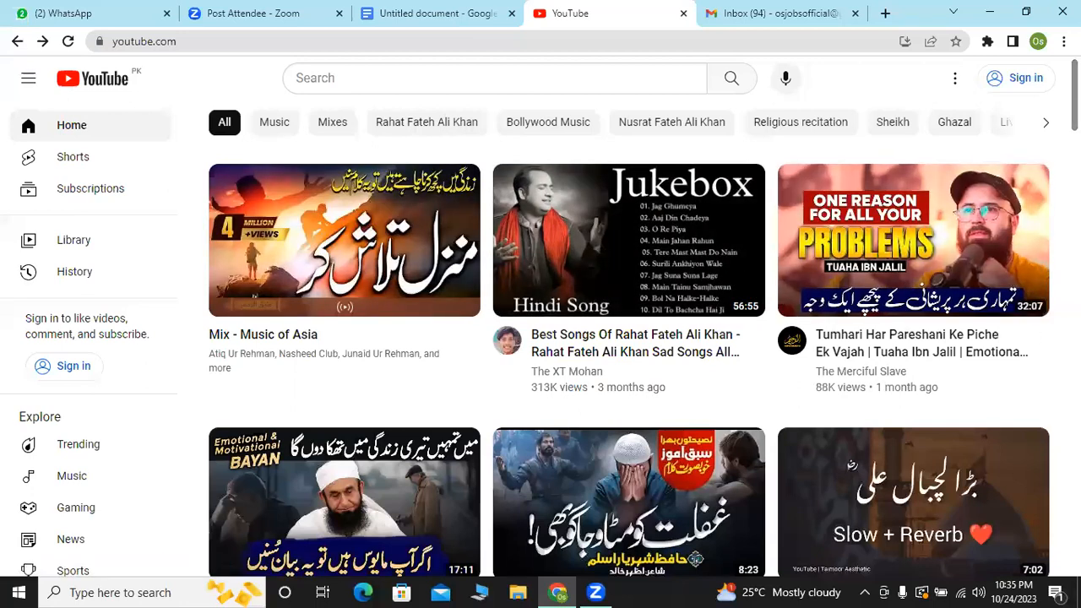
scroll(910, 282, "down", 3)
scroll(629, 360, "down", 1)
scroll(630, 360, "down", 4)
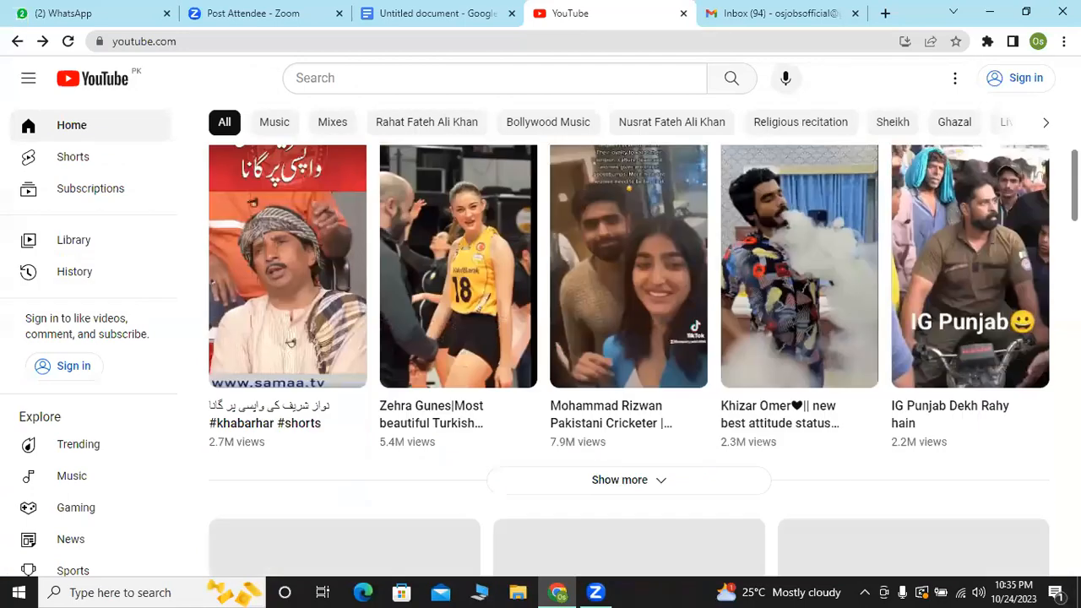
scroll(629, 361, "down", 6)
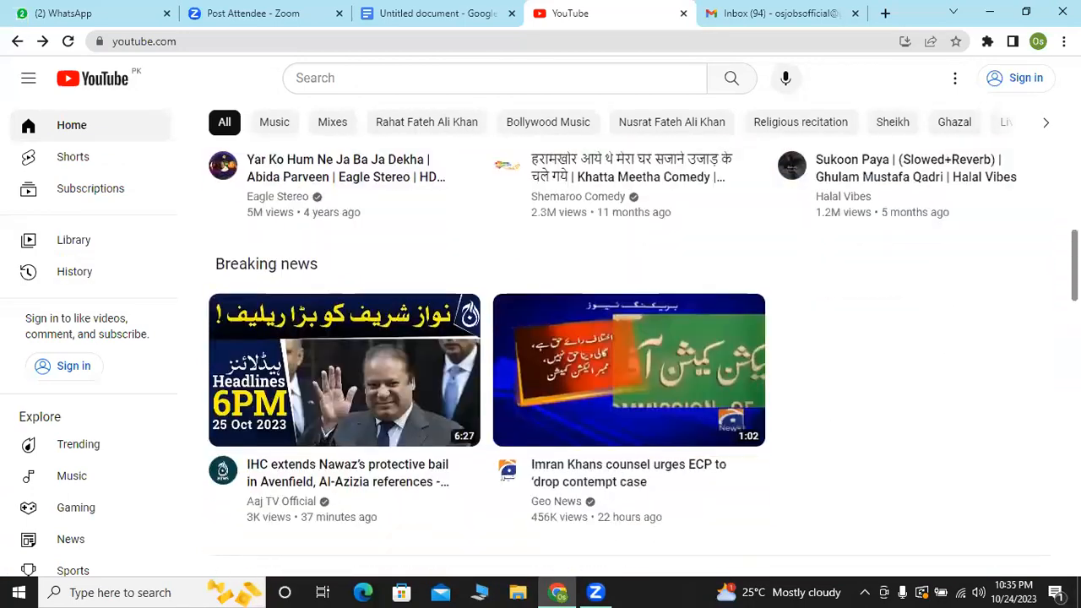
scroll(629, 361, "down", 3)
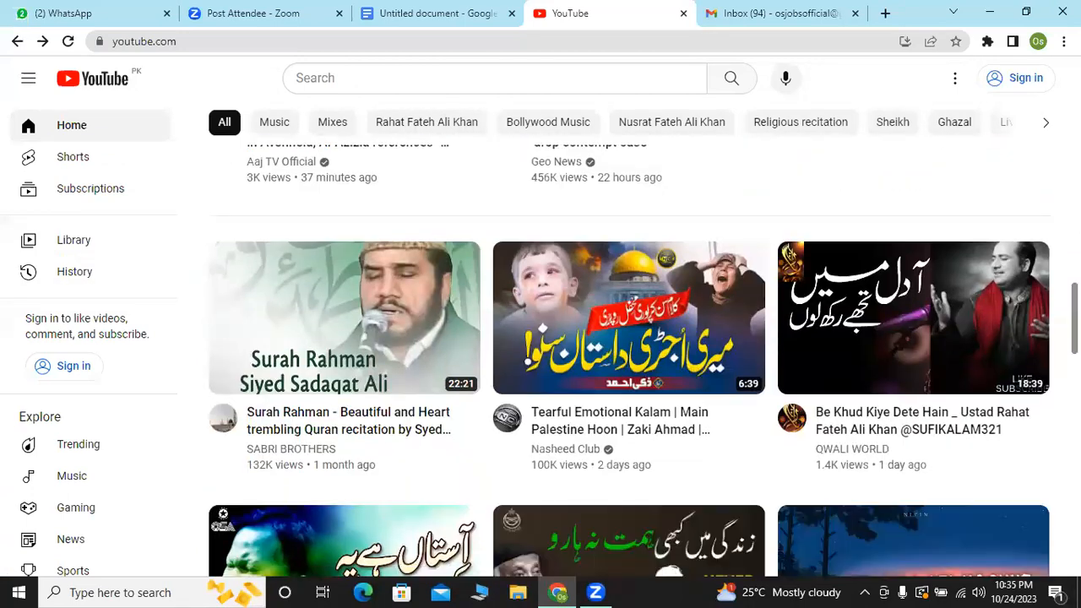
scroll(630, 361, "down", 3)
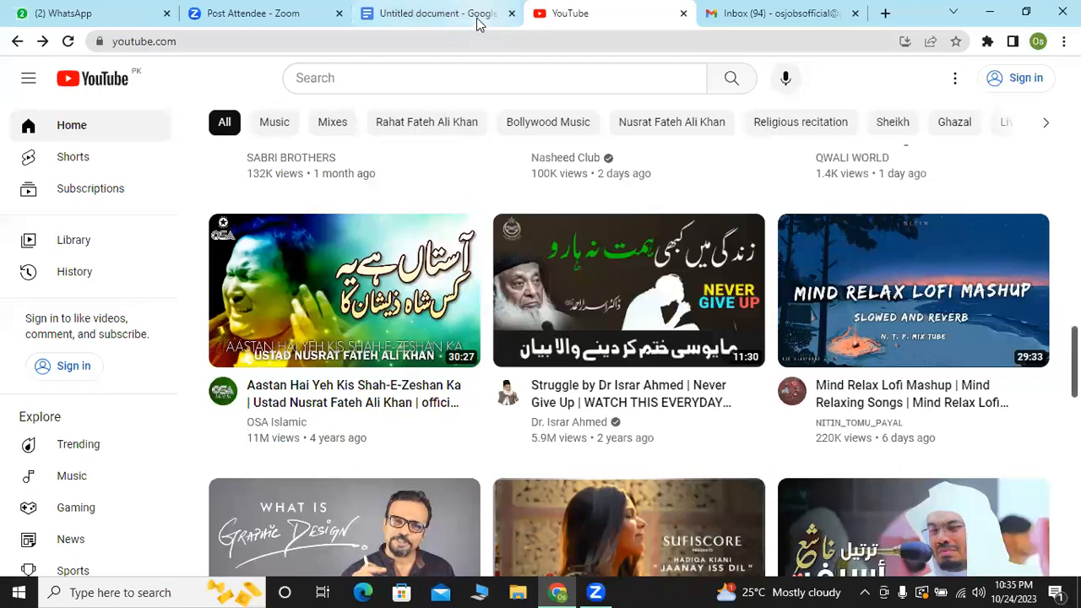
Return to the course outline in Google Docs and review the Day 6 video types and the Day 7 video creation section.
left_click(437, 14)
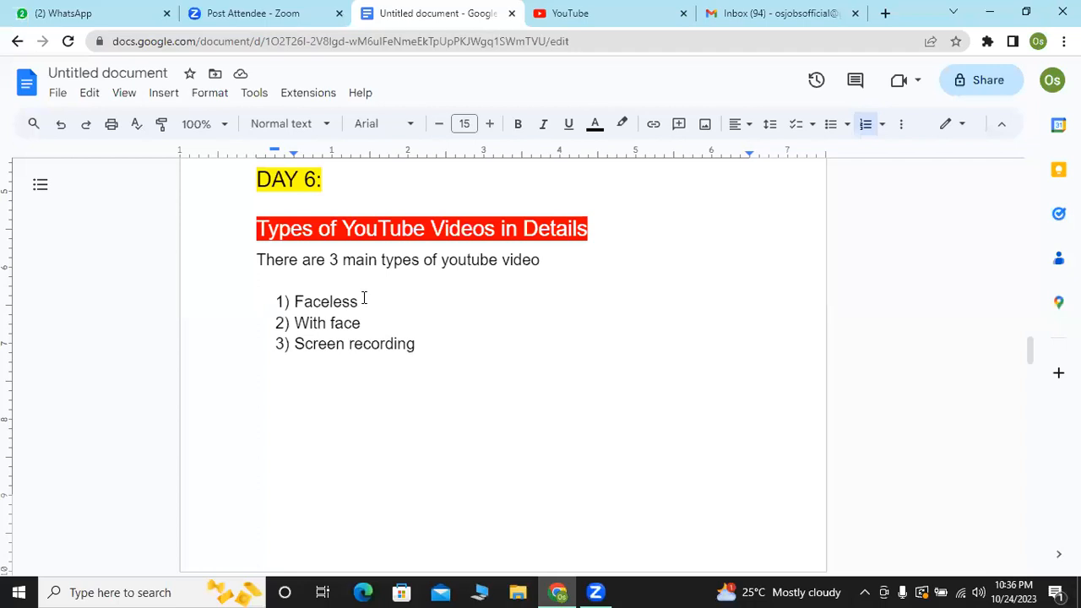
left_click(366, 327)
left_click(429, 349)
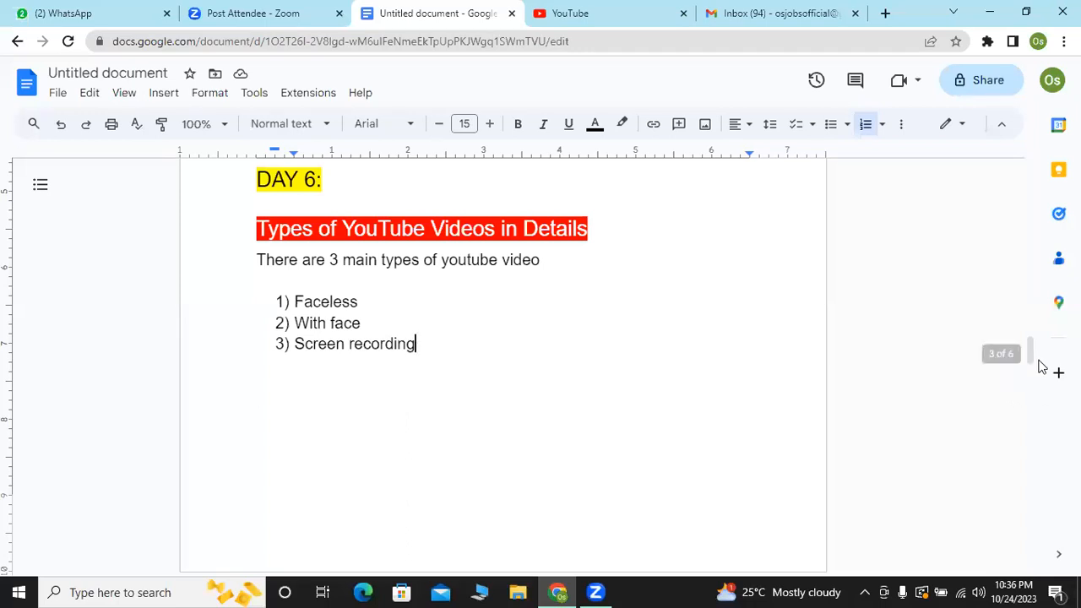
left_click_drag(1032, 361, 1040, 402)
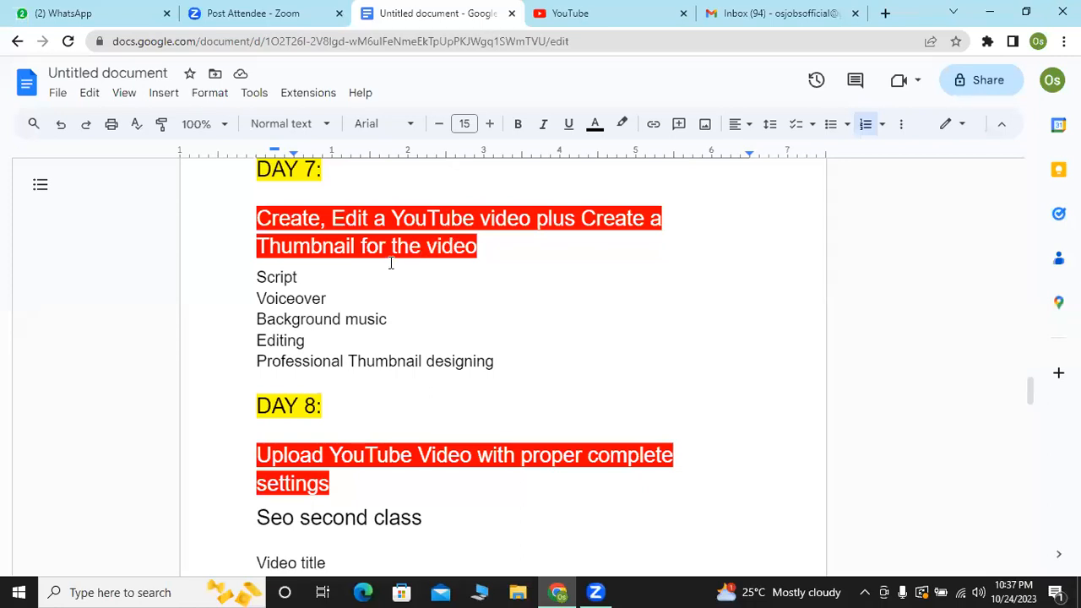
Switch to YouTube and examine the thumbnails of the recommended videos further down the home page.
left_click(558, 12)
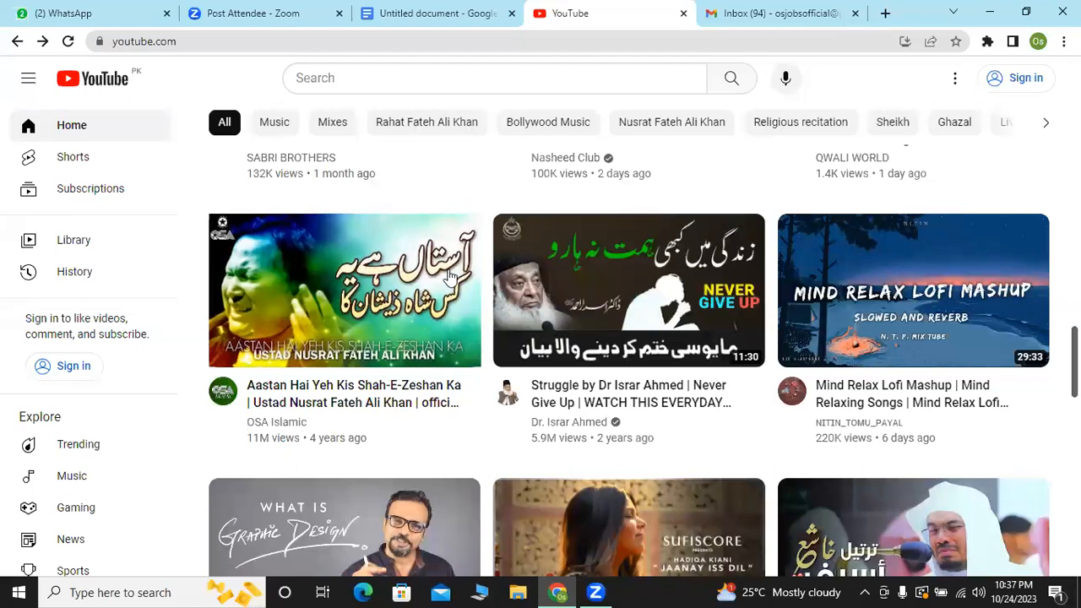
mouse_move(436, 274)
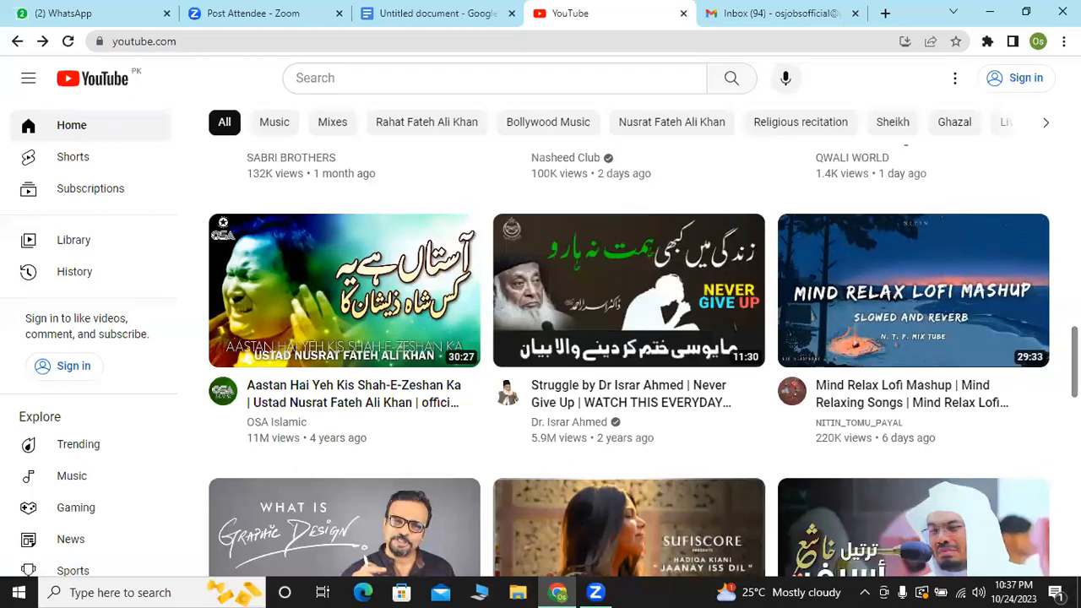
scroll(629, 355, "down", 5)
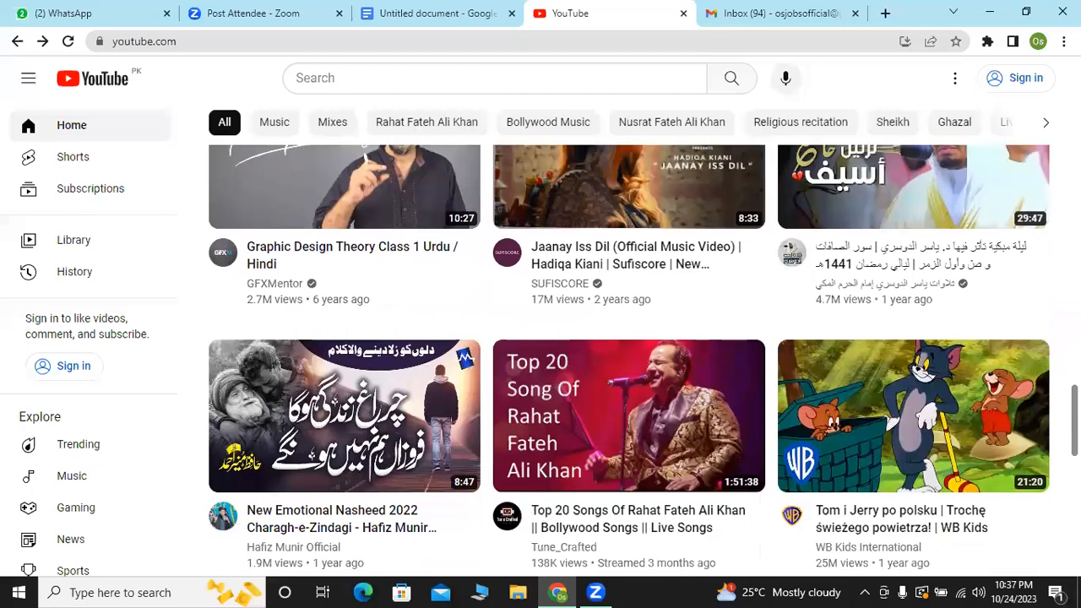
scroll(629, 354, "down", 3)
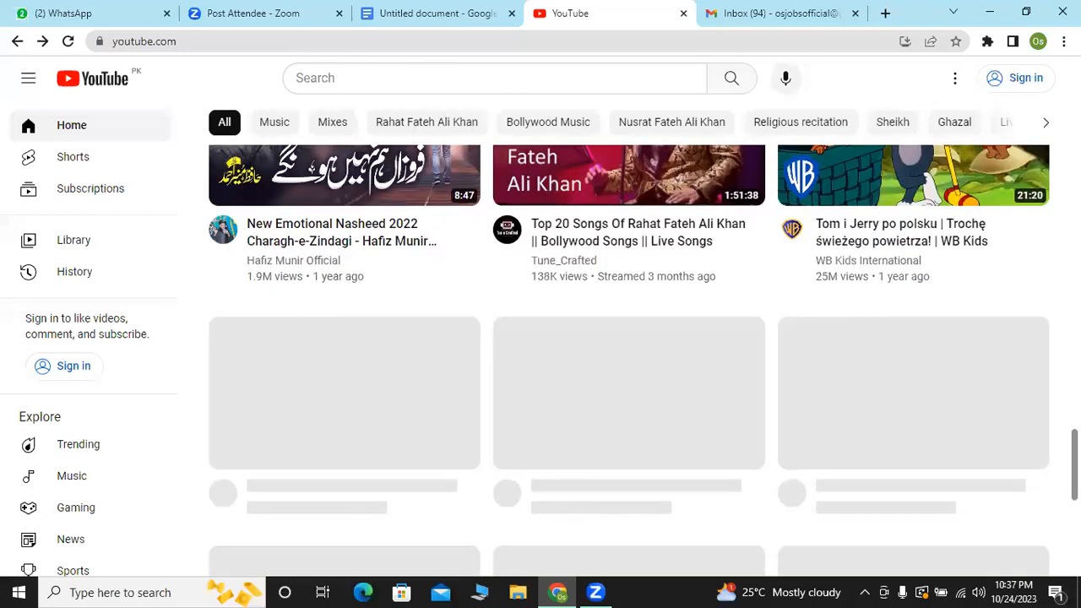
Go back to the outline in Google Docs, recheck Days 5 to 7, and review the Day 8 video upload settings list.
left_click(452, 12)
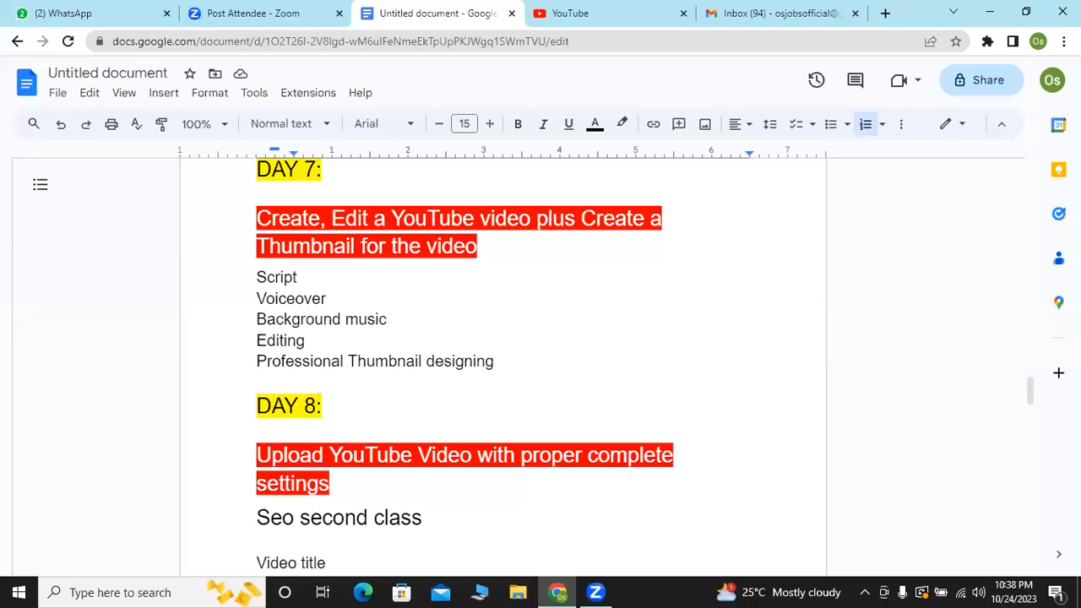
left_click_drag(1031, 398, 1011, 338)
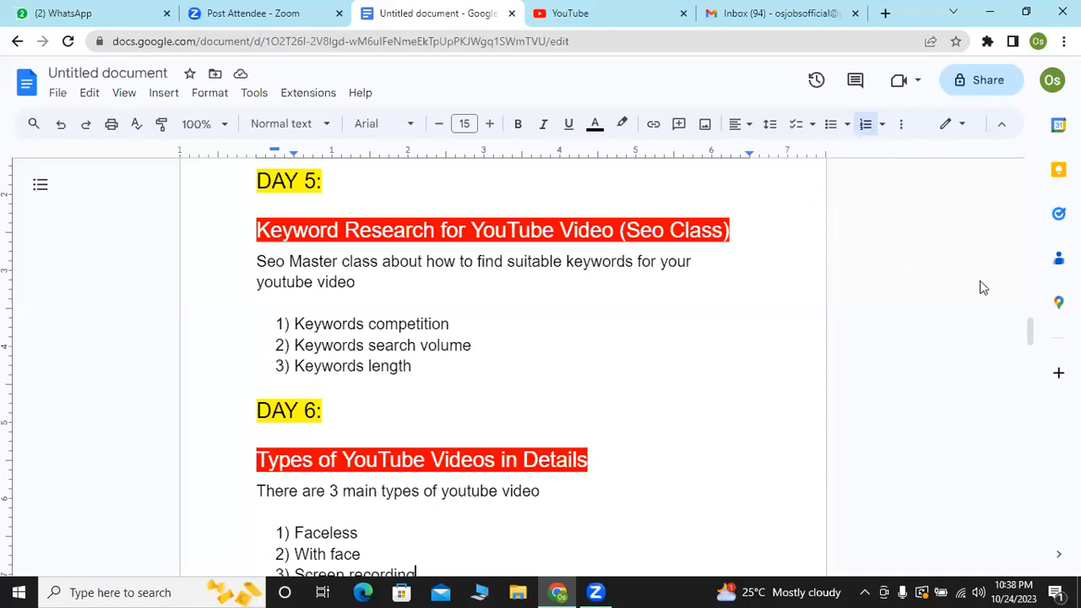
scroll(1033, 369, "down", 2)
left_click_drag(1033, 369, 1039, 413)
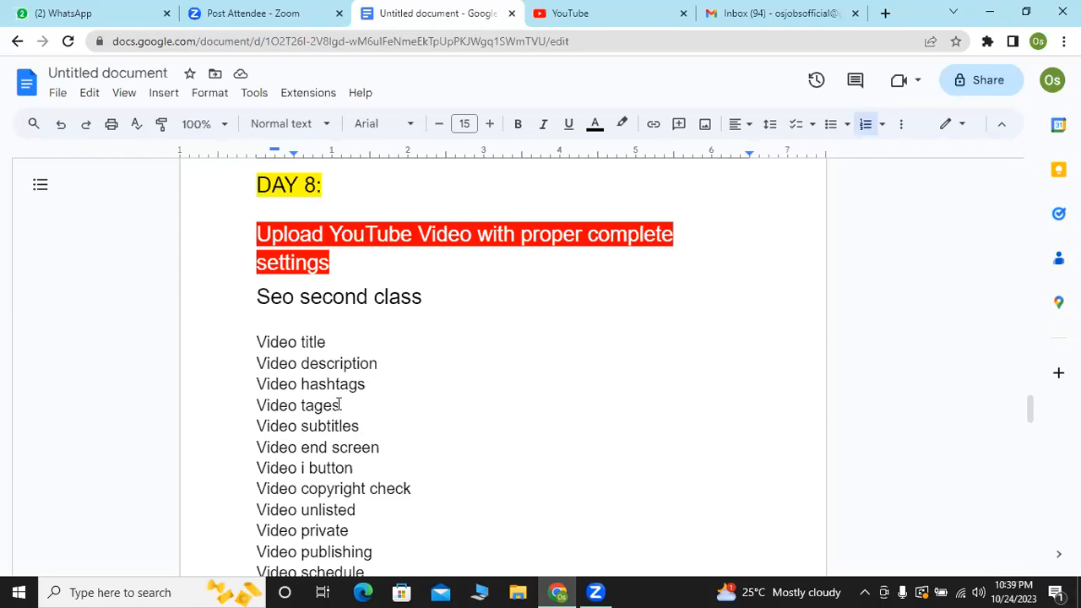
left_click(339, 405)
left_click_drag(1031, 419, 1034, 430)
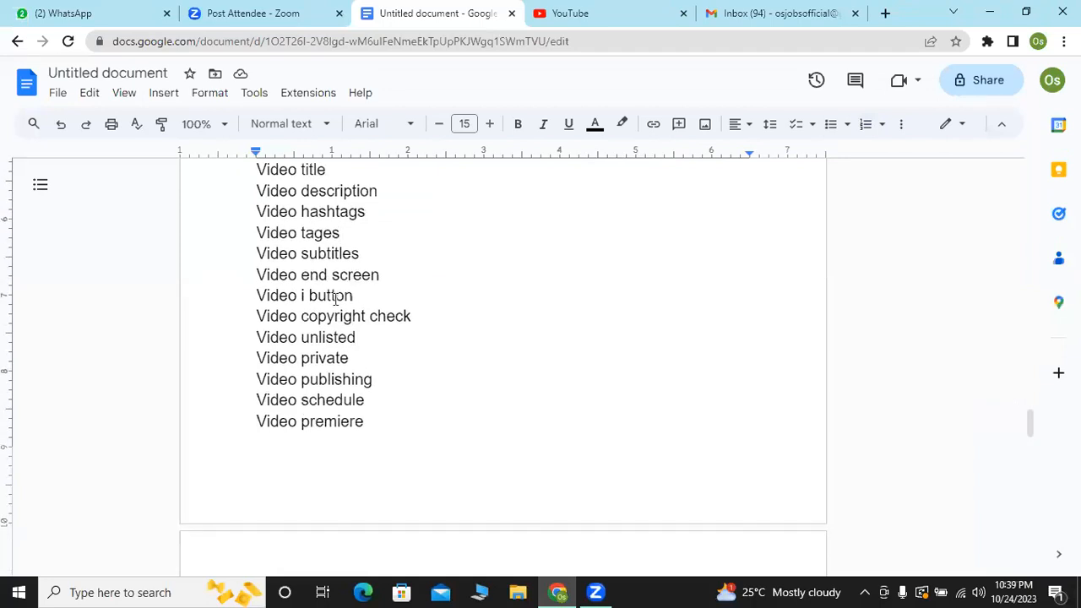
left_click(339, 253)
type("l")
On YouTube, open the Surah Al-Isra recitation video, skip the ad and jump to 39:15 to check for an end screen.
left_click(611, 8)
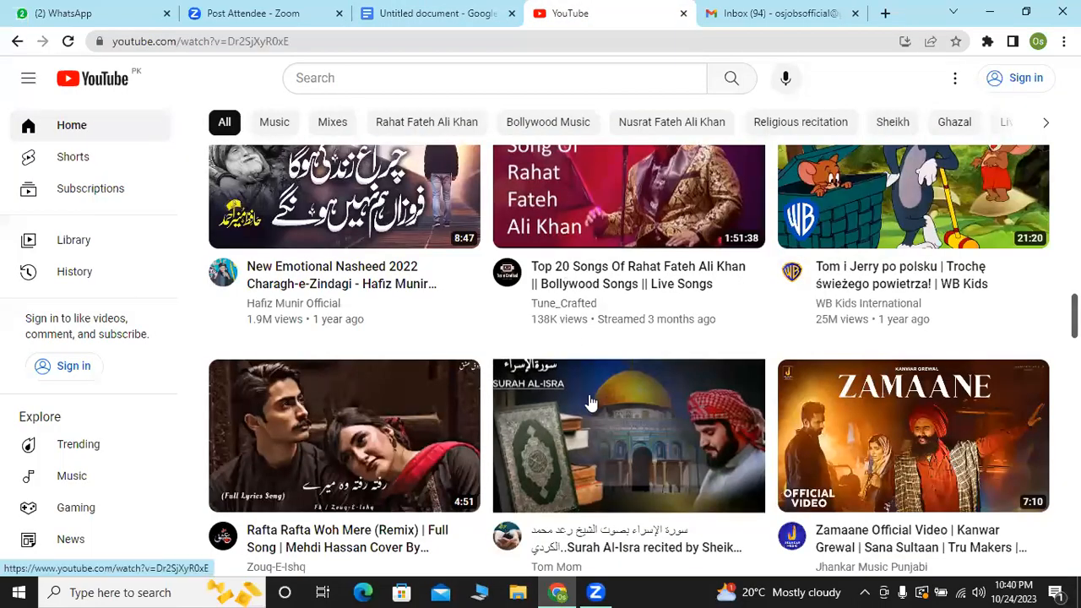
left_click(589, 397)
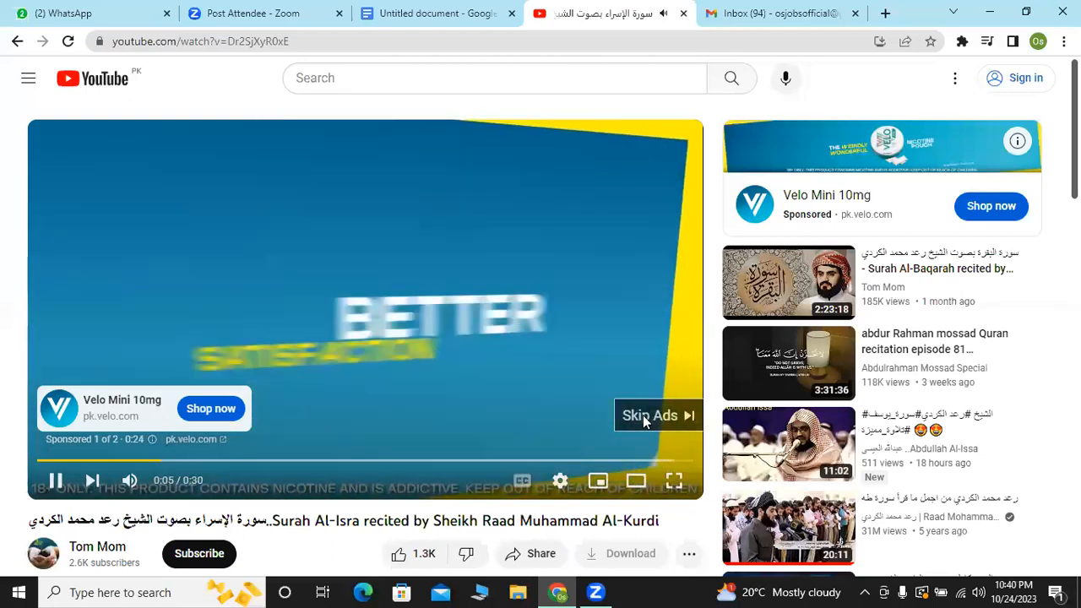
left_click(643, 415)
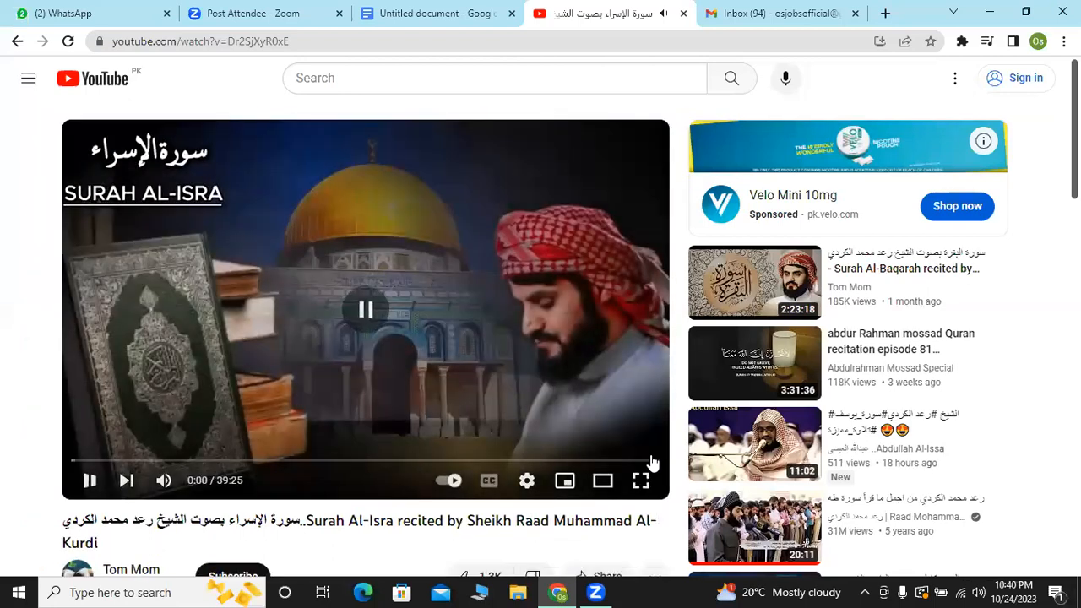
left_click(651, 461)
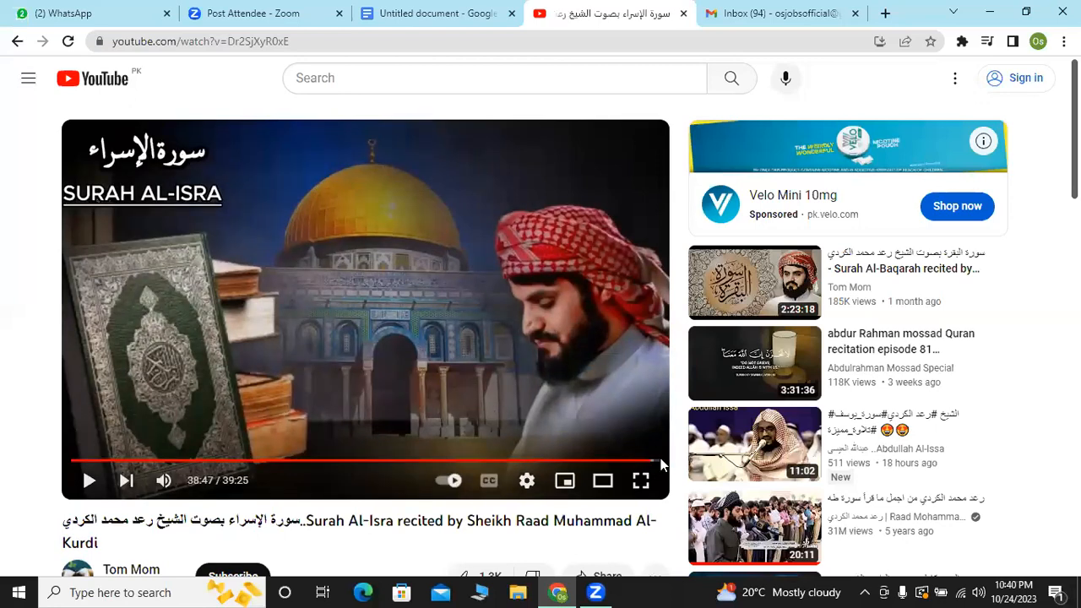
left_click(657, 463)
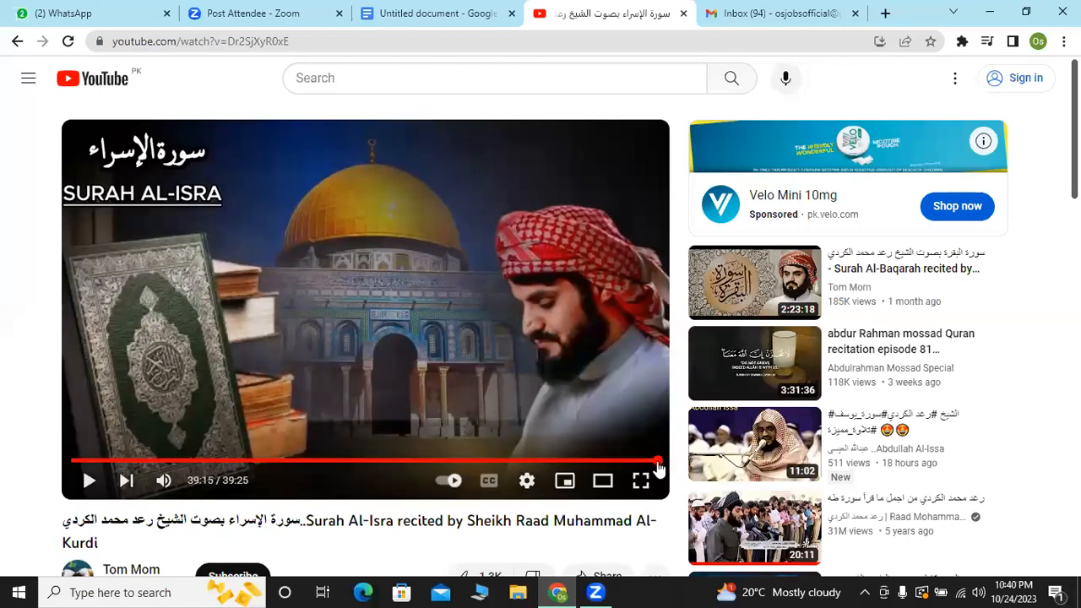
From the YouTube home feed, open the "Salahuddin Ayyubi Fateh Masjid e Aqsa" video and jump to 42:59 to examine its end screen.
left_click(14, 41)
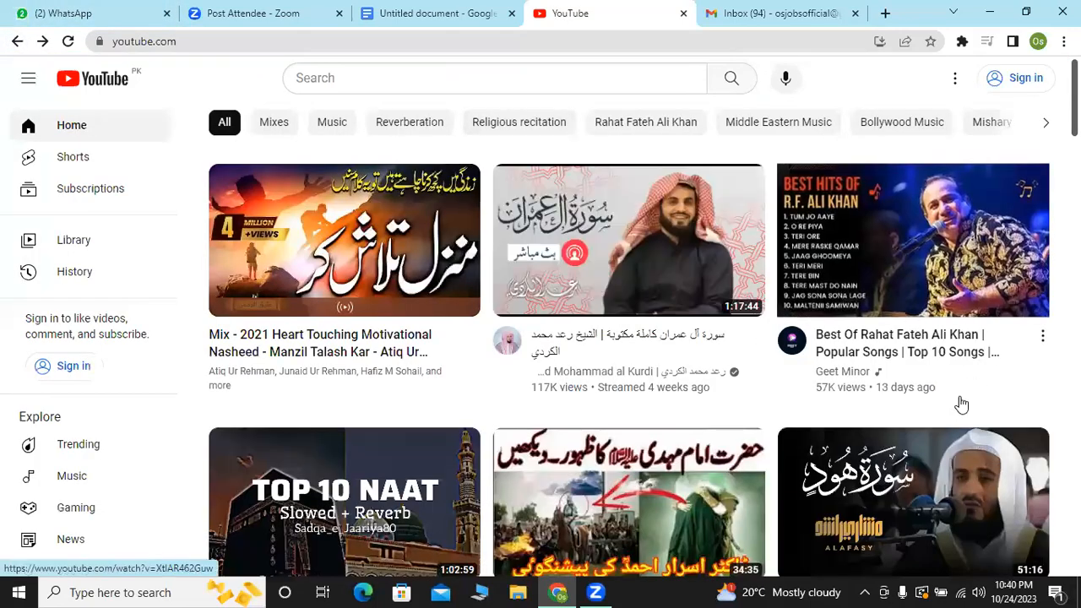
scroll(961, 405, "down", 2)
scroll(629, 338, "down", 7)
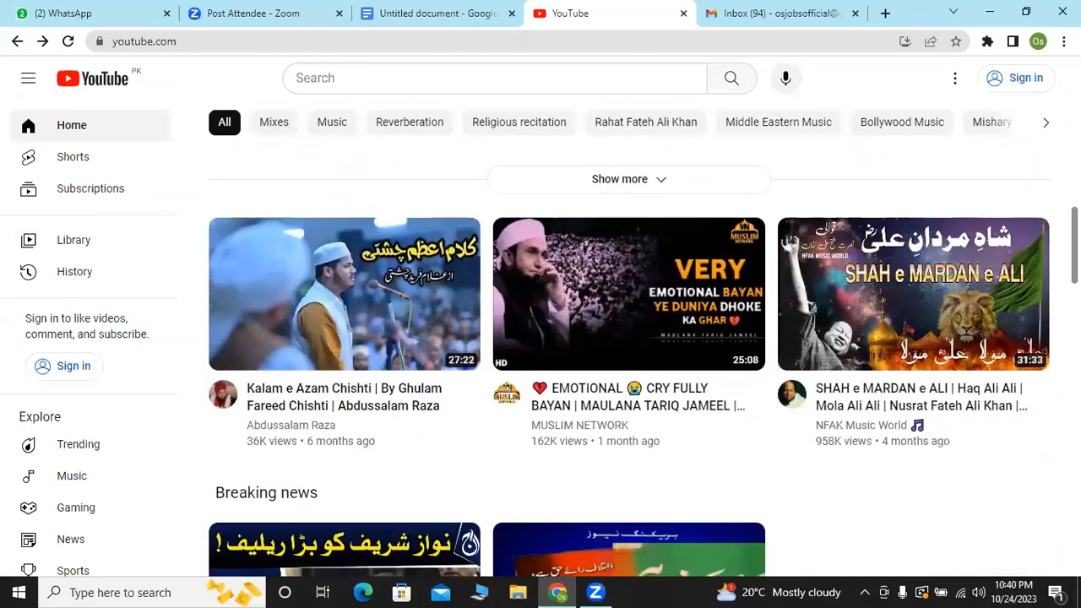
scroll(630, 338, "down", 6)
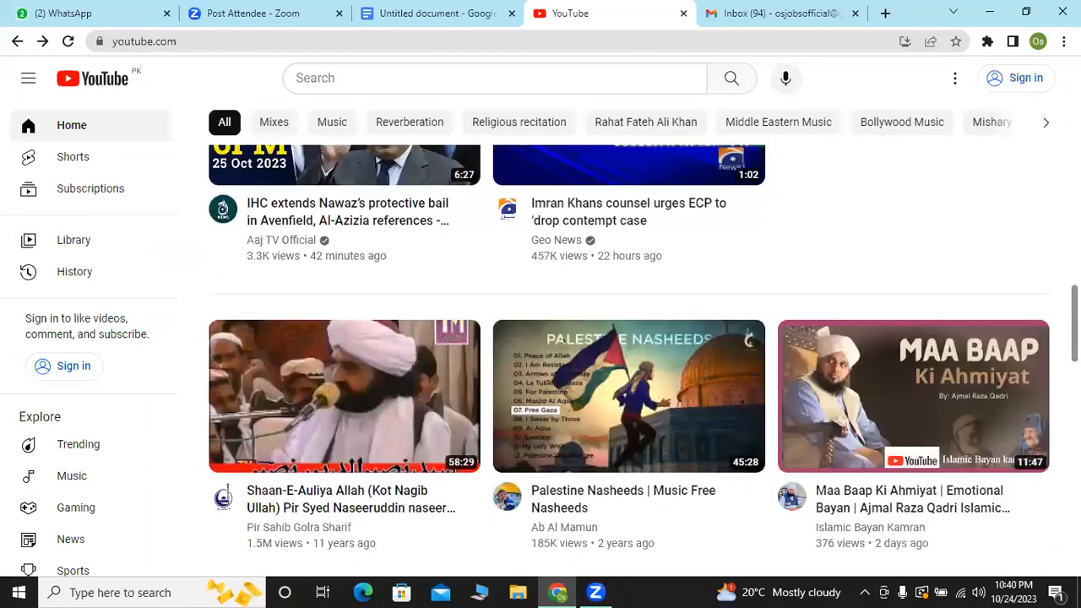
scroll(629, 352, "up", 4)
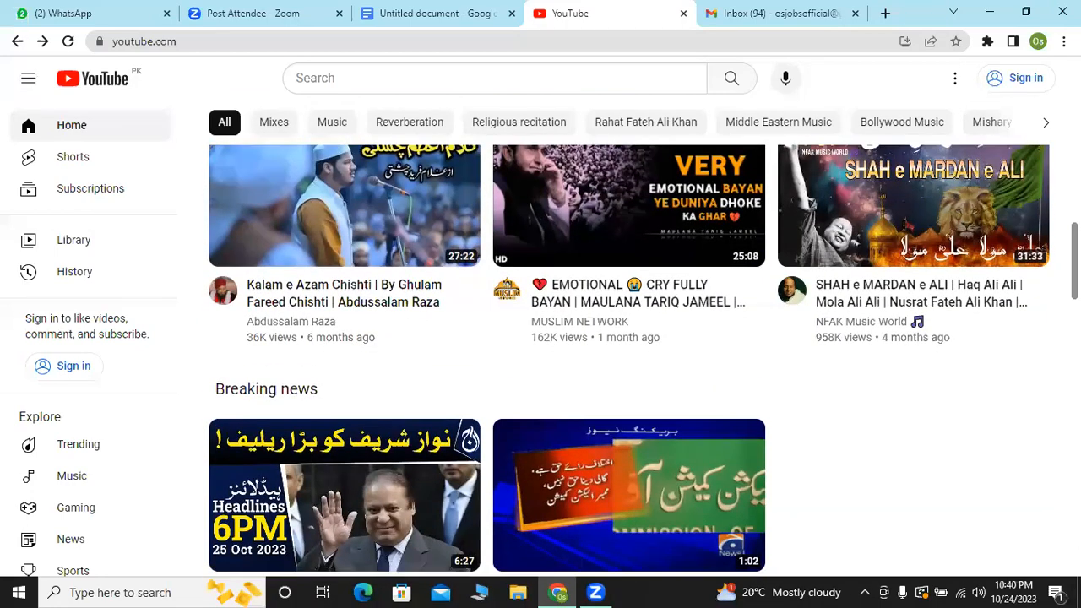
scroll(898, 410, "down", 8)
scroll(897, 410, "up", 1)
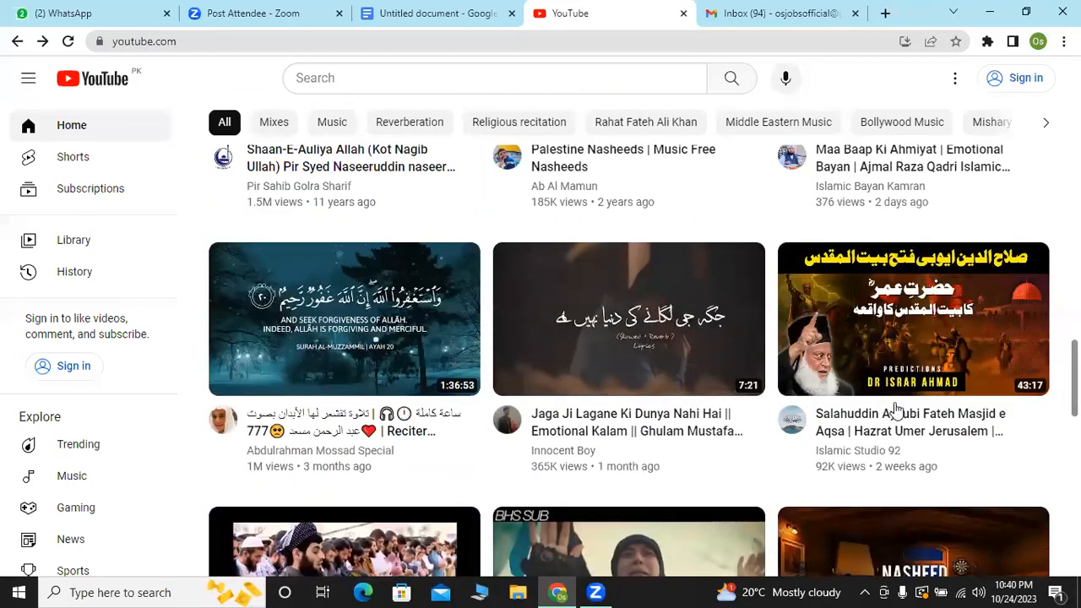
left_click(893, 353)
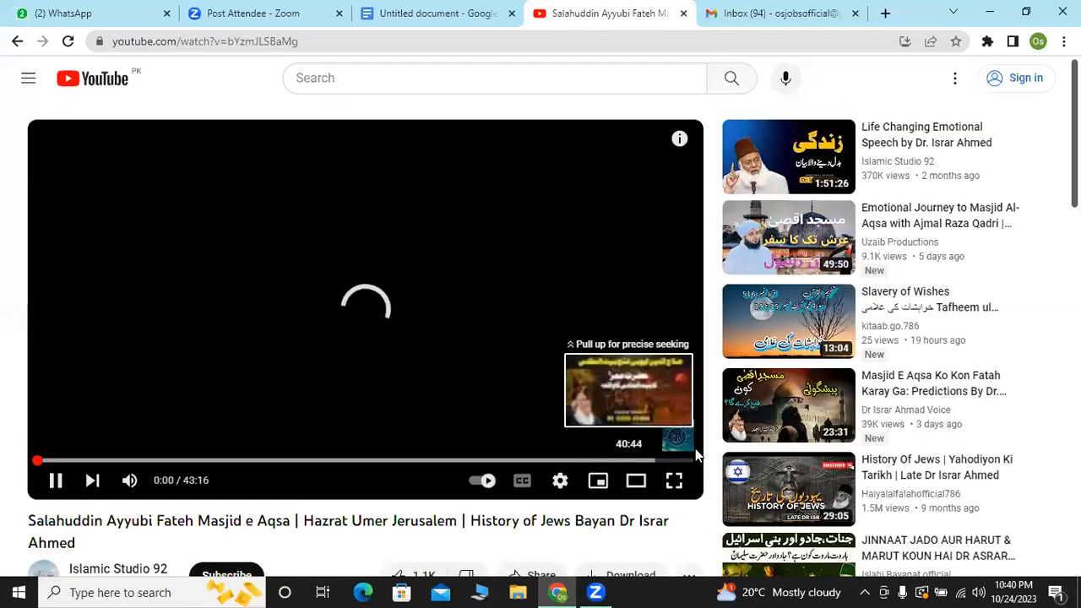
left_click(686, 461)
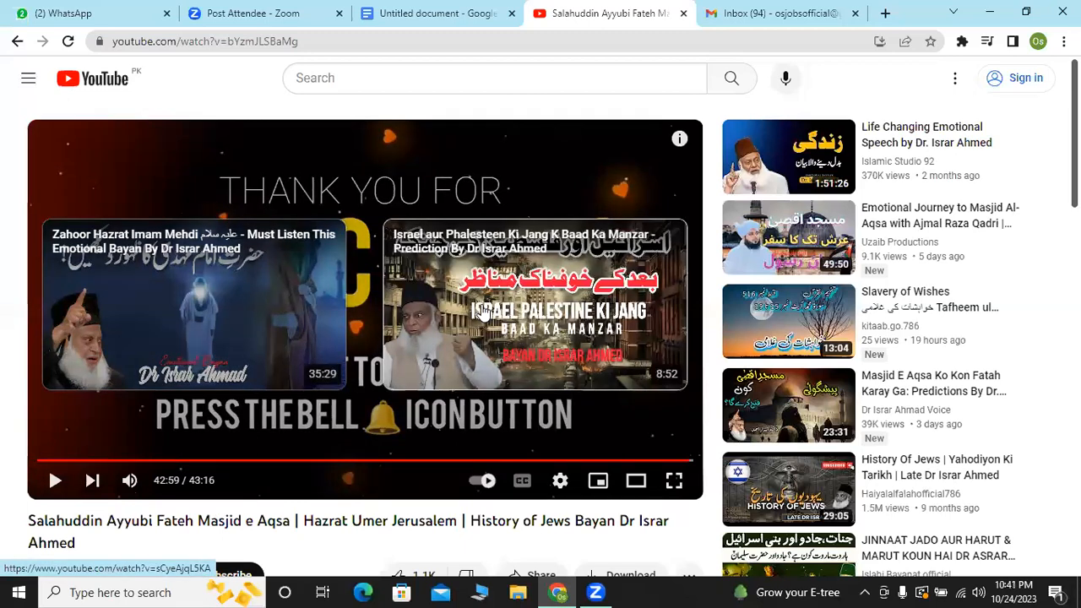
Check the "Video i button" item in the Google Docs outline, then examine the YouTube video's info card and the channel links below its description.
left_click(459, 10)
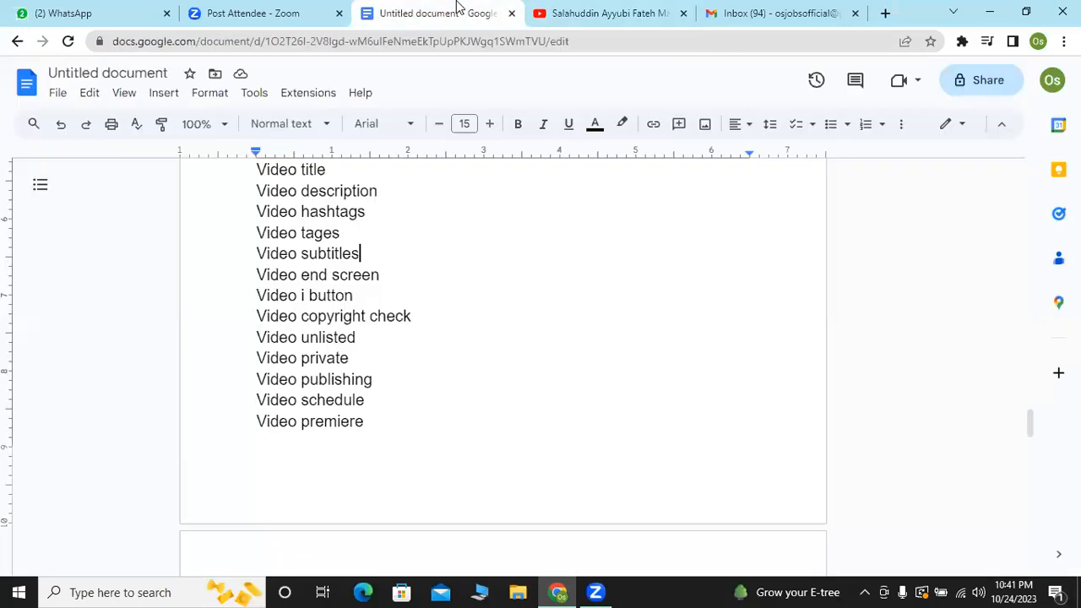
left_click(359, 297)
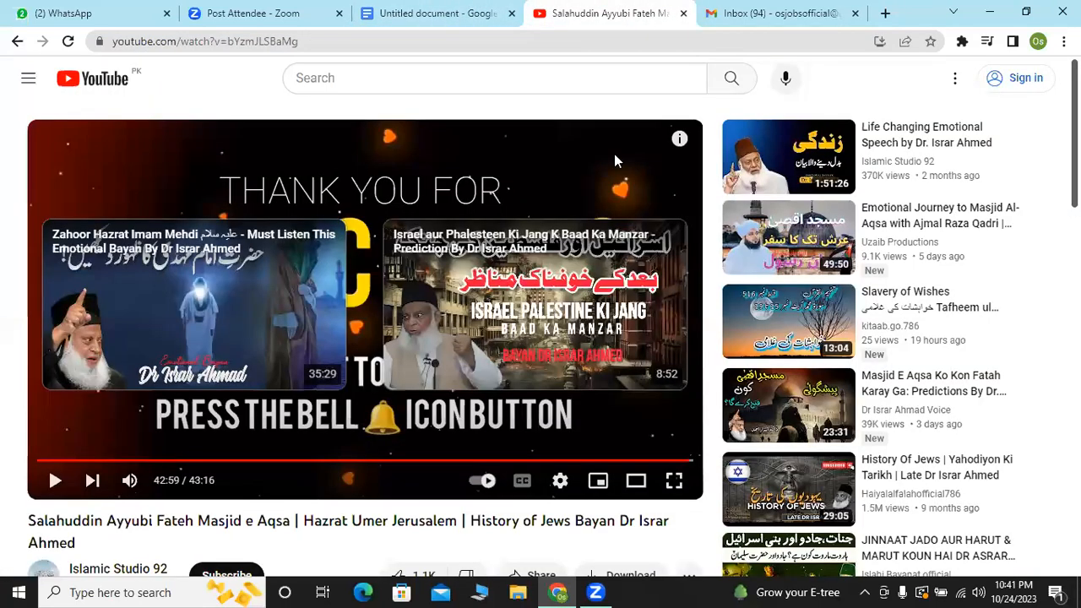
left_click(604, 12)
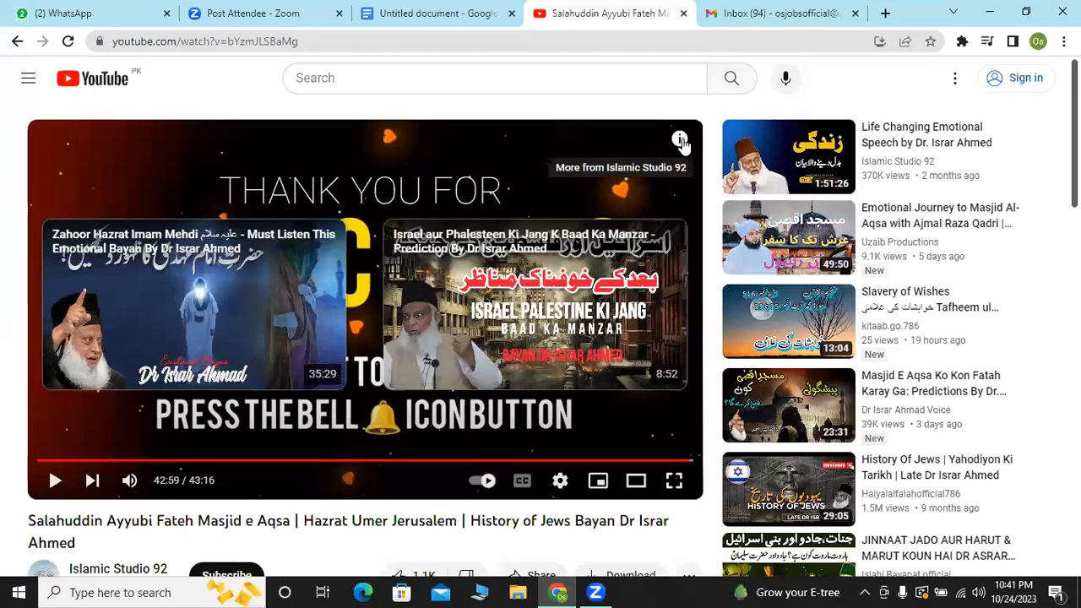
scroll(682, 139, "down", 10)
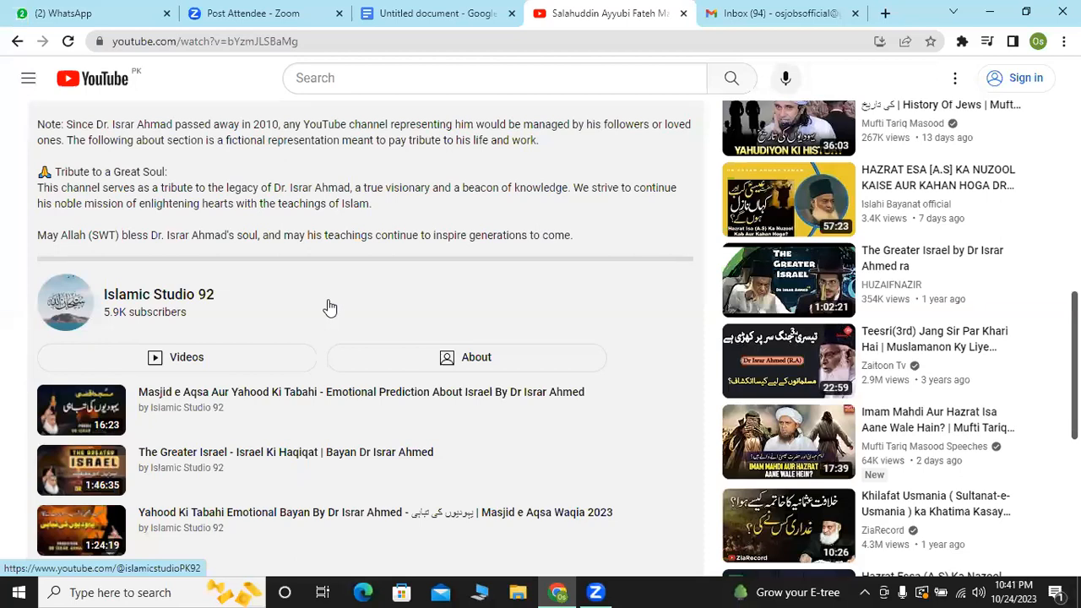
Return to the Google Docs outline and review the remaining Day 8 upload settings and the Day 9 copyright and community guideline topics.
left_click(393, 13)
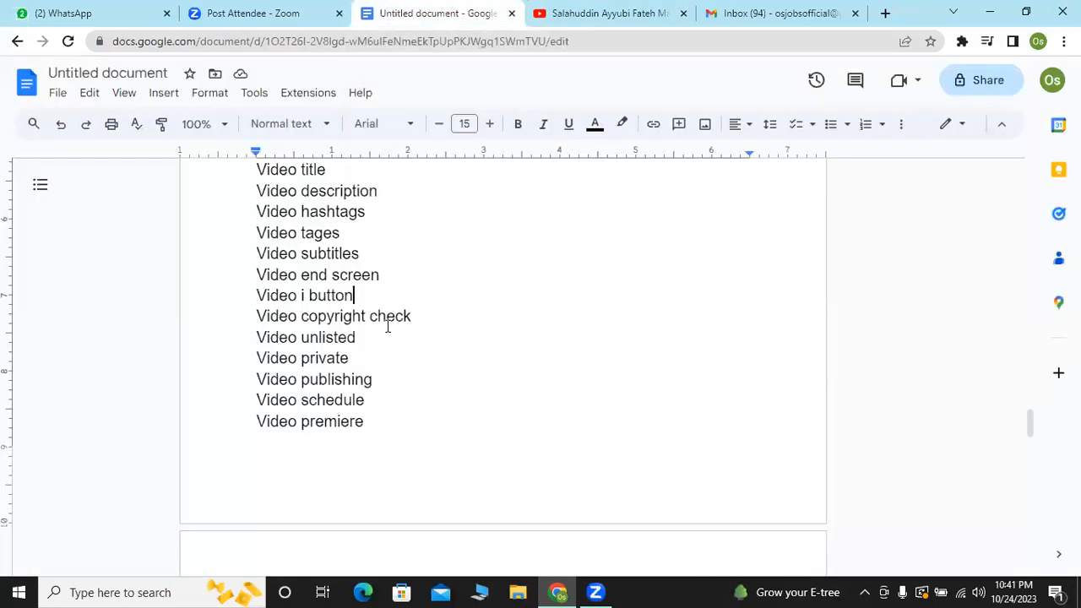
left_click(430, 317)
left_click(359, 337)
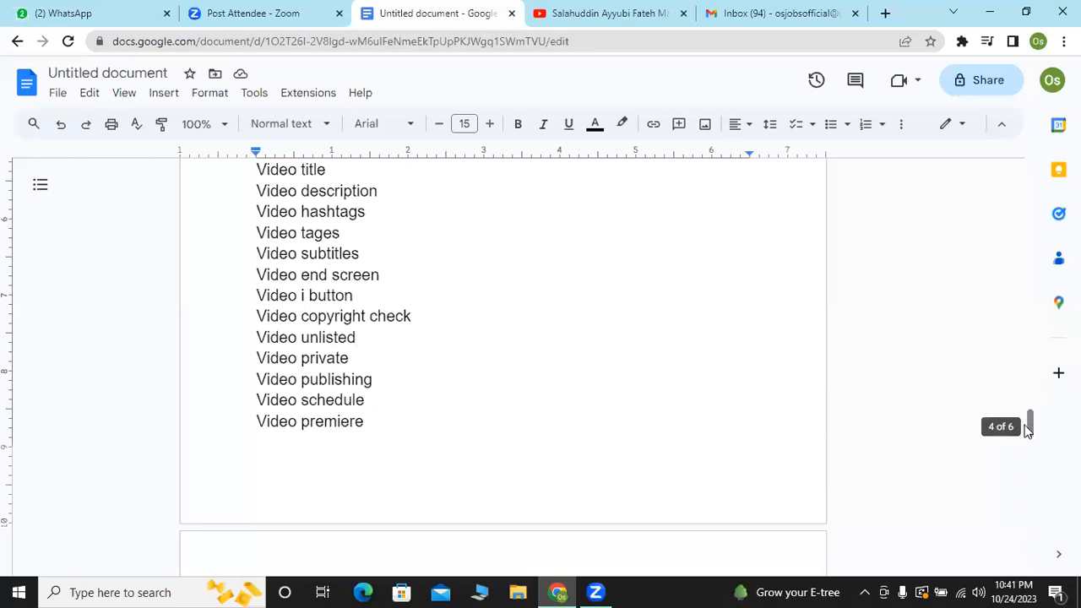
left_click_drag(1031, 431, 1035, 472)
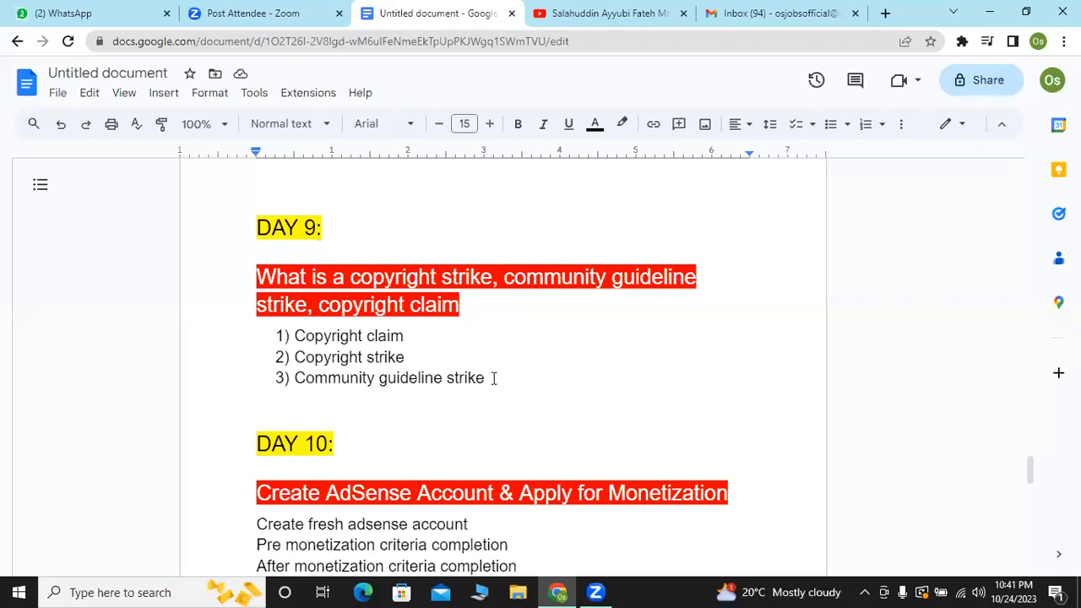
left_click(407, 335)
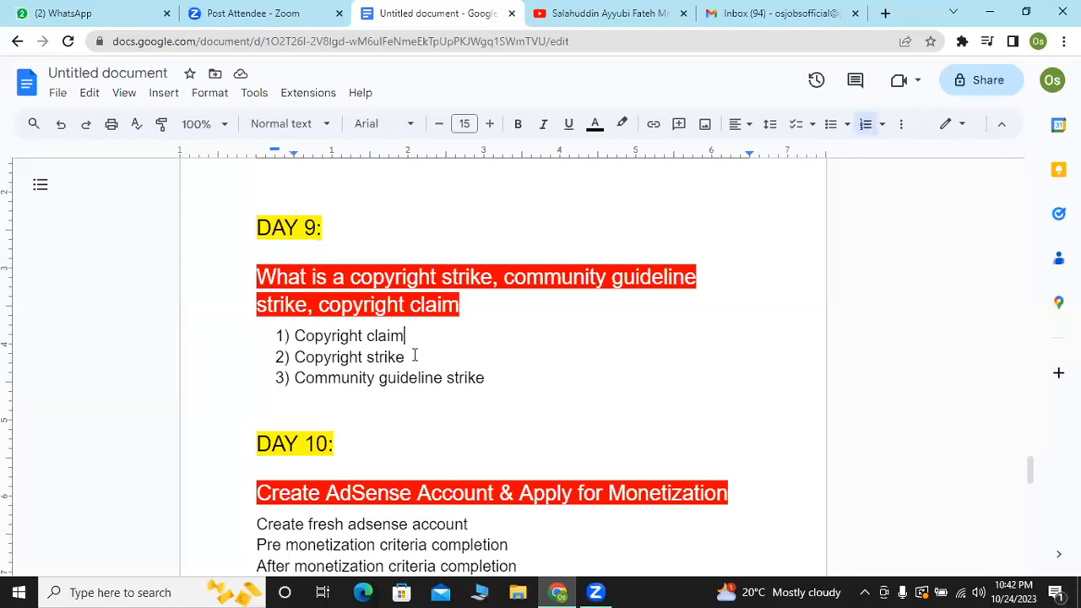
left_click(497, 377)
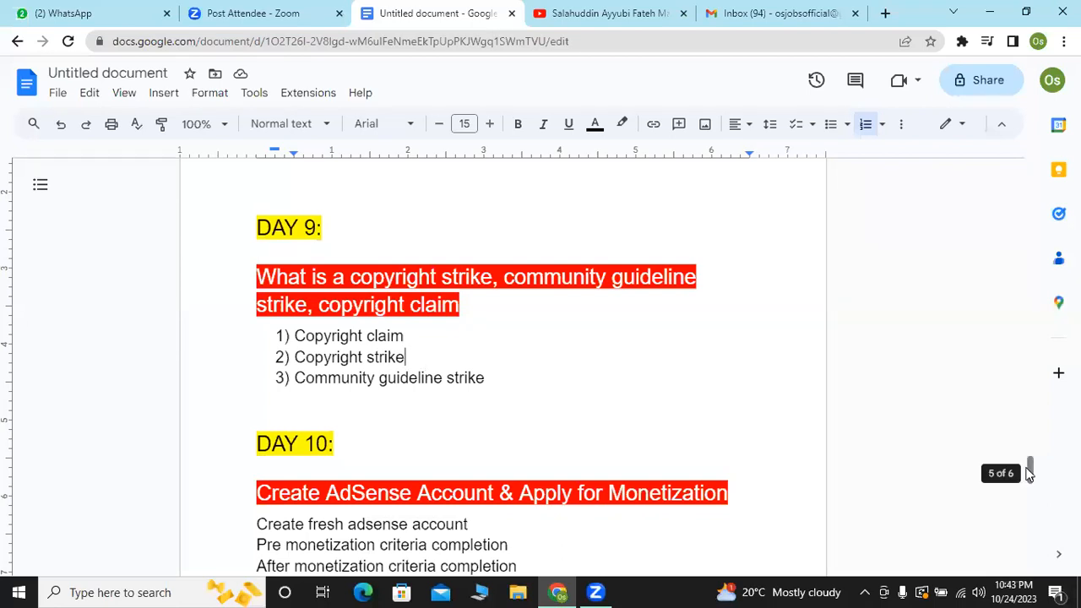
Add the lines "4000 watch time" and "1000 subs" below the Day 10 monetization topics, separated from them by a blank line.
left_click_drag(1029, 473, 1039, 493)
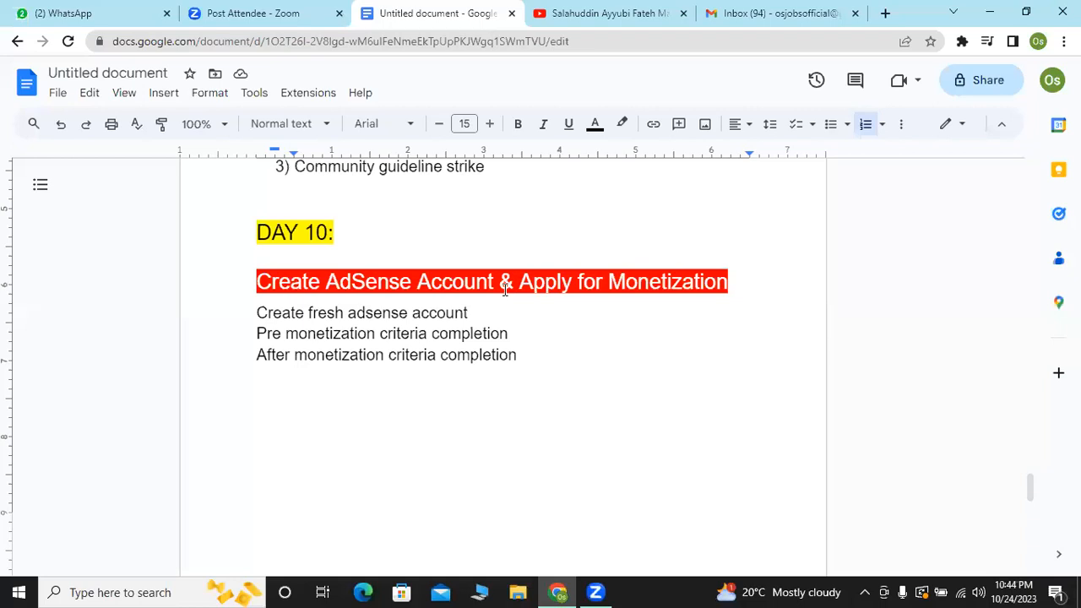
left_click(544, 361)
key("Return")
key("Return")
type("4000 watvh")
key("BackSpace")
key("BackSpace")
type("ch ")
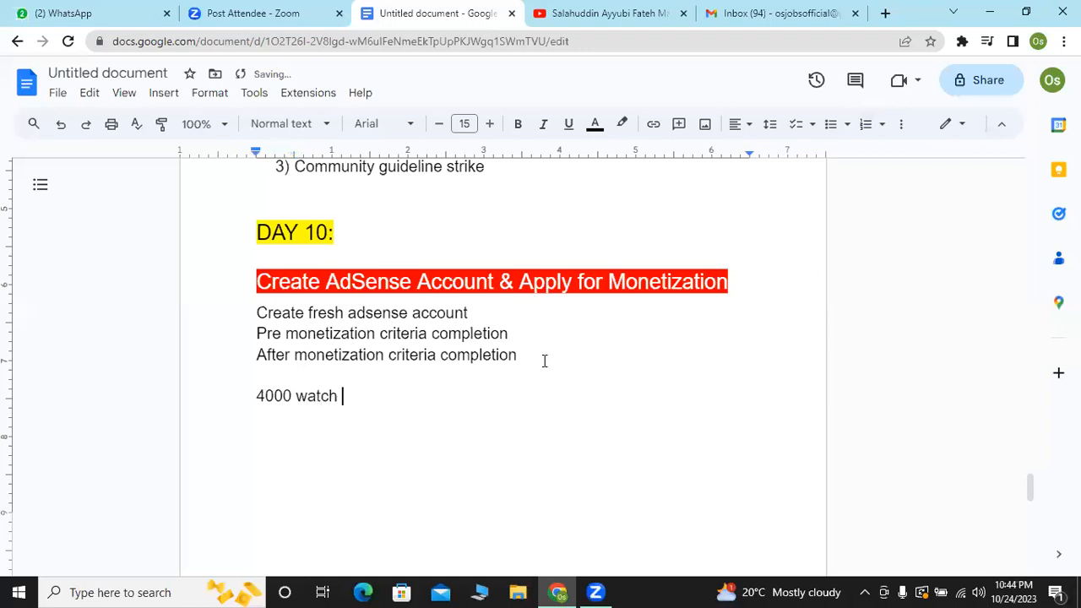
type("time")
key("Return")
type("1000")
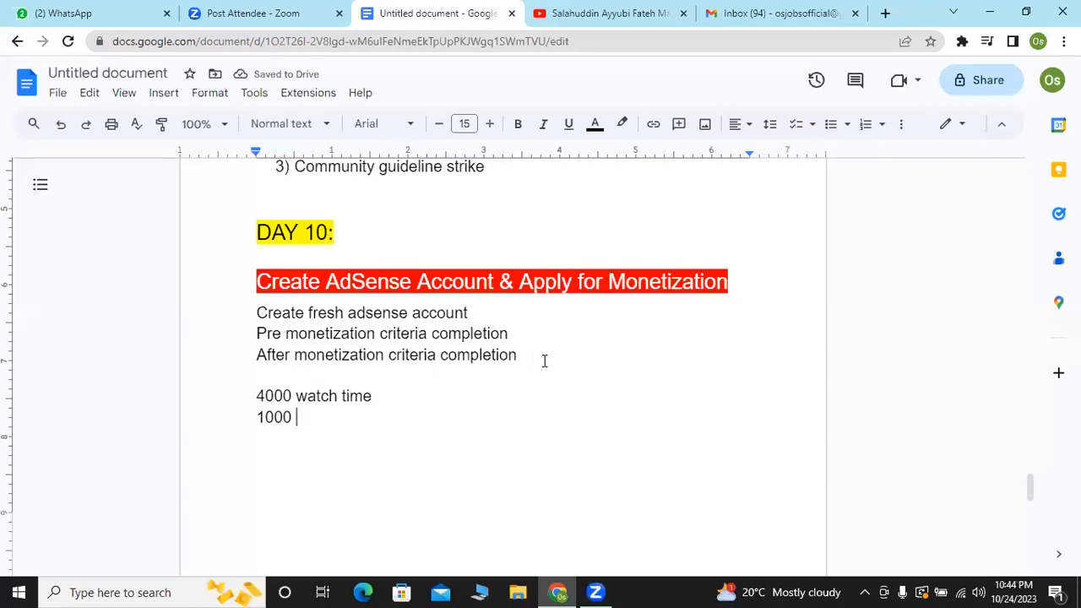
type(" subs")
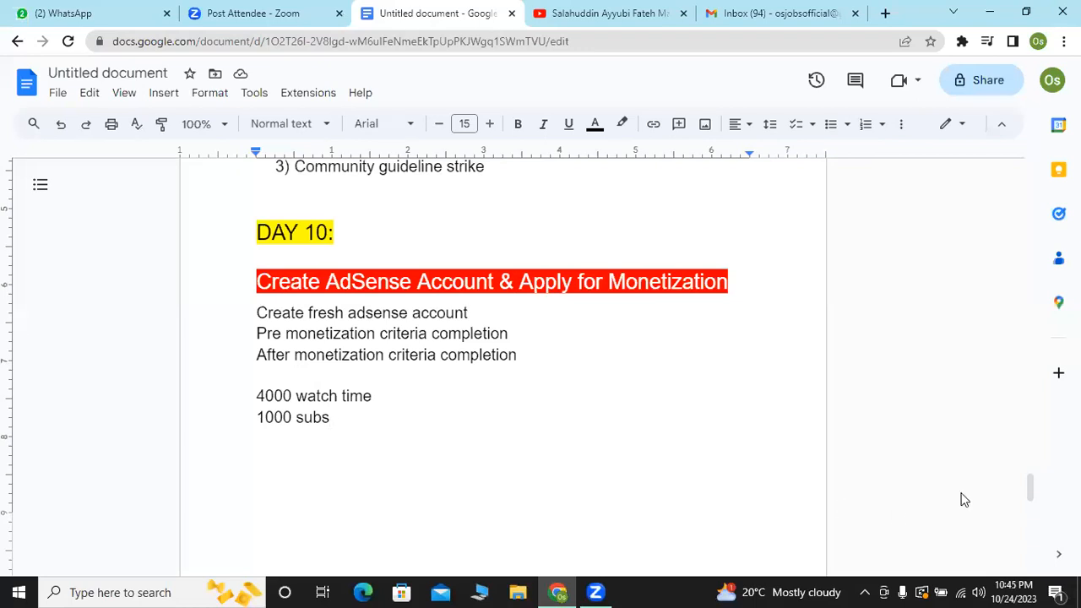
Review the Day 11 ad topics in the outline, consulting the open YouTube video's page for reference before returning to the list.
left_click_drag(1033, 509, 1029, 536)
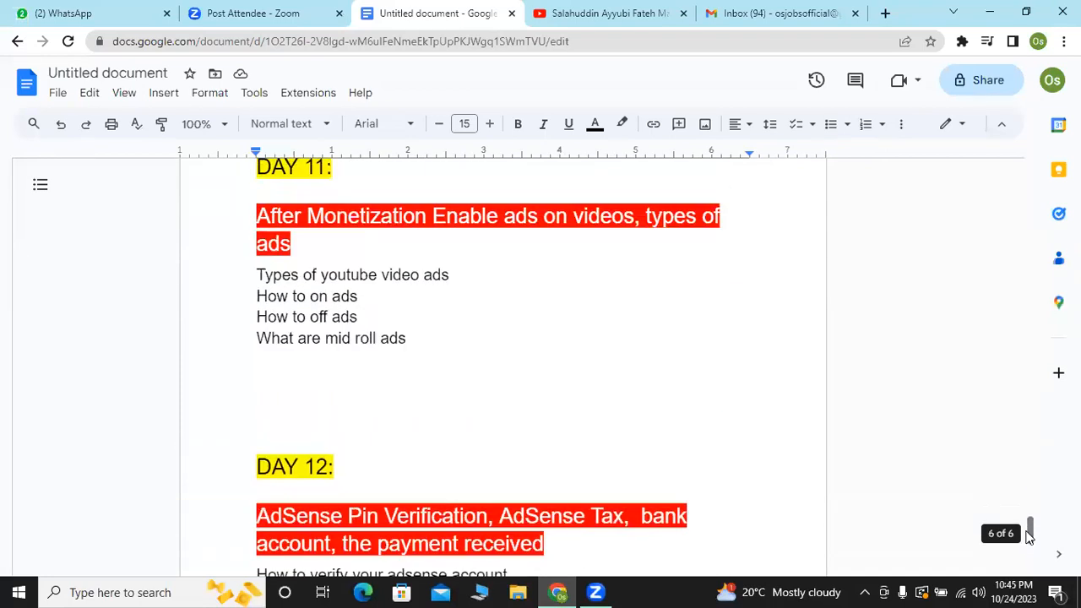
left_click_drag(1035, 541, 1034, 537)
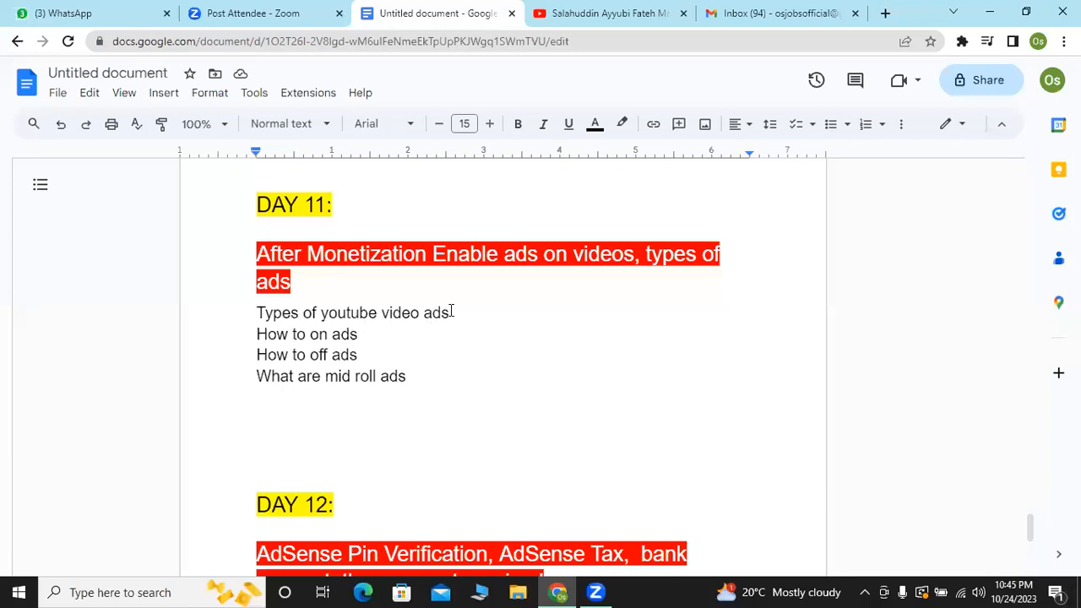
left_click(630, 7)
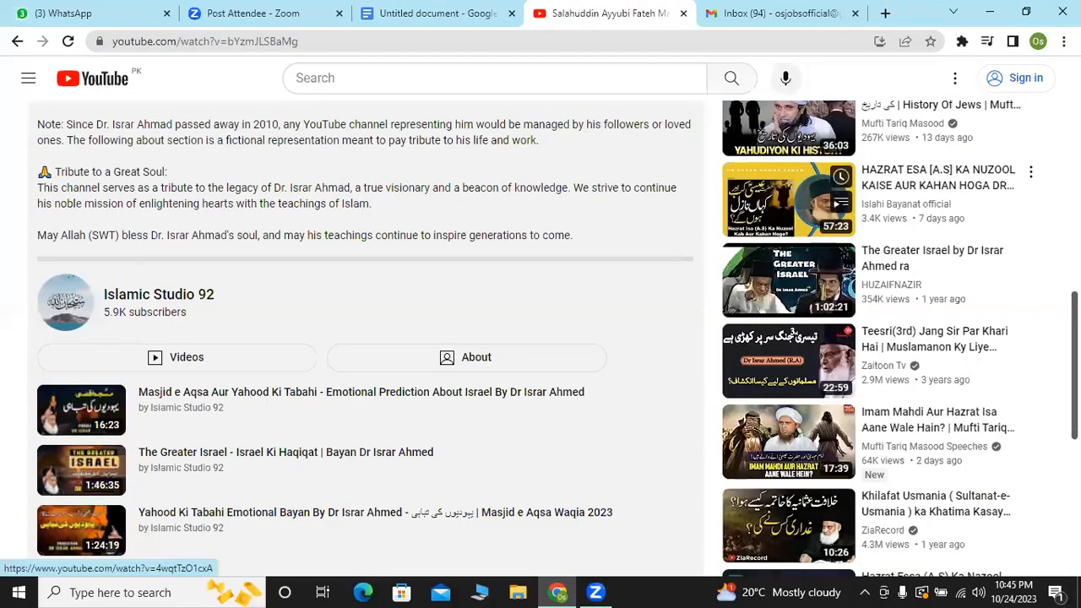
scroll(365, 338, "up", 5)
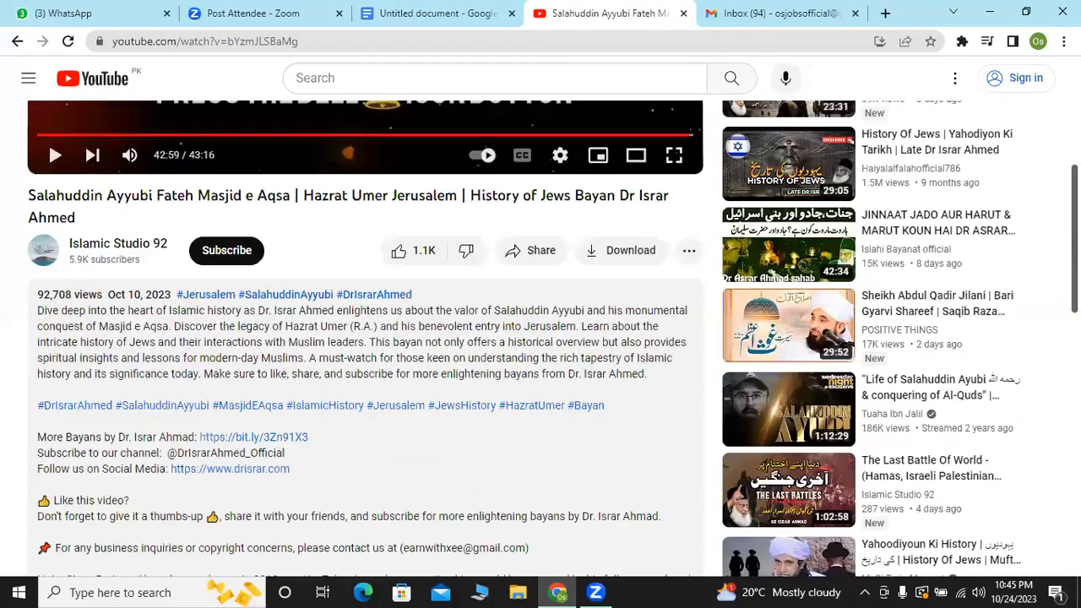
scroll(366, 338, "up", 1)
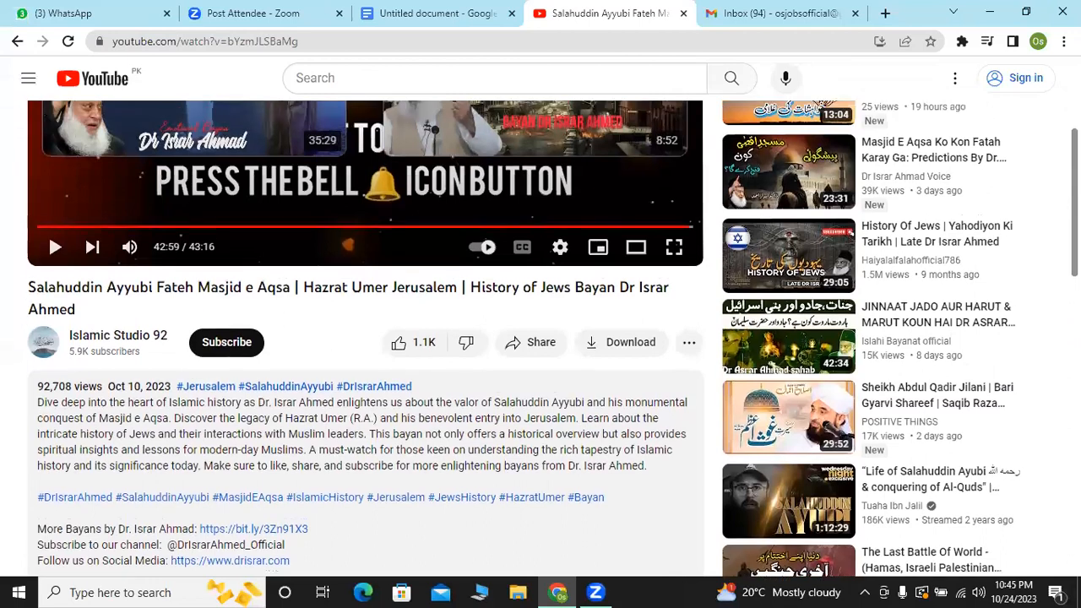
scroll(366, 290, "up", 1)
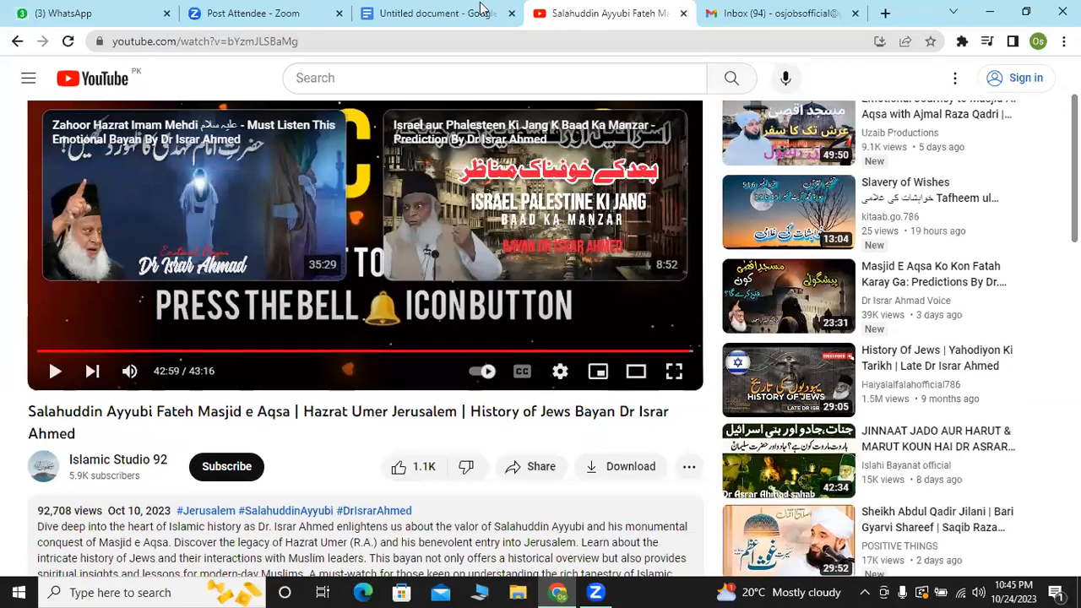
scroll(480, 9, "up", 1)
left_click(480, 9)
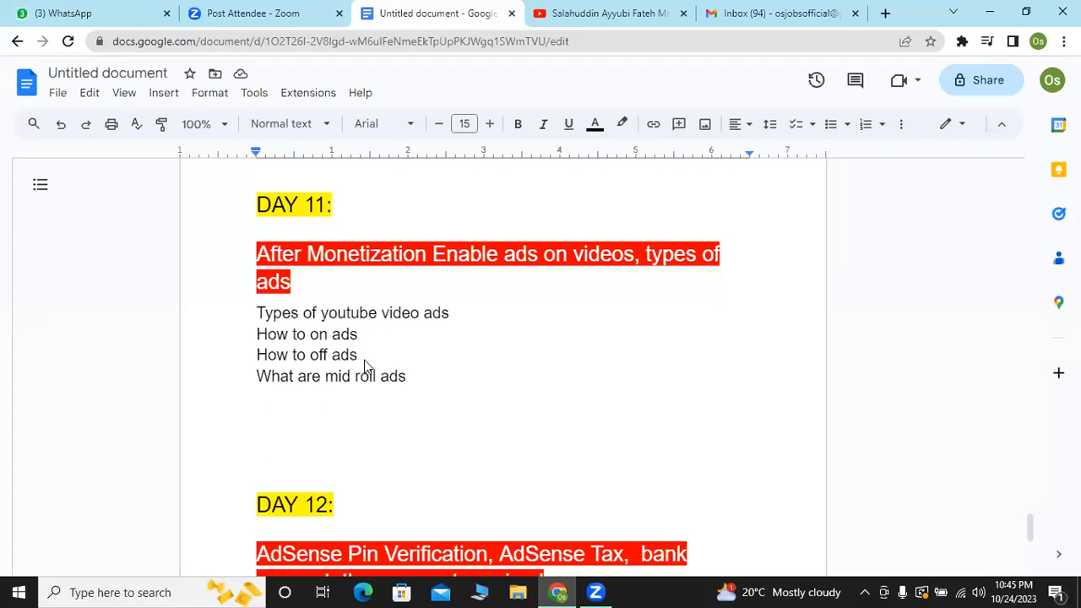
left_click(414, 383)
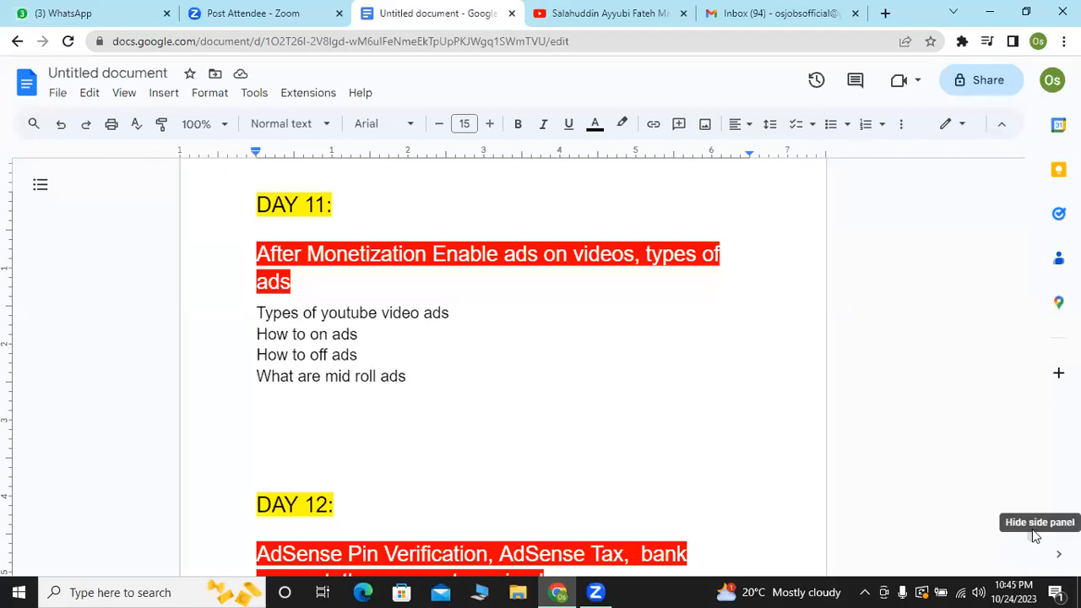
Add 100, 70 and 30 on separate lines below the Day 12 AdSense topics, leaving a blank line before them.
scroll(1036, 537, "down", 5)
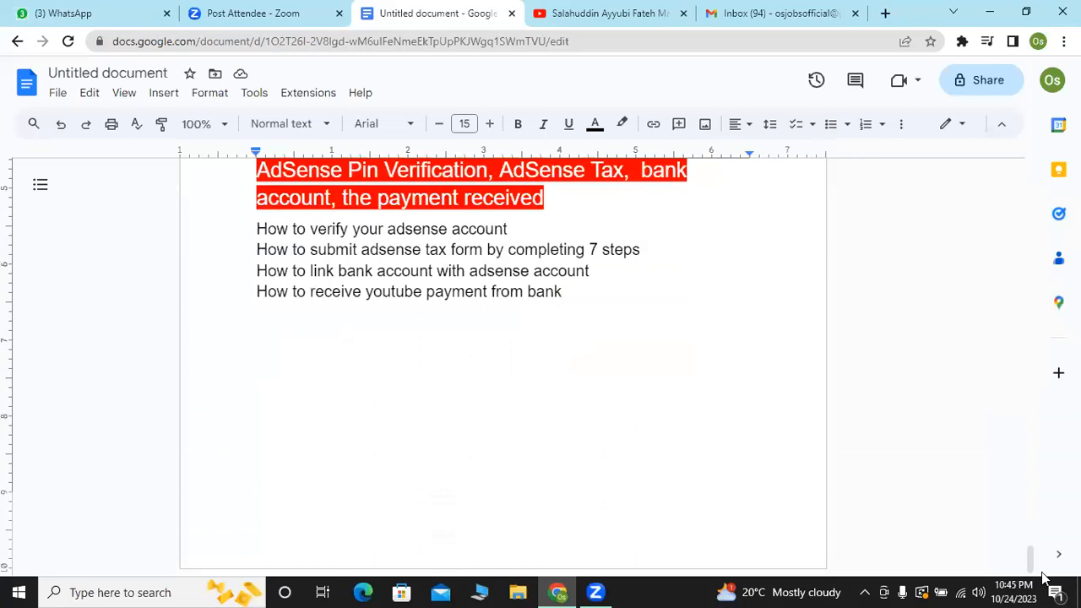
left_click_drag(1033, 563, 1031, 552)
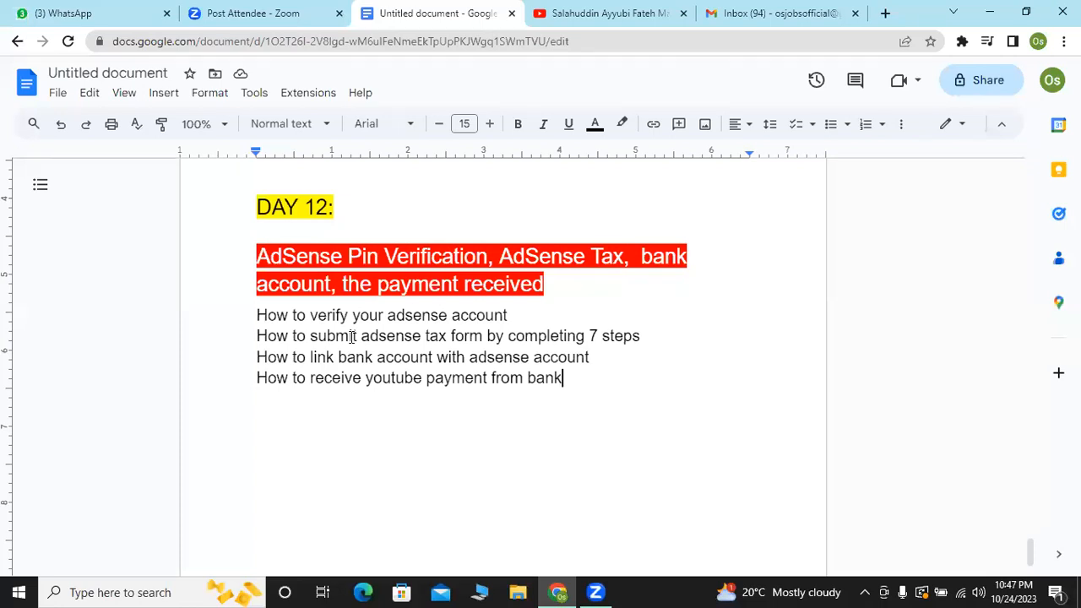
key("Return")
key("Return")
type("100")
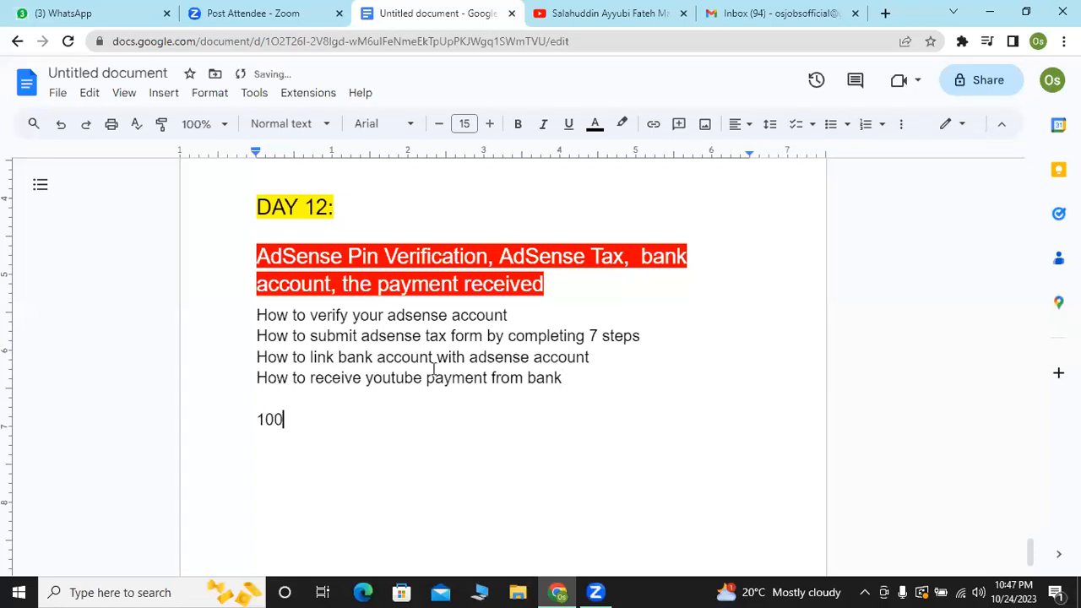
key("Return")
type("70")
key("Return")
type("30")
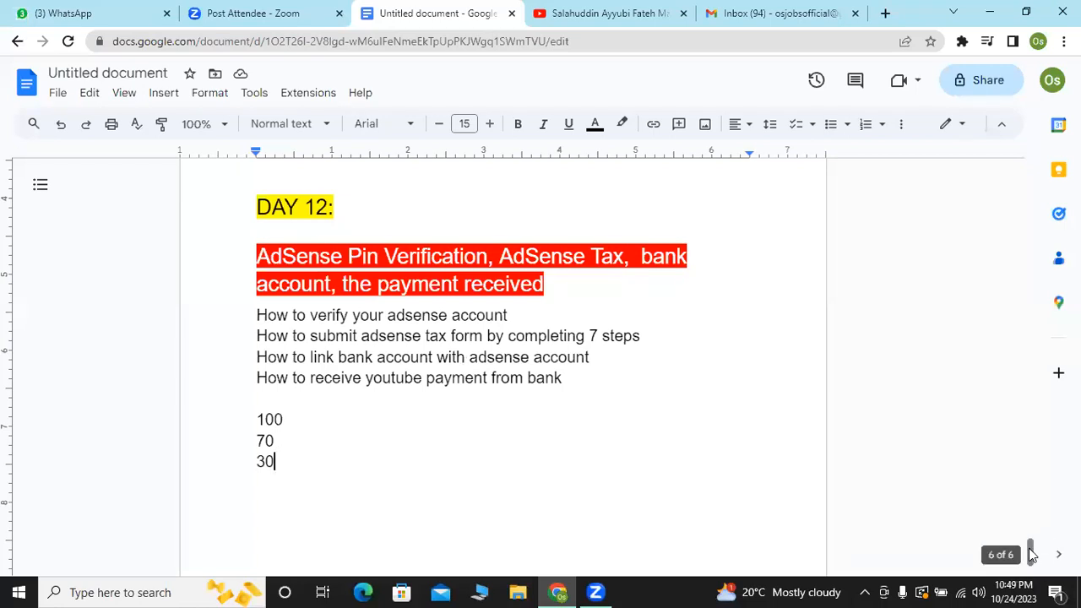
Search Google for fiverr in a new tab, open the Fiverr website and dismiss its Google sign-in prompt.
left_click_drag(1030, 553, 992, 157)
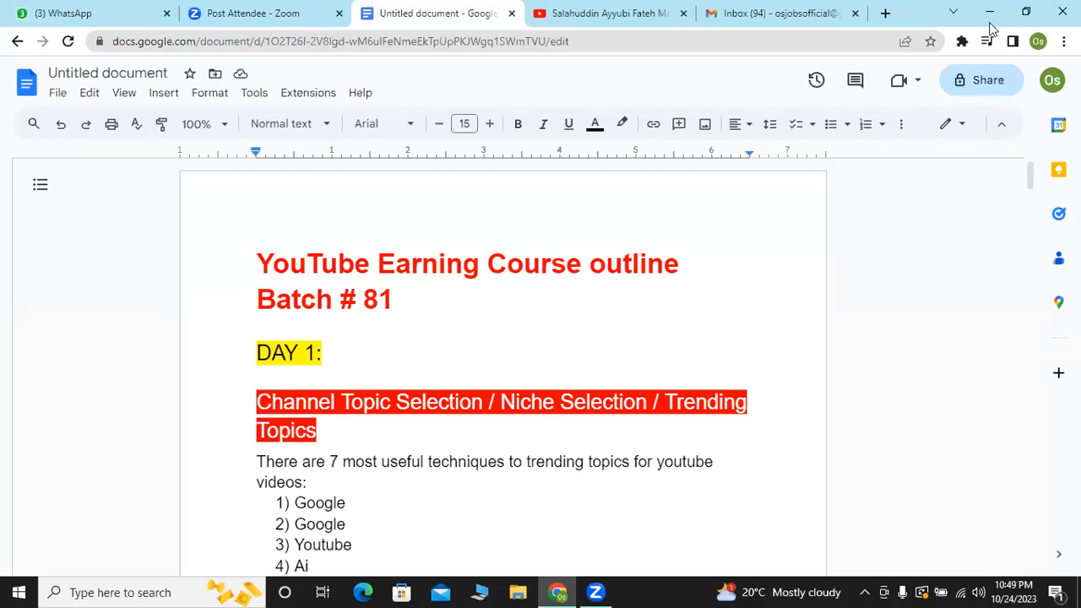
left_click(886, 12)
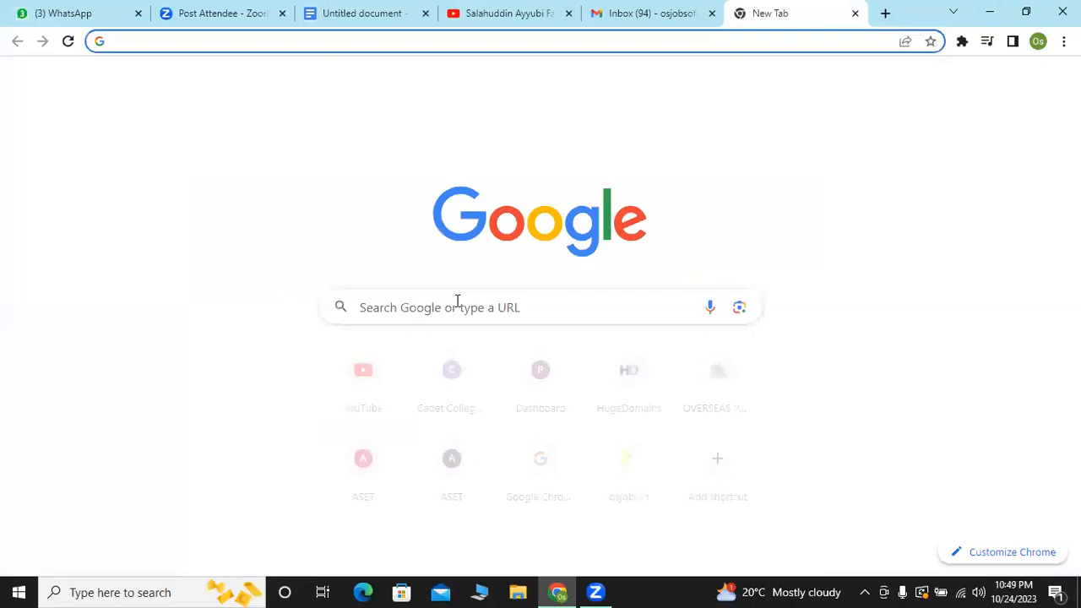
left_click(456, 304)
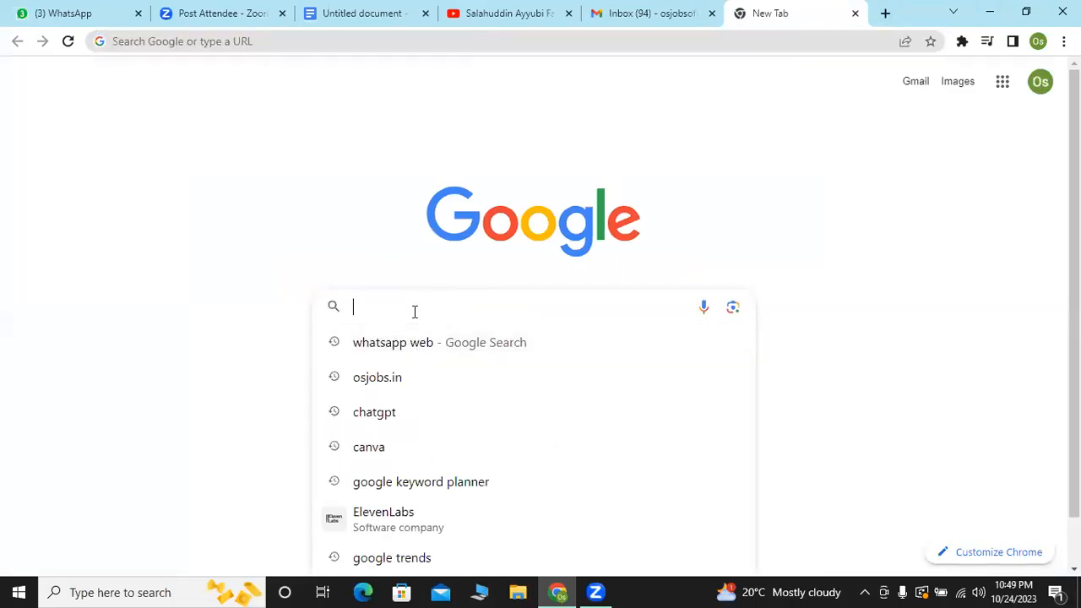
type("fiverr")
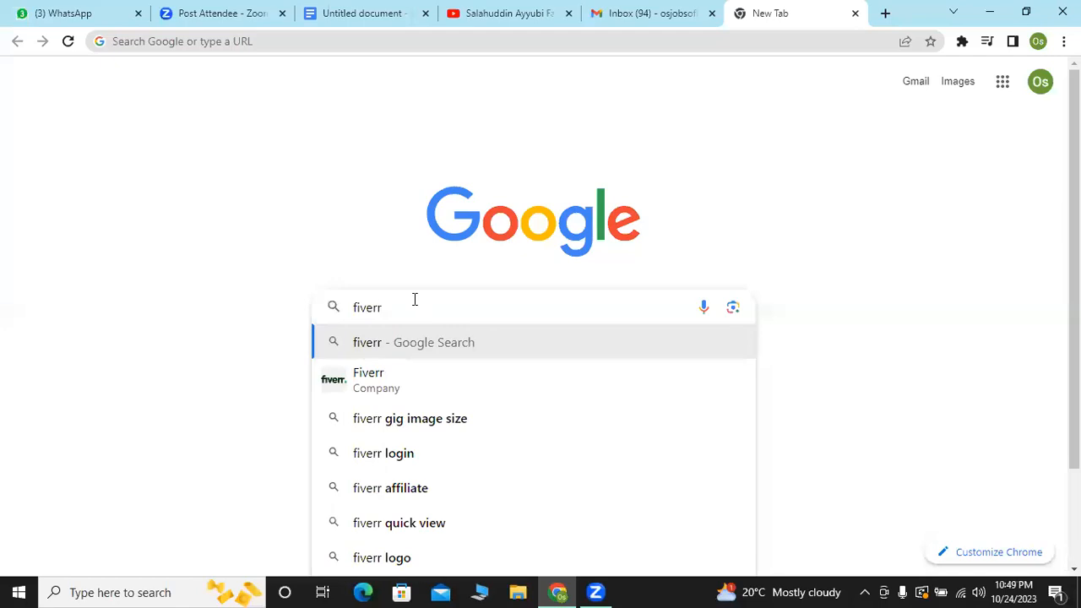
key("Return")
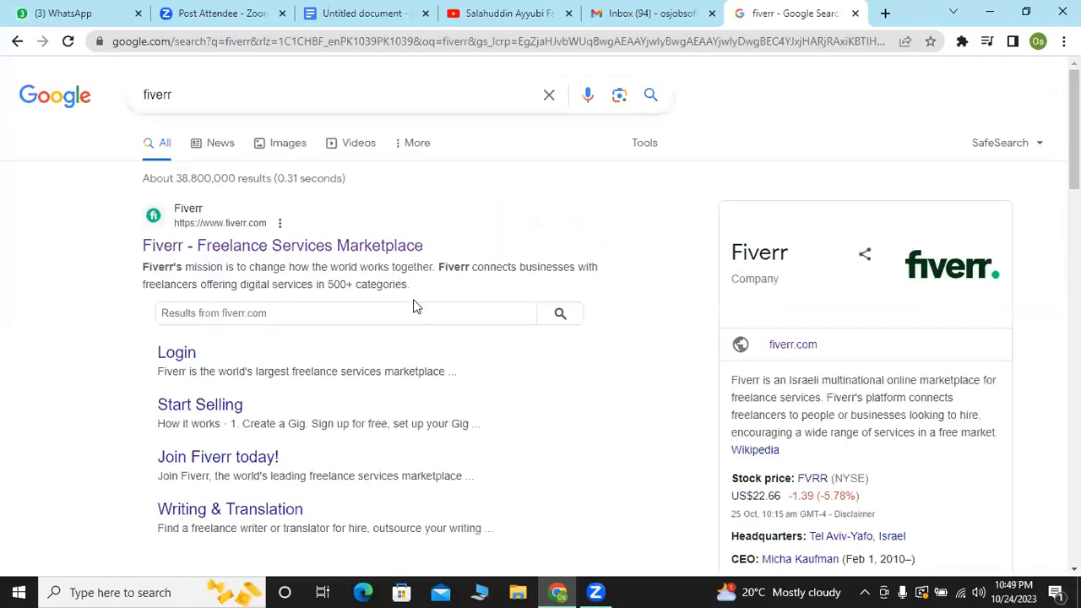
left_click(342, 247)
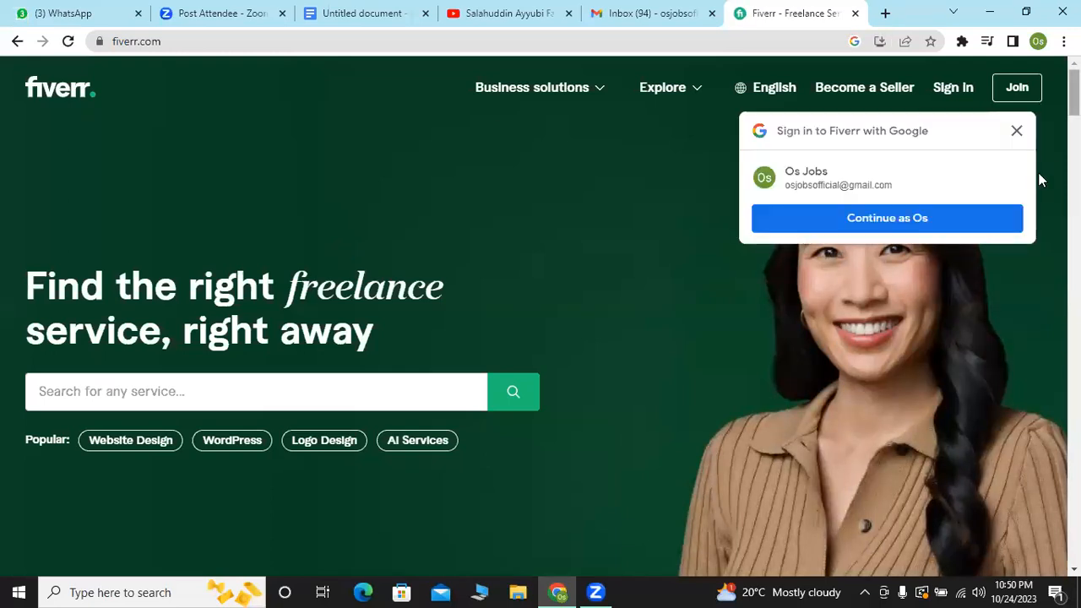
left_click(1015, 132)
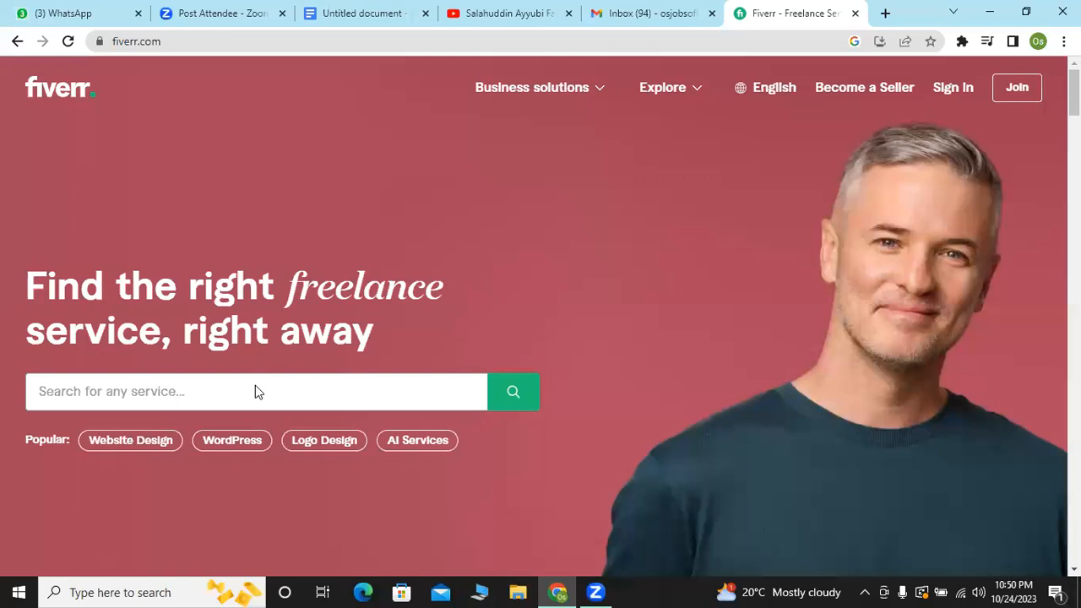
Search Fiverr for "youtube channel management" and browse the offered gigs and their starting prices.
type("youtube man")
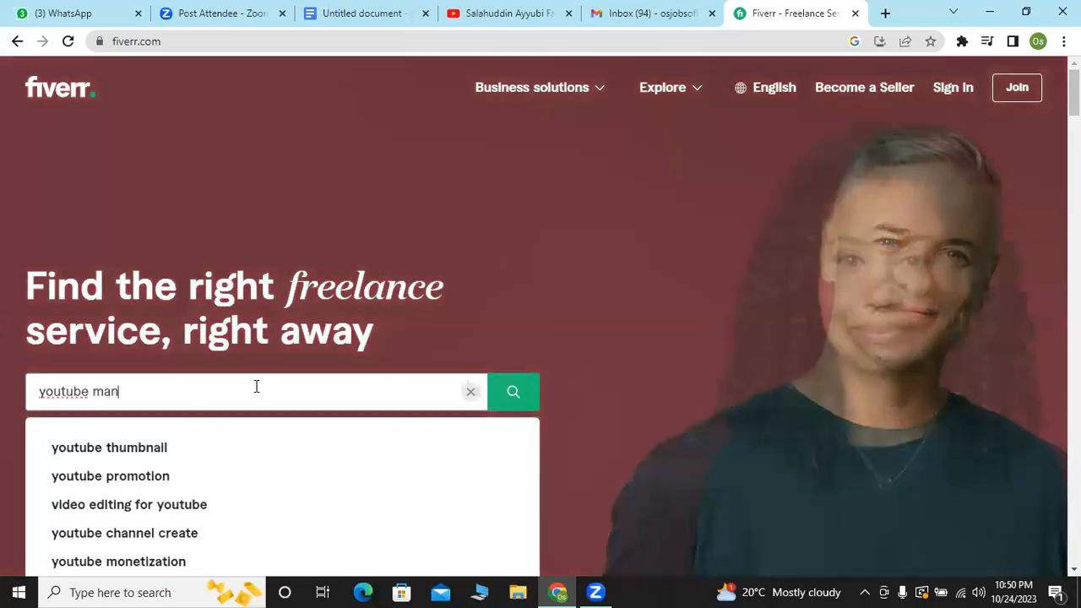
key("BackSpace")
key("BackSpace")
key("BackSpace")
type("channel a")
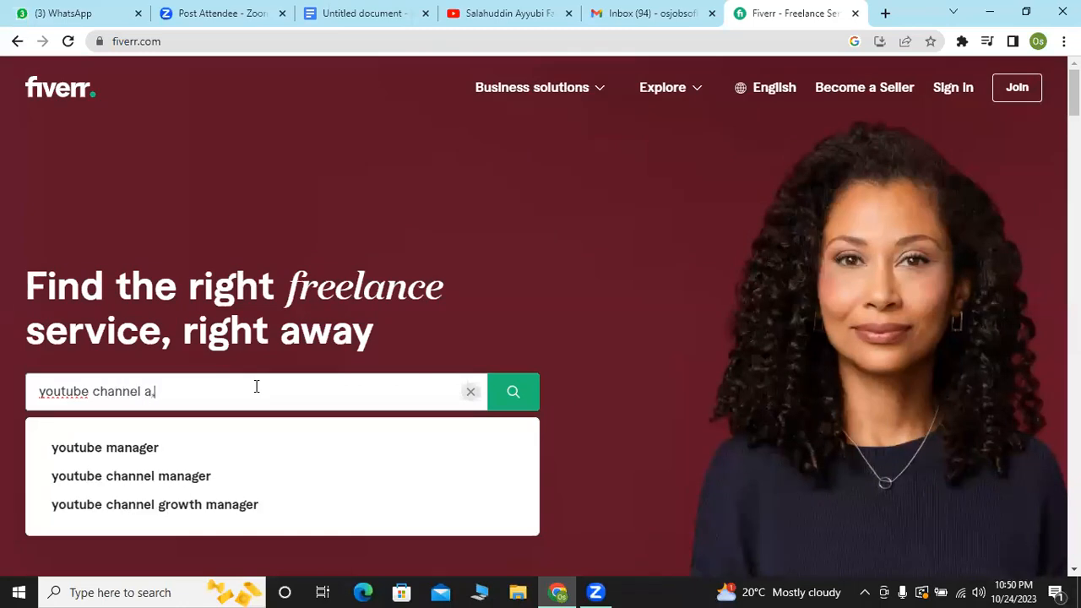
key("BackSpace")
type("mana")
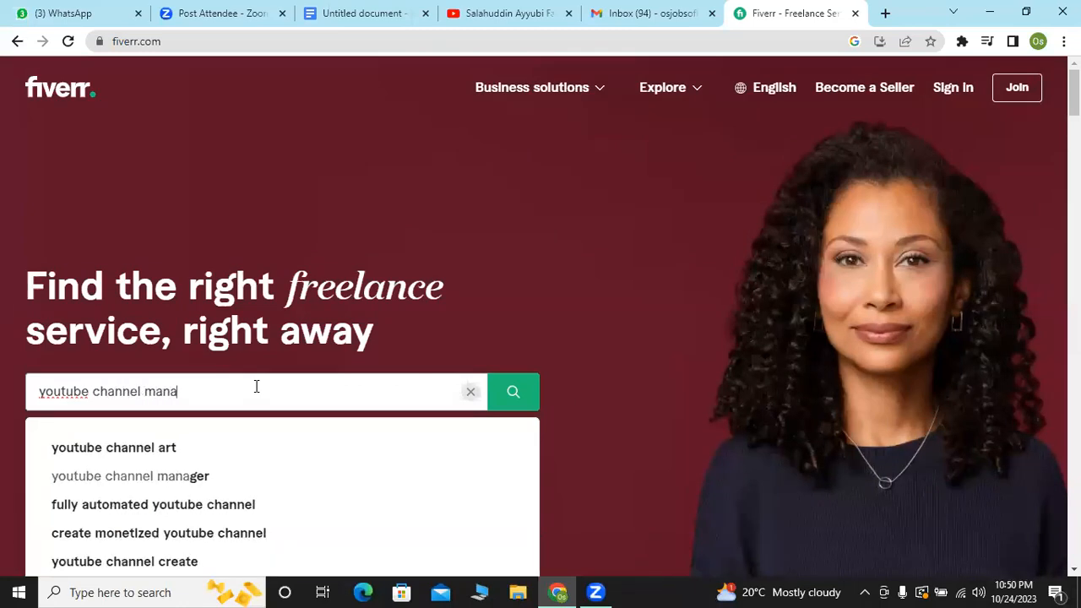
type("g")
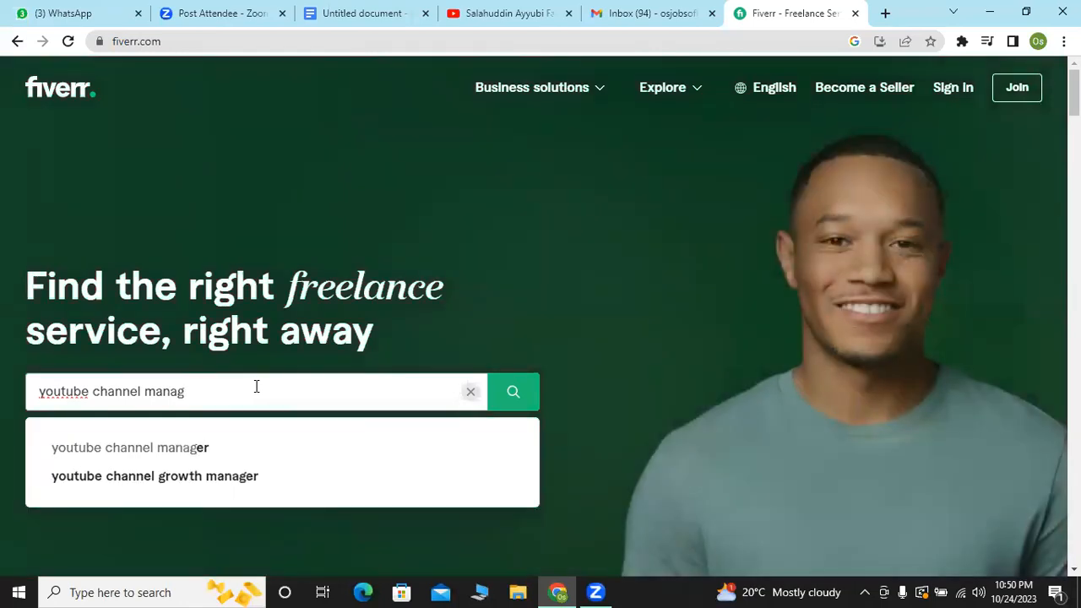
type("emw")
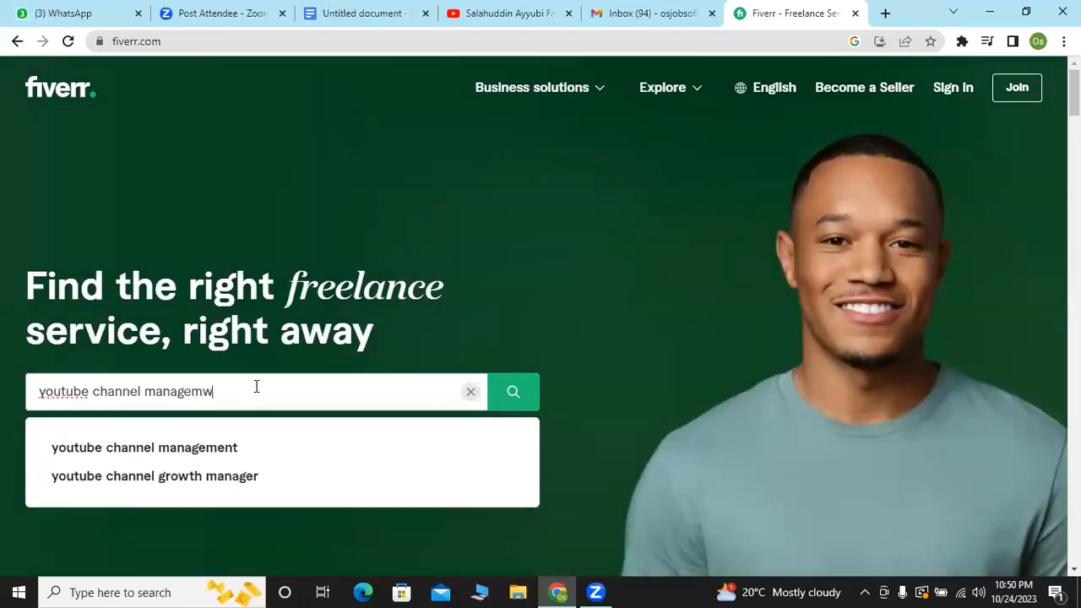
key("BackSpace")
type("ent")
key("Return")
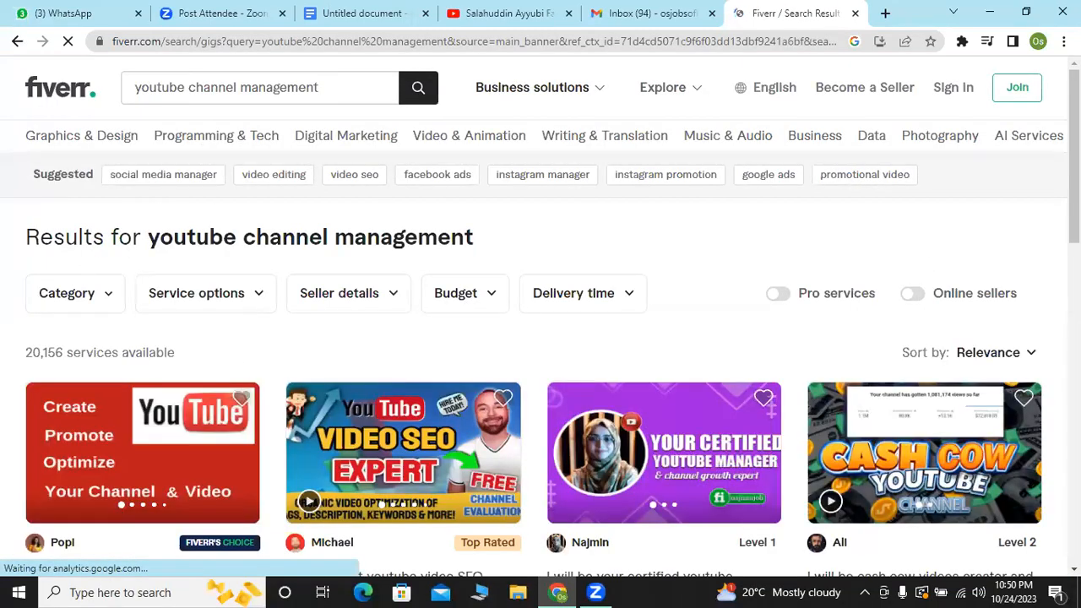
scroll(350, 111, "down", 2)
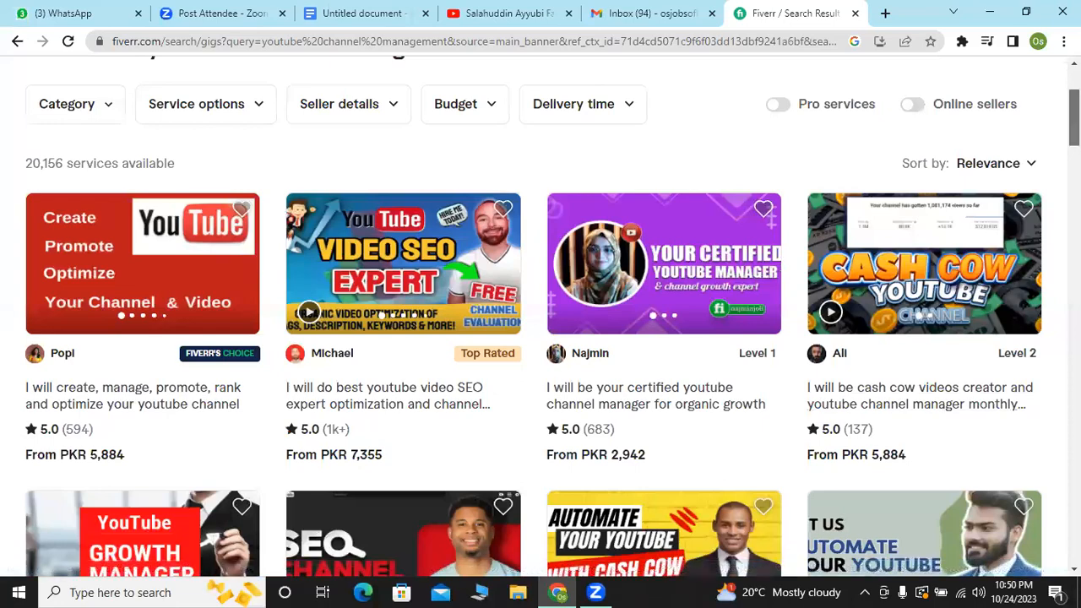
scroll(1074, 119, "down", 8)
scroll(927, 190, "down", 9)
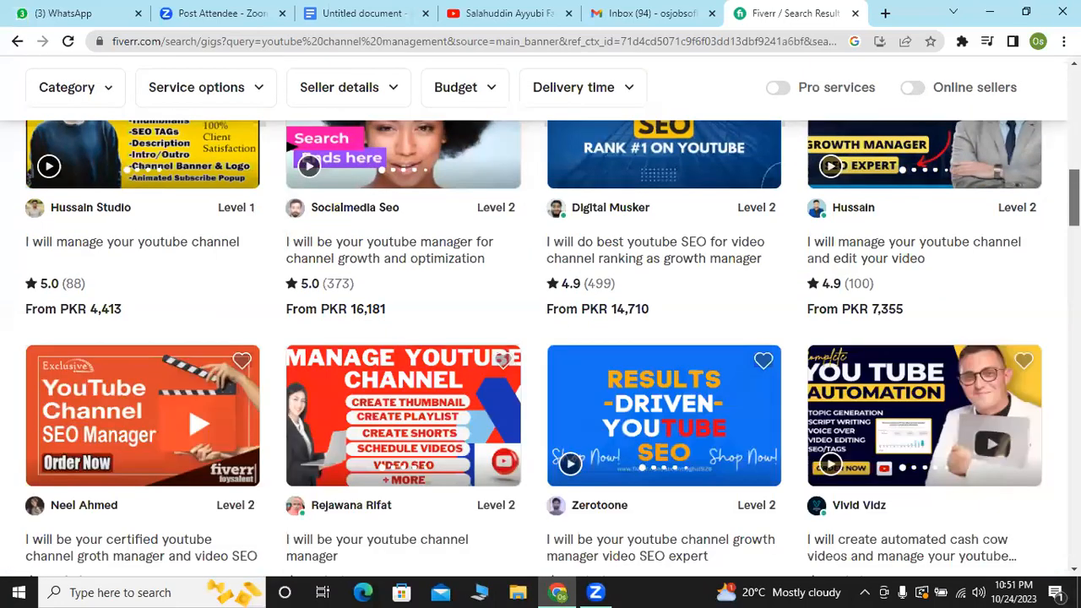
scroll(927, 190, "down", 8)
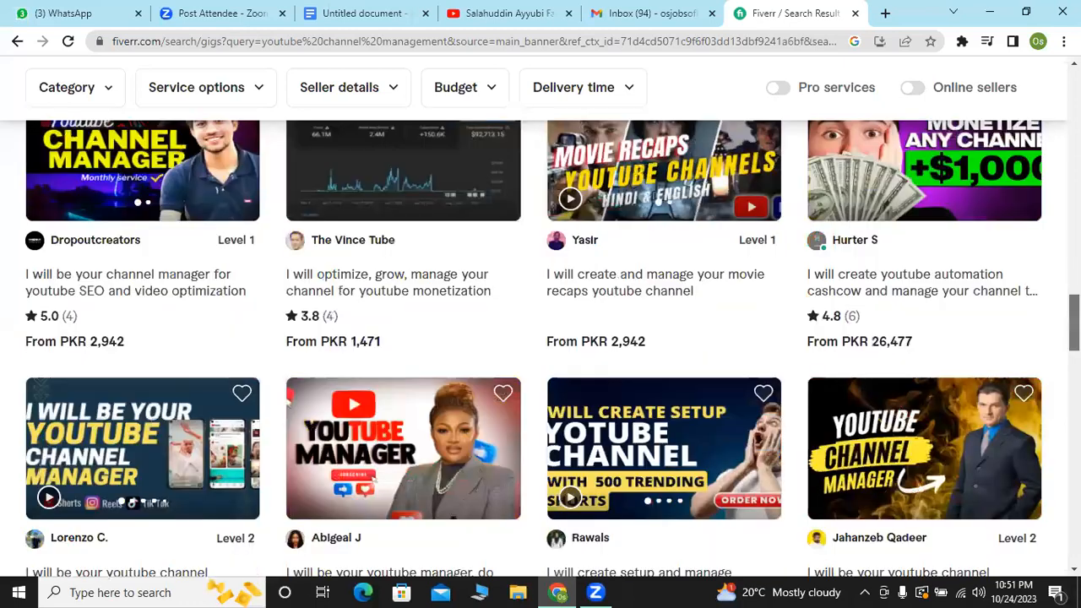
scroll(927, 190, "up", 20)
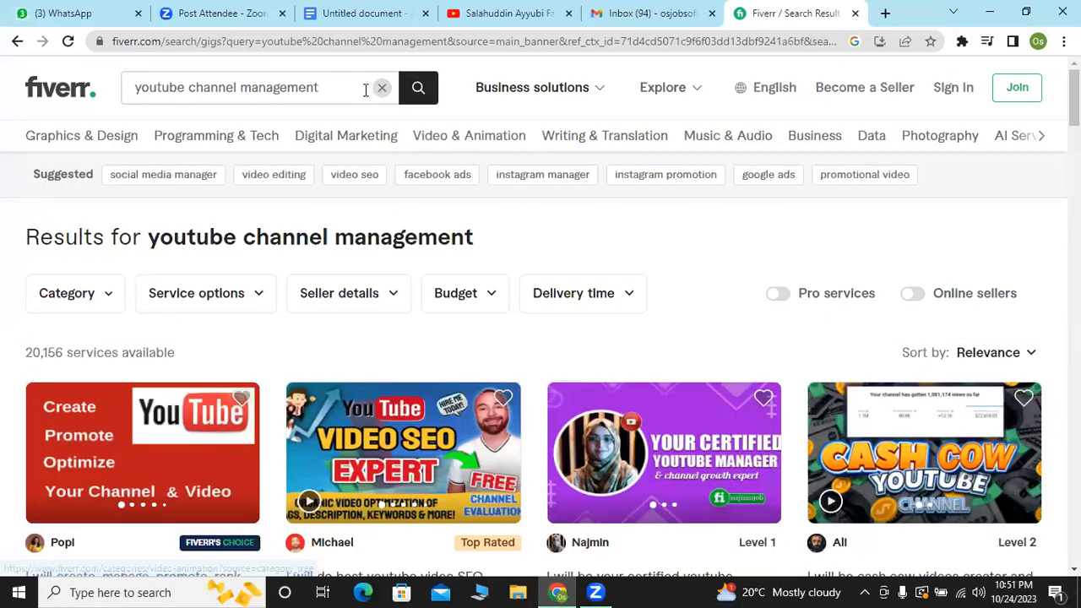
Replace the Fiverr search with "youtube video seo" and run it.
left_click(381, 89)
type("youtu")
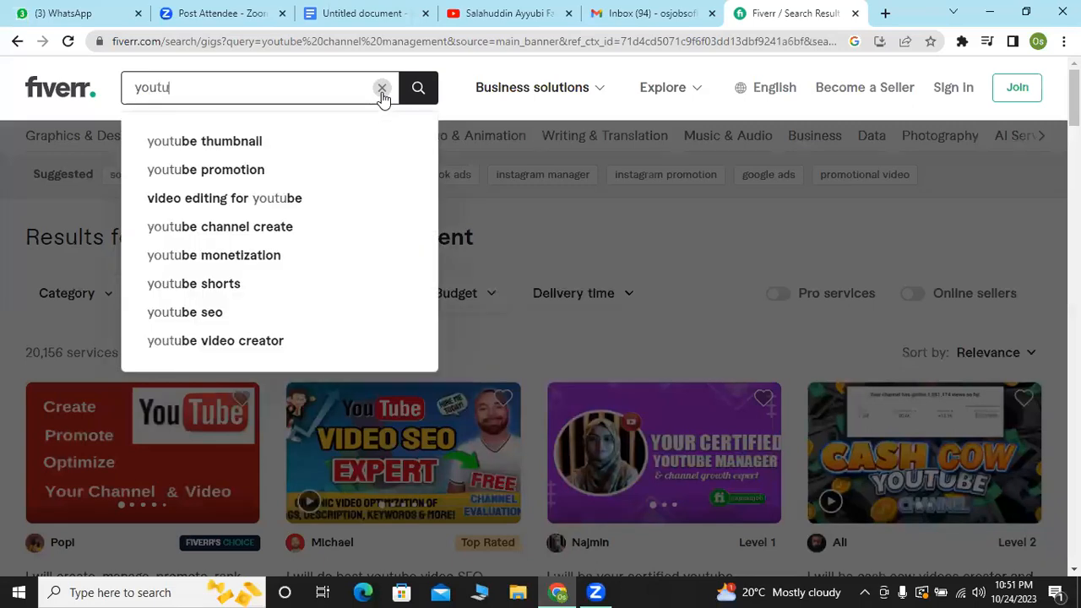
type("be video ")
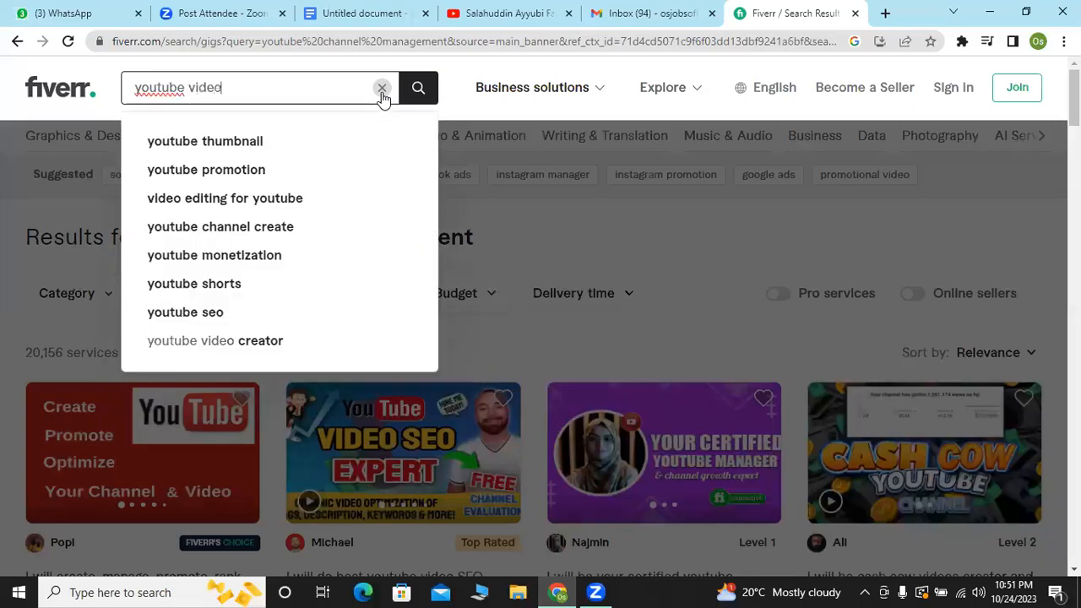
type("seo")
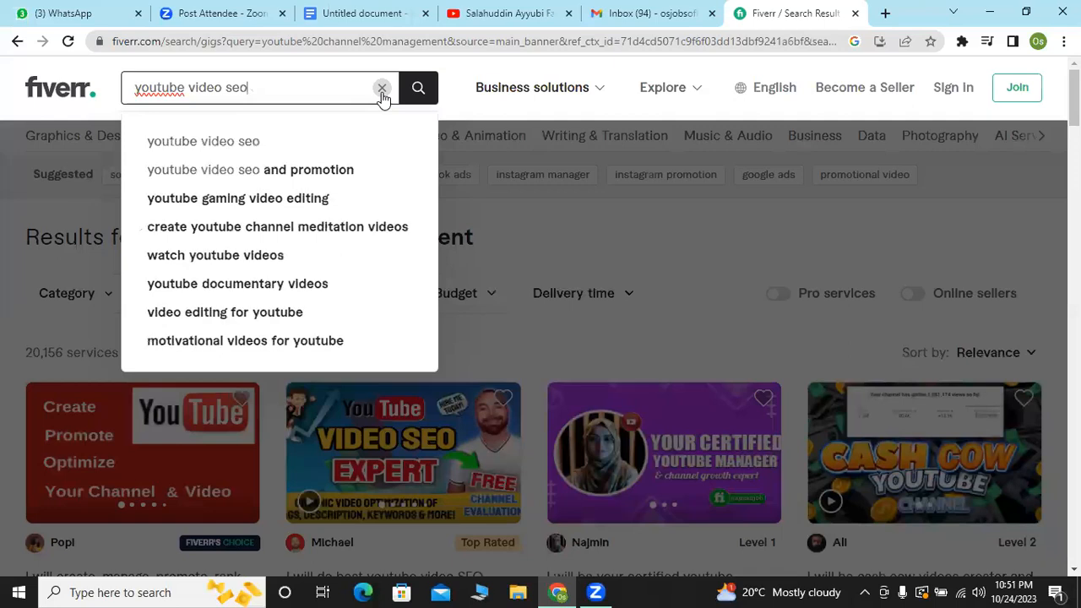
key("Return")
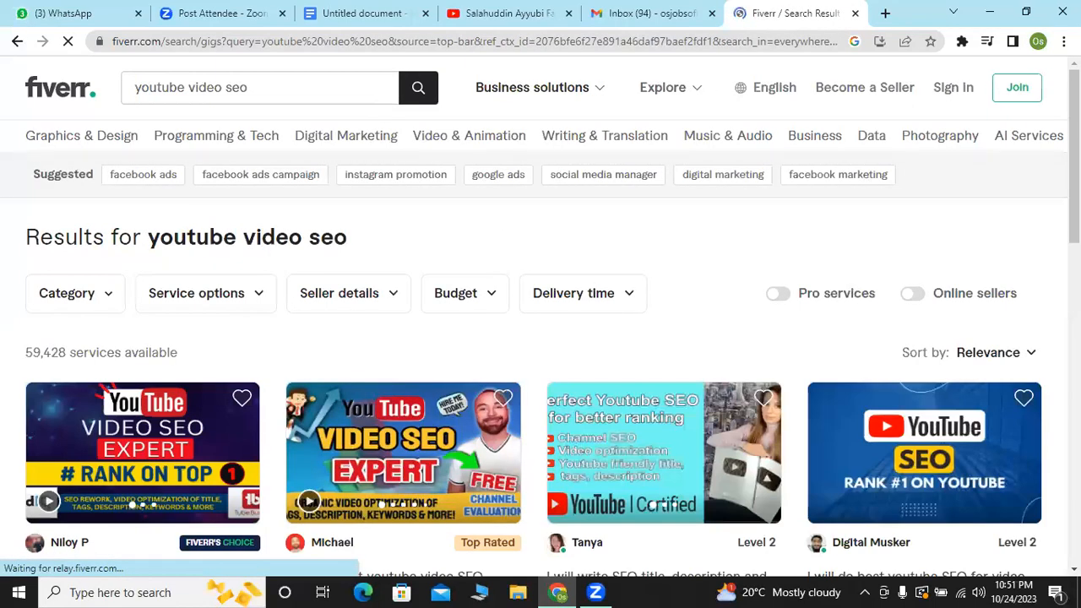
Examine the YouTube video SEO gigs, including their titles, seller levels, ratings and starting prices.
scroll(541, 313, "down", 5)
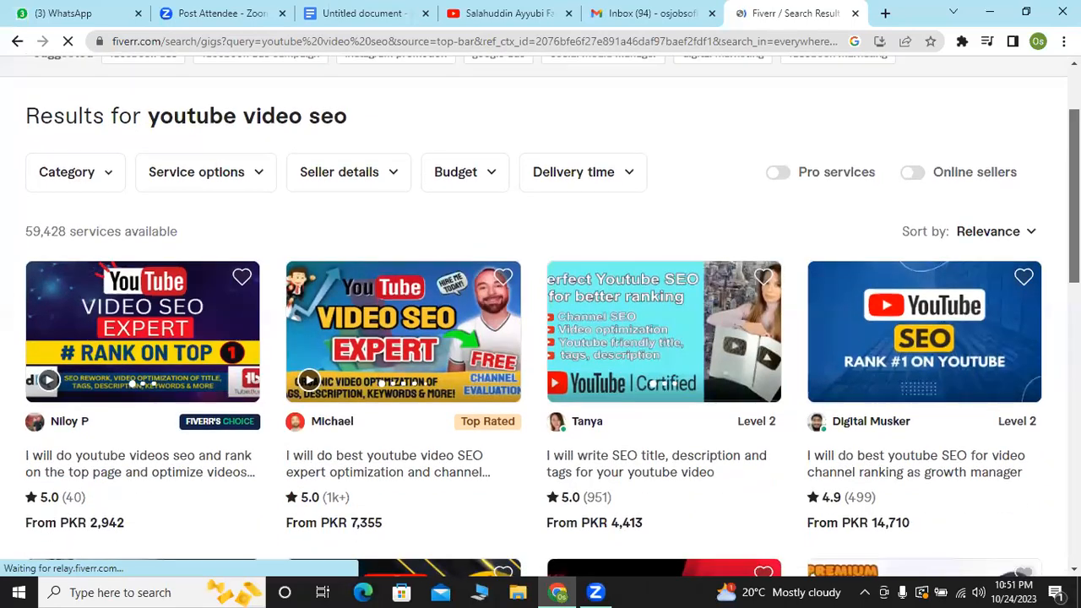
scroll(46, 225, "up", 3)
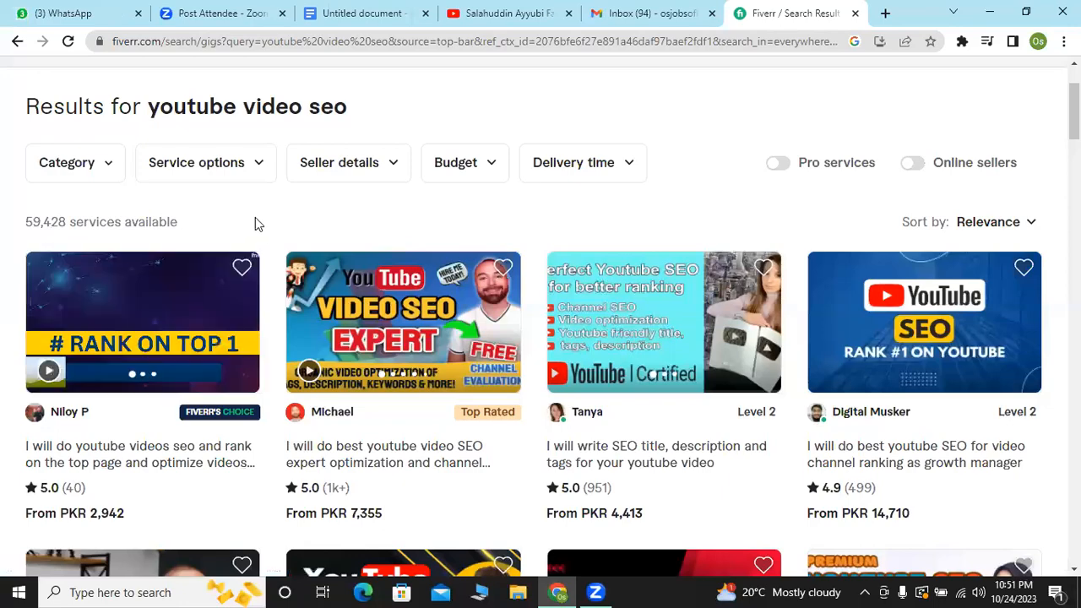
scroll(541, 313, "down", 5)
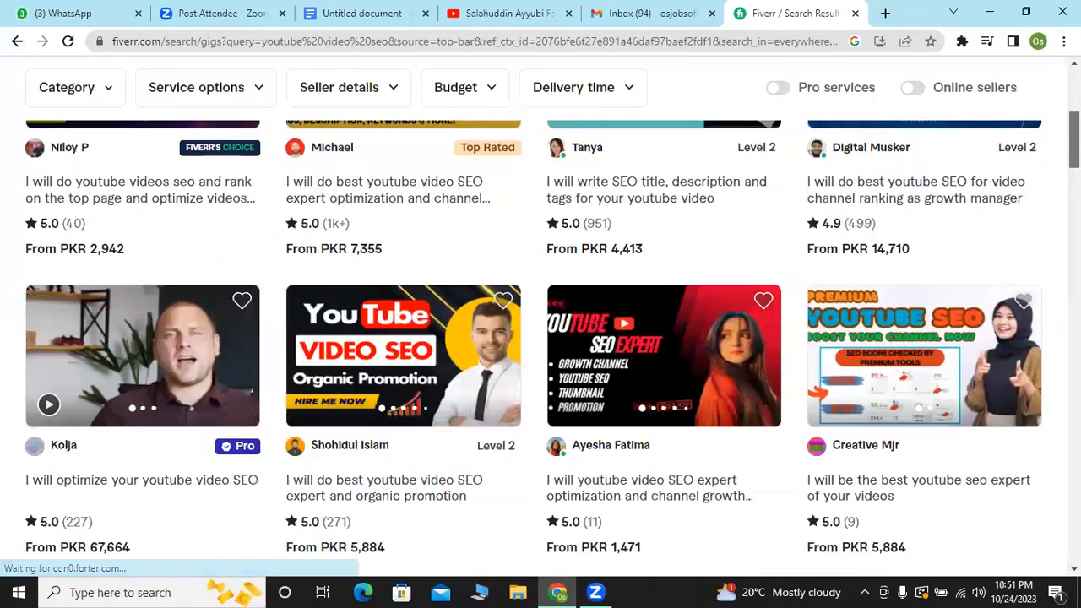
scroll(541, 346, "down", 6)
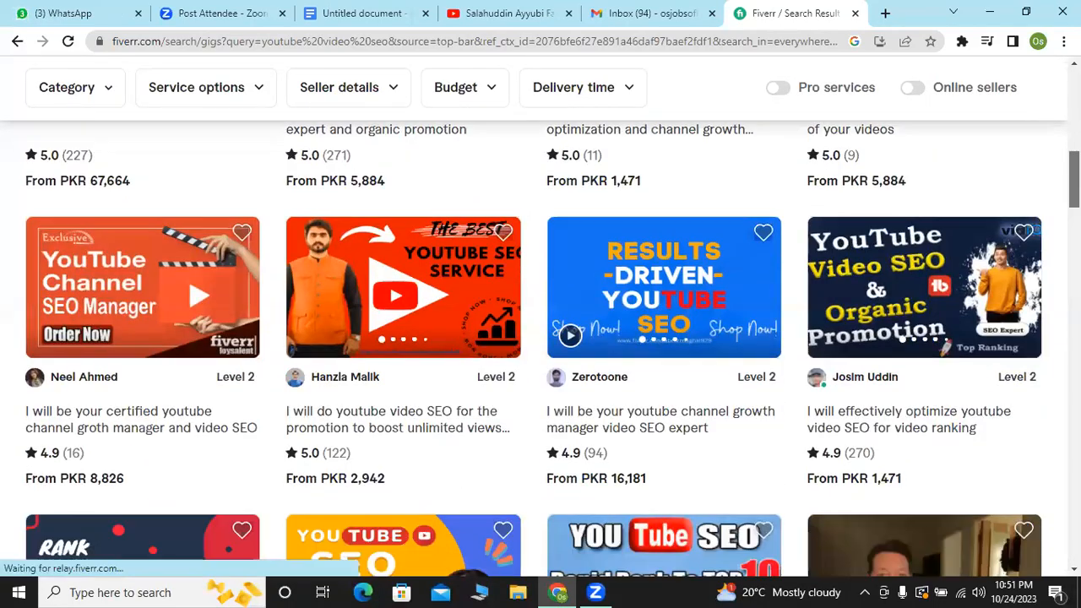
scroll(623, 87, "down", 5)
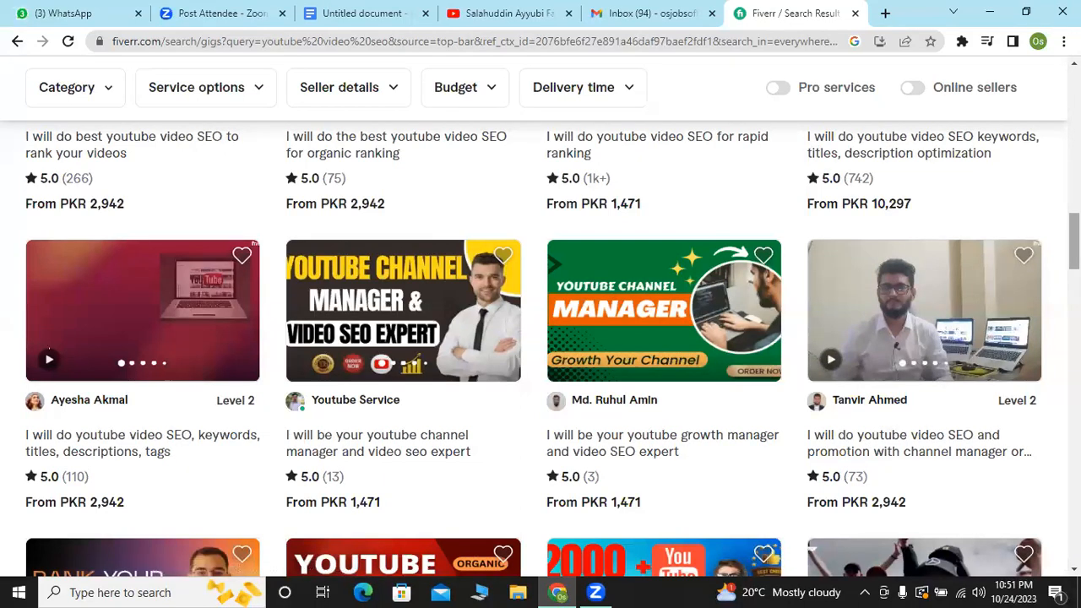
scroll(1074, 245, "down", 1)
scroll(541, 338, "down", 6)
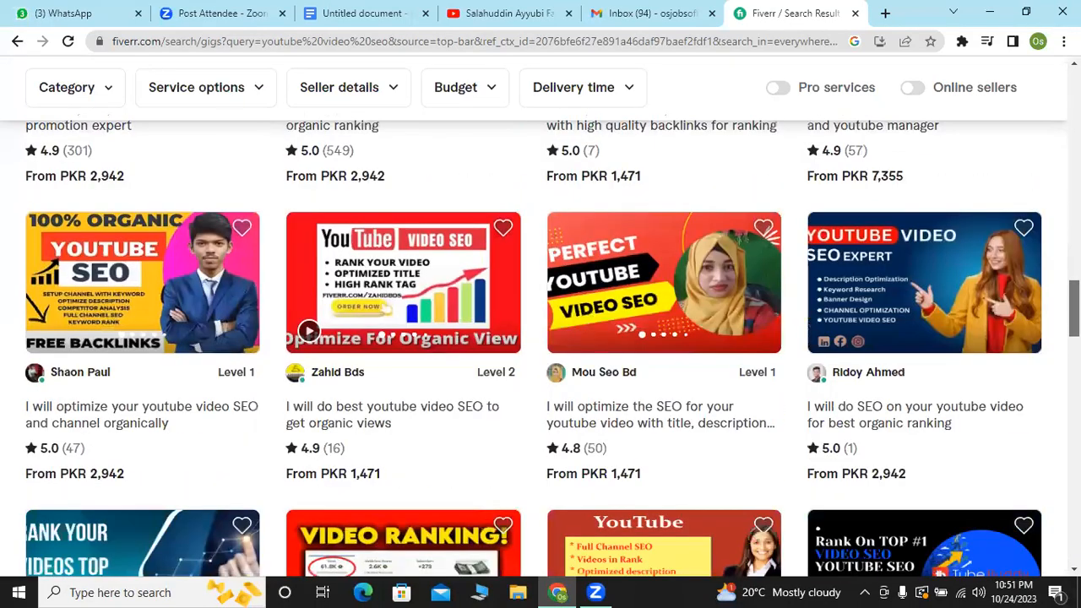
scroll(540, 338, "down", 5)
scroll(540, 338, "up", 10)
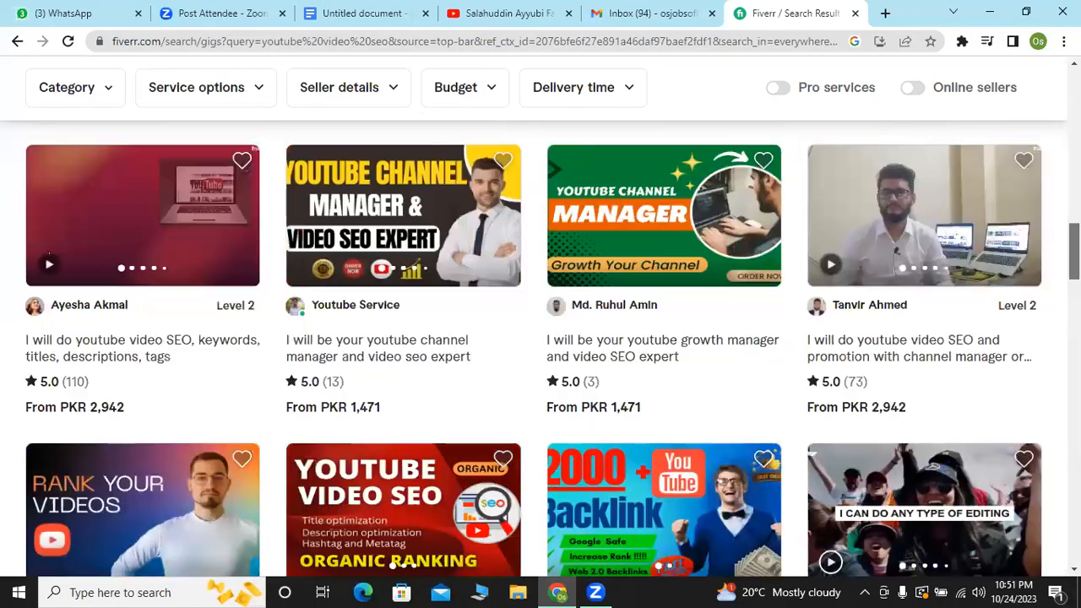
scroll(417, 72, "up", 8)
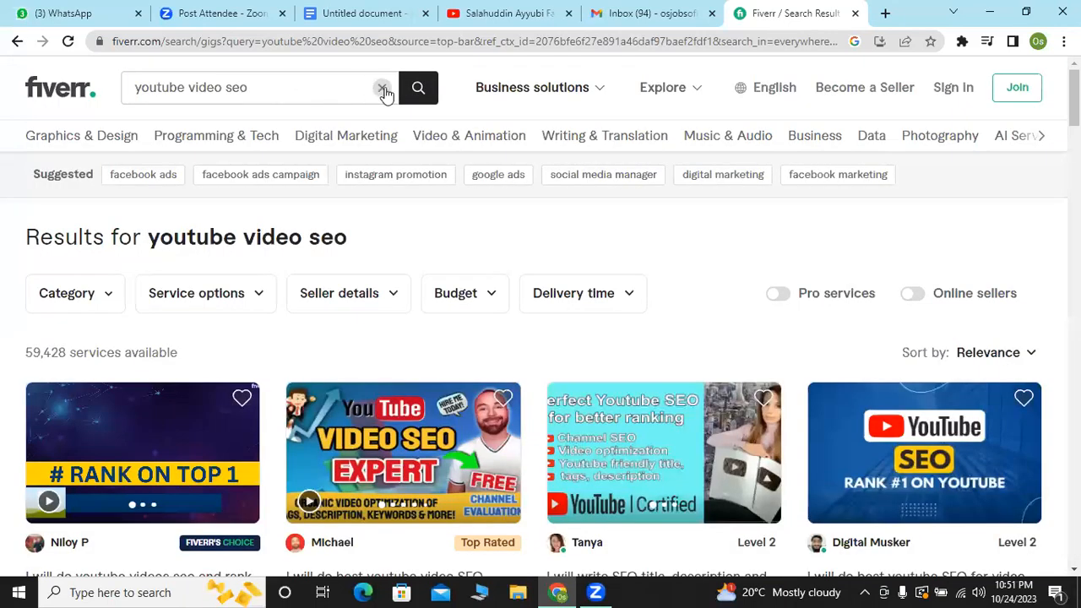
Search Fiverr for the suggested term "thumbnails youtube" and look over the first thumbnail design gigs.
left_click(385, 90)
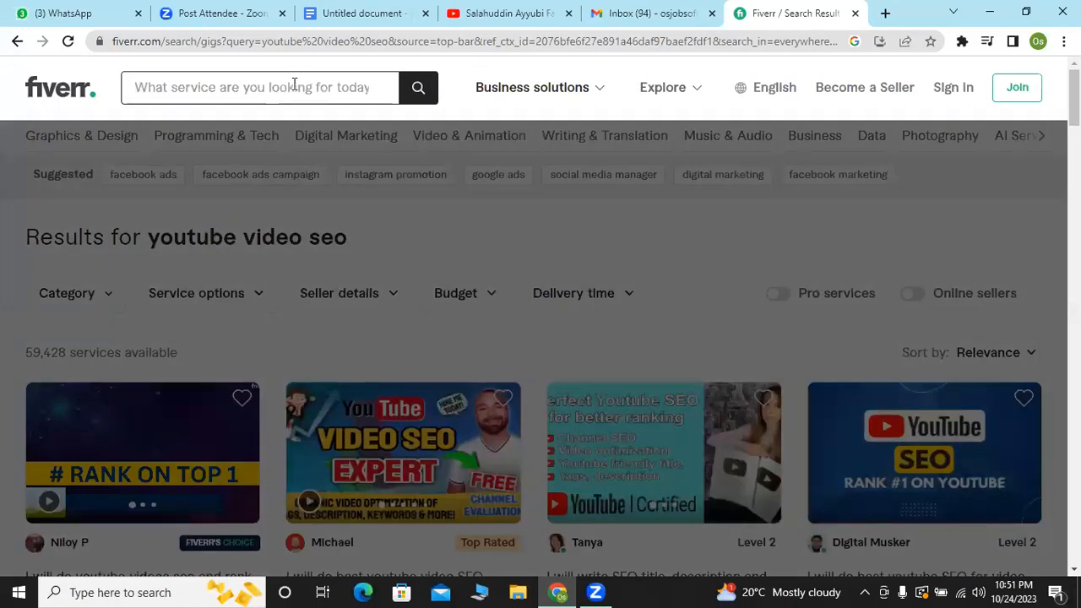
type("t")
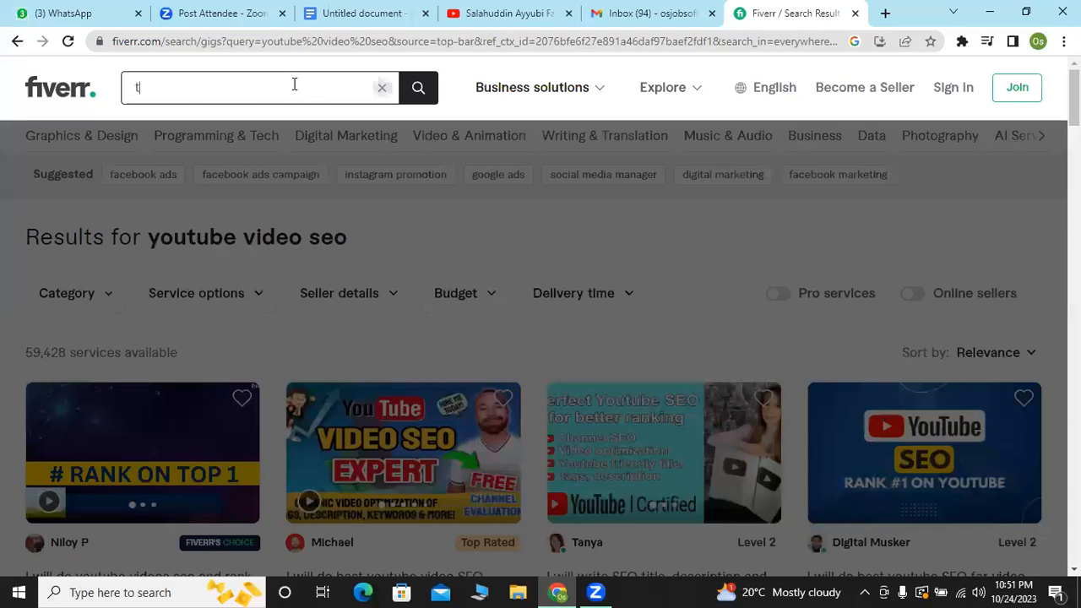
type("humnail")
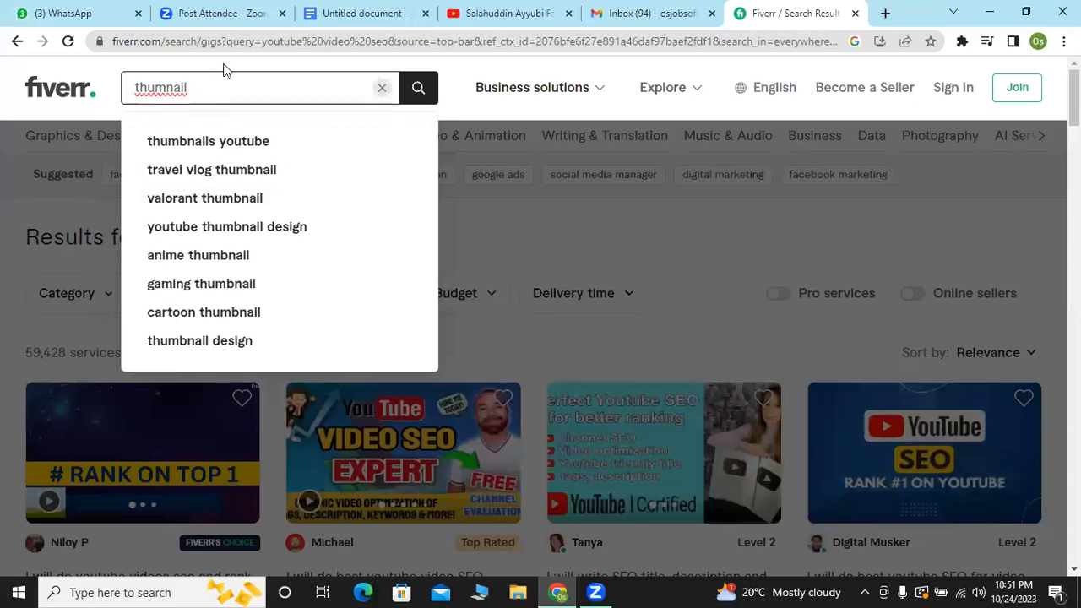
left_click(216, 137)
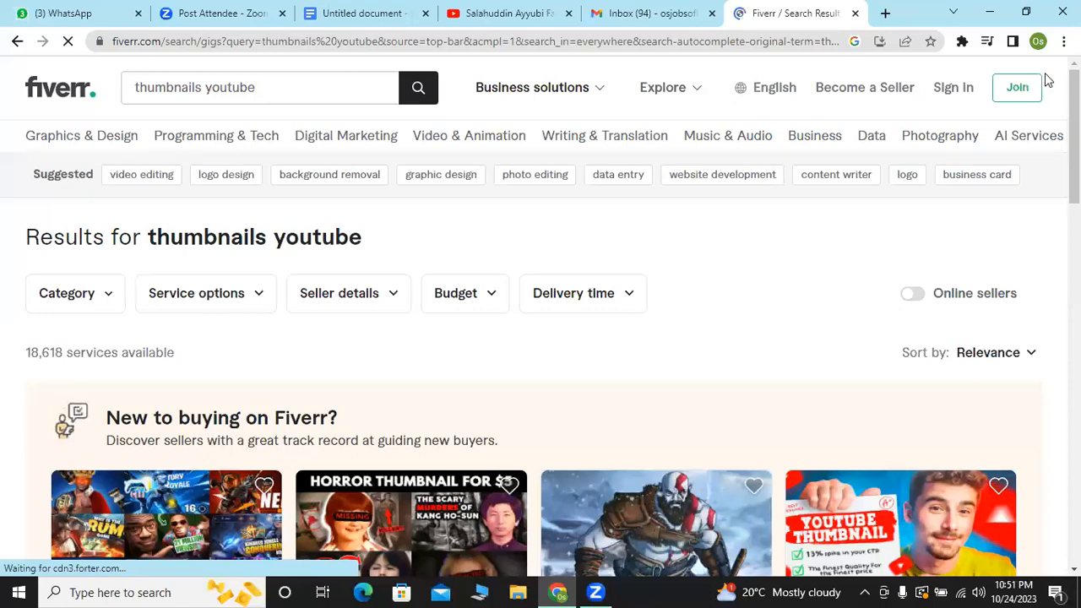
scroll(541, 318, "down", 10)
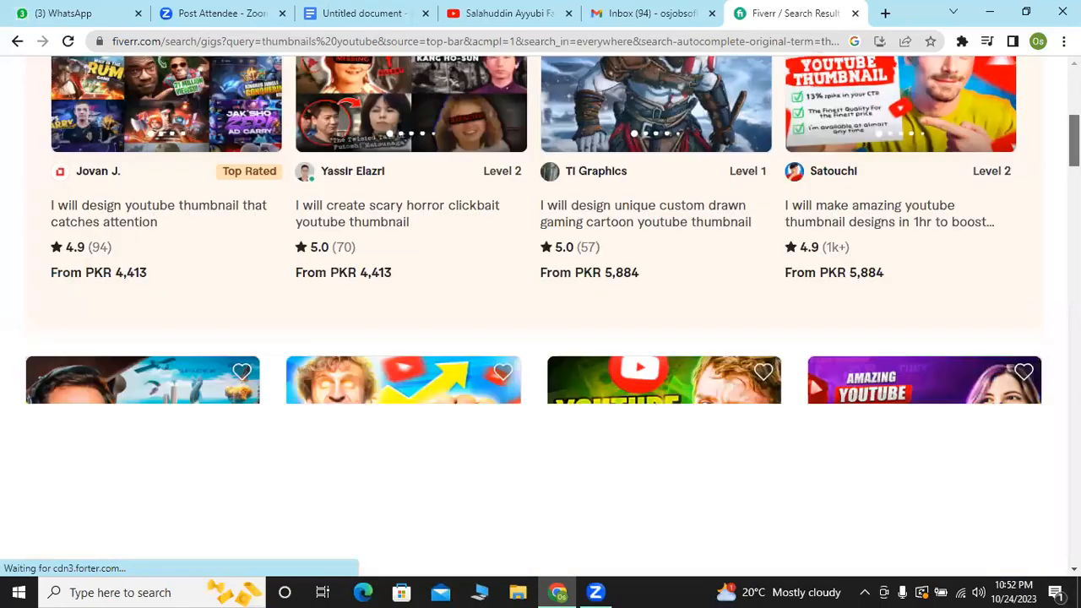
scroll(540, 338, "up", 8)
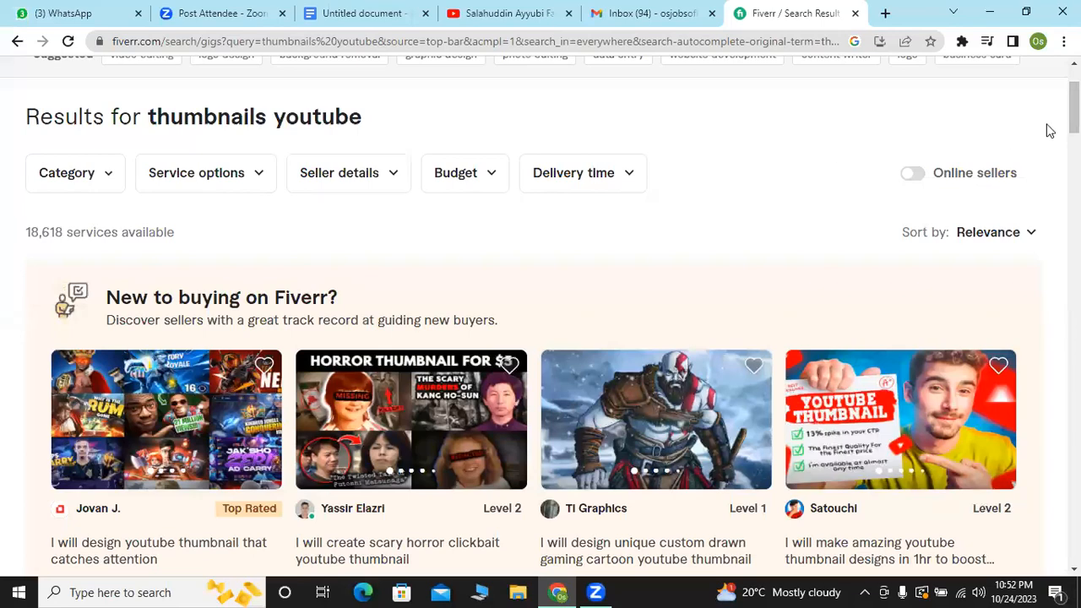
Look through the remaining YouTube thumbnail design gigs and their starting prices on Fiverr.
left_click_drag(1074, 107, 1075, 312)
scroll(372, 127, "down", 10)
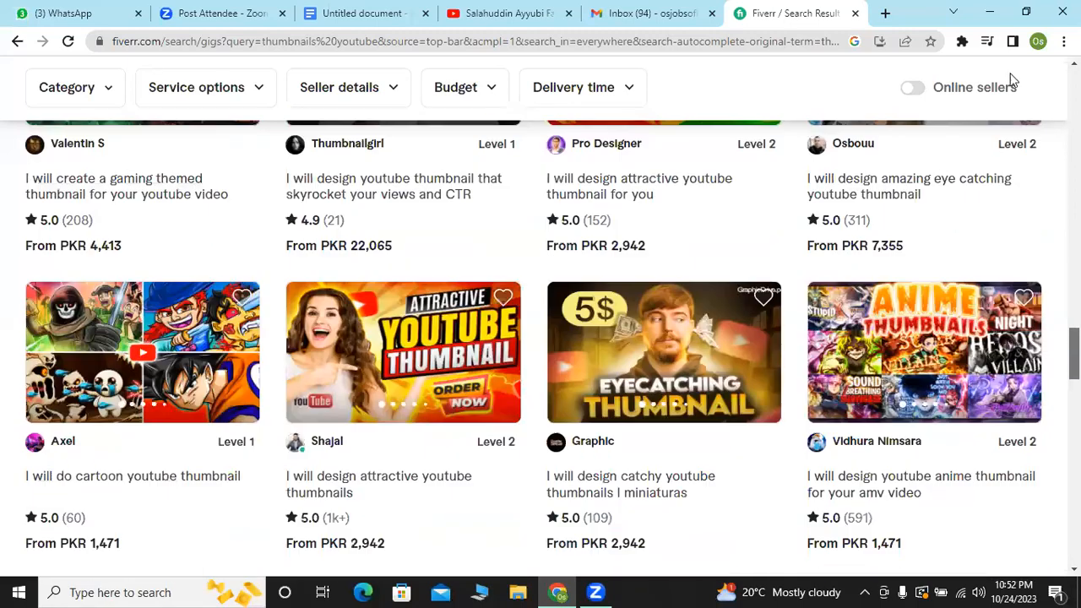
scroll(344, 106, "up", 15)
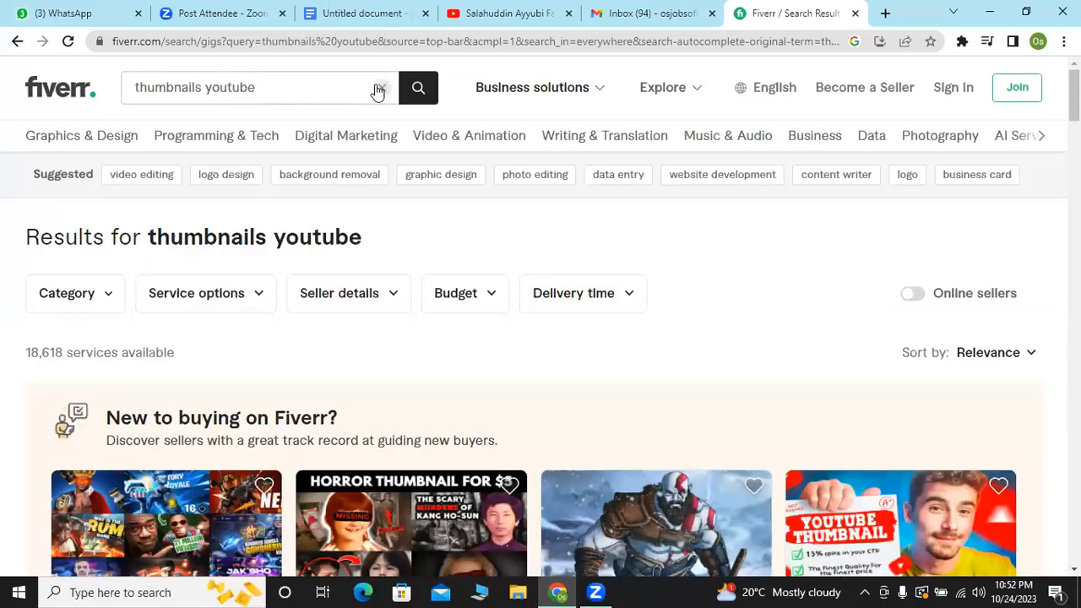
Replace the Fiverr search with "youtube video editing" and run it.
left_click(378, 89)
left_click(379, 89)
type("youtube video a")
key("BackSpace")
key("BackSpace")
key("BackSpace")
key("BackSpace")
key("BackSpace")
type("deo")
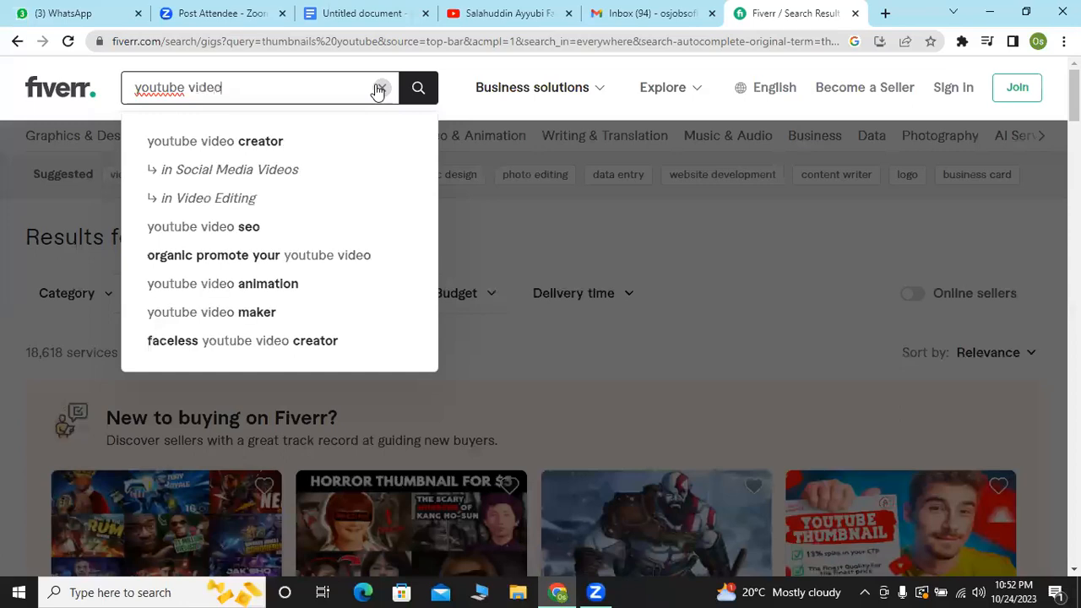
type(" editing")
left_click(416, 96)
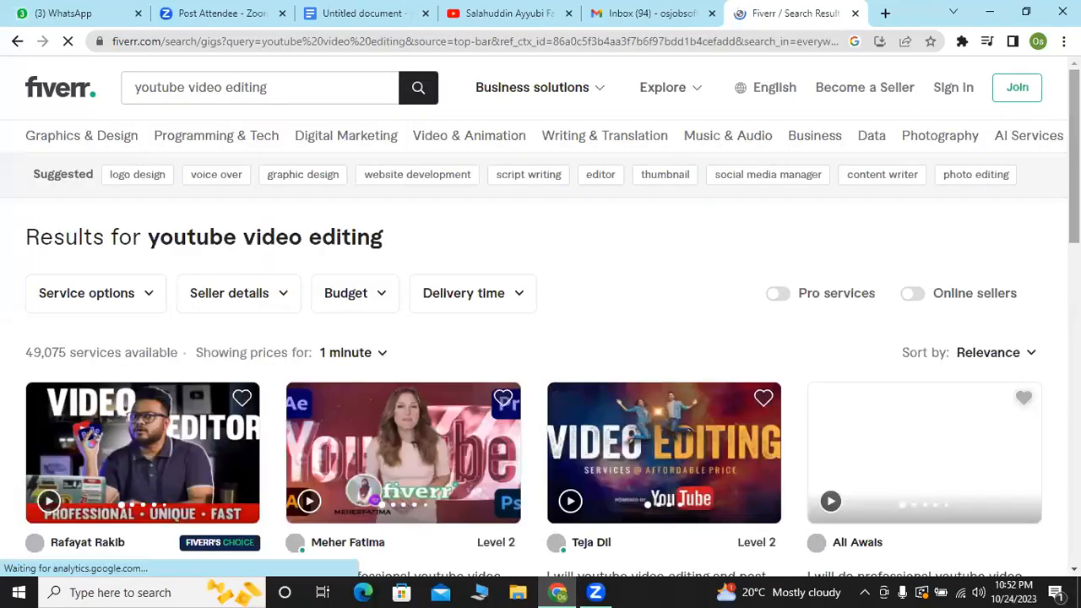
Examine the YouTube video editing gigs, including their titles, seller levels, ratings and starting prices per video length.
scroll(540, 338, "down", 2)
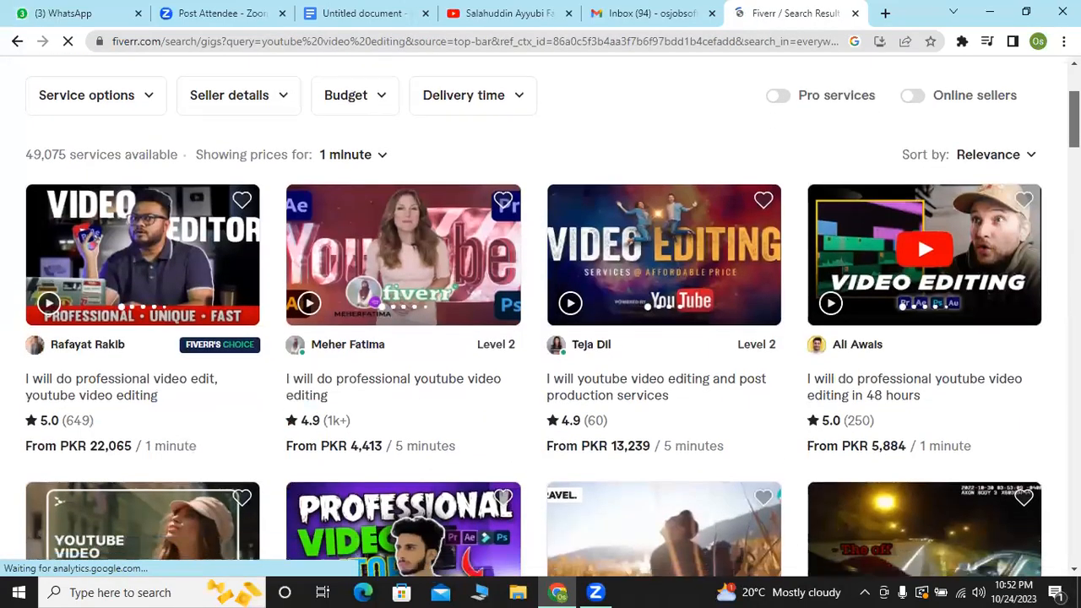
scroll(541, 338, "down", 1)
scroll(313, 221, "down", 6)
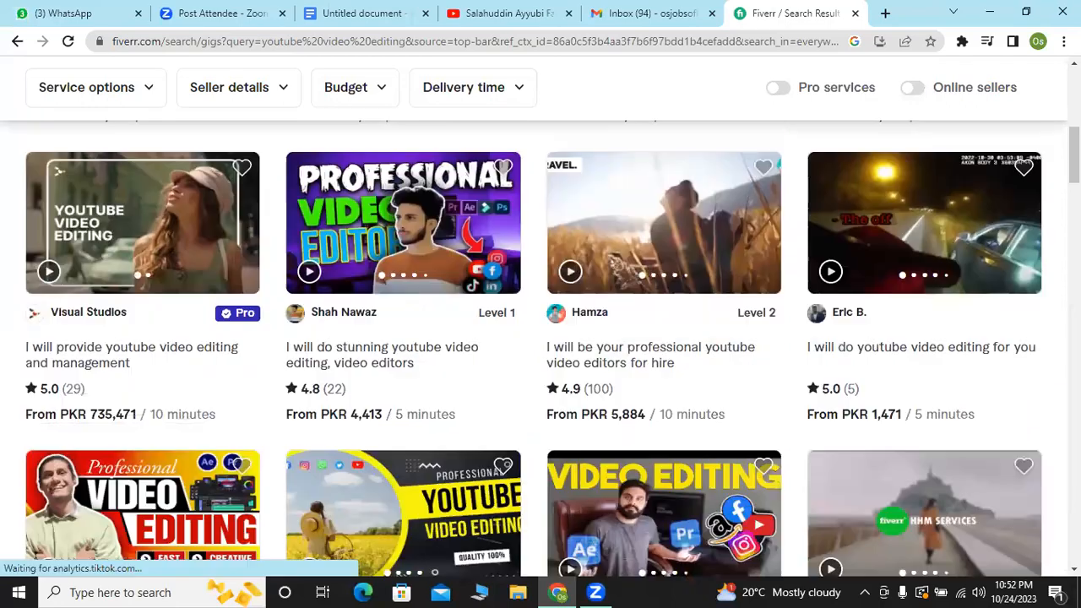
scroll(314, 221, "down", 8)
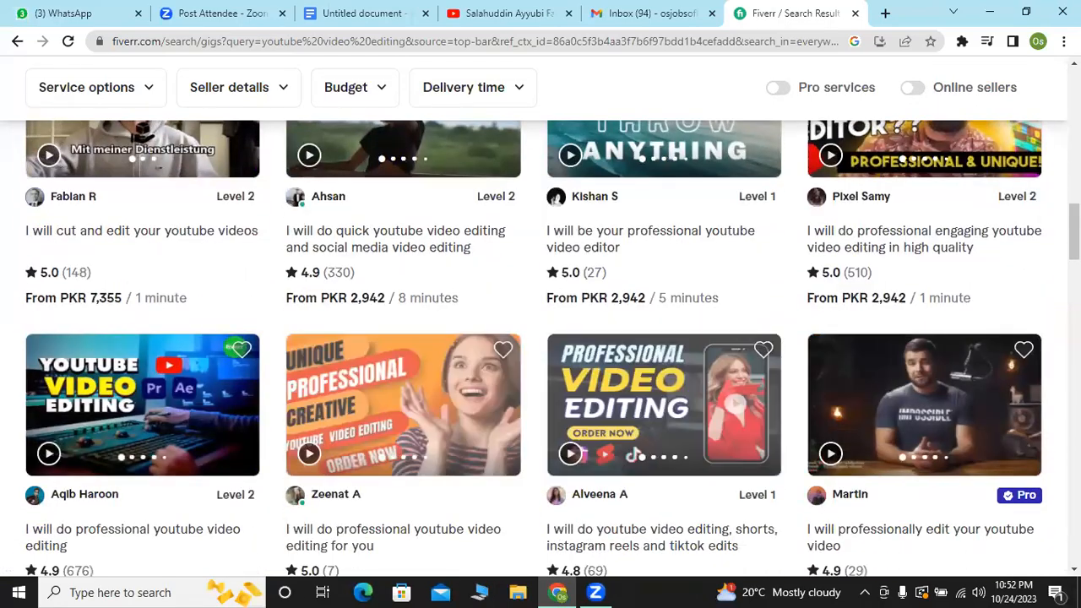
scroll(540, 338, "down", 14)
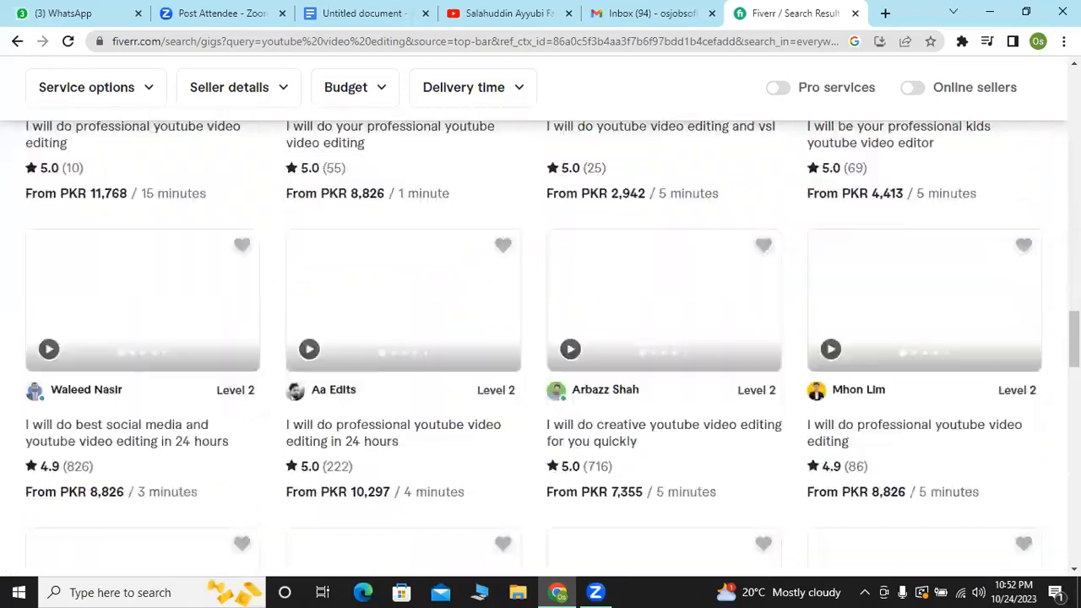
scroll(540, 338, "down", 6)
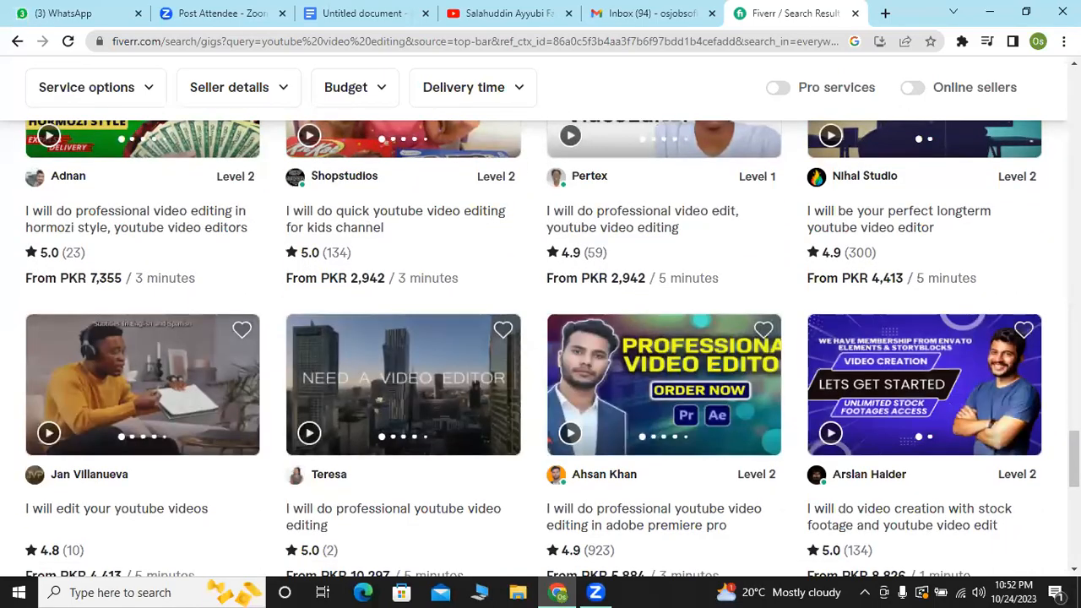
scroll(541, 338, "up", 10)
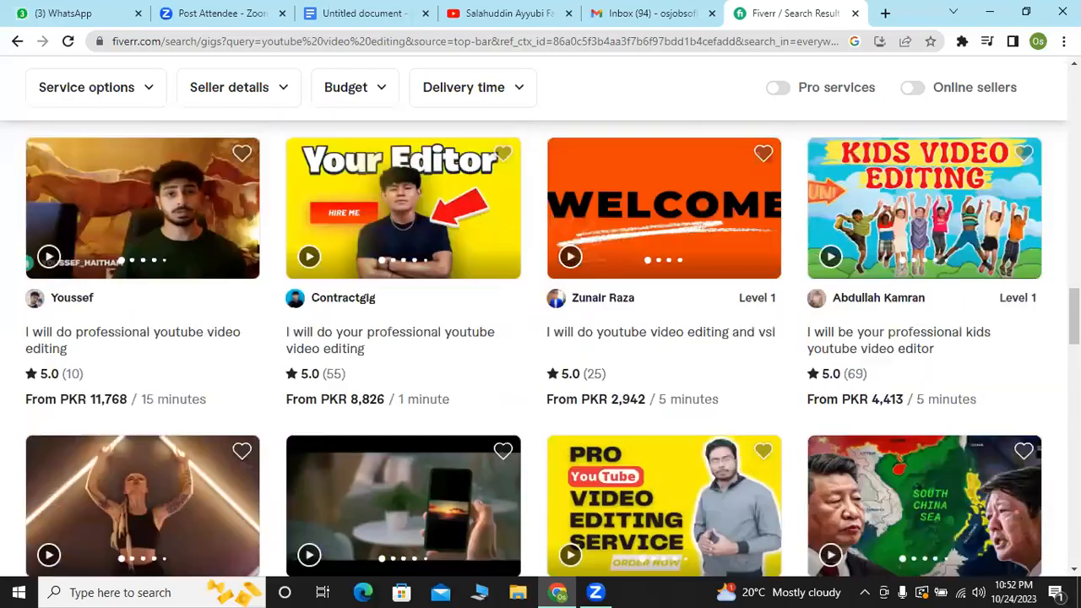
scroll(540, 338, "up", 10)
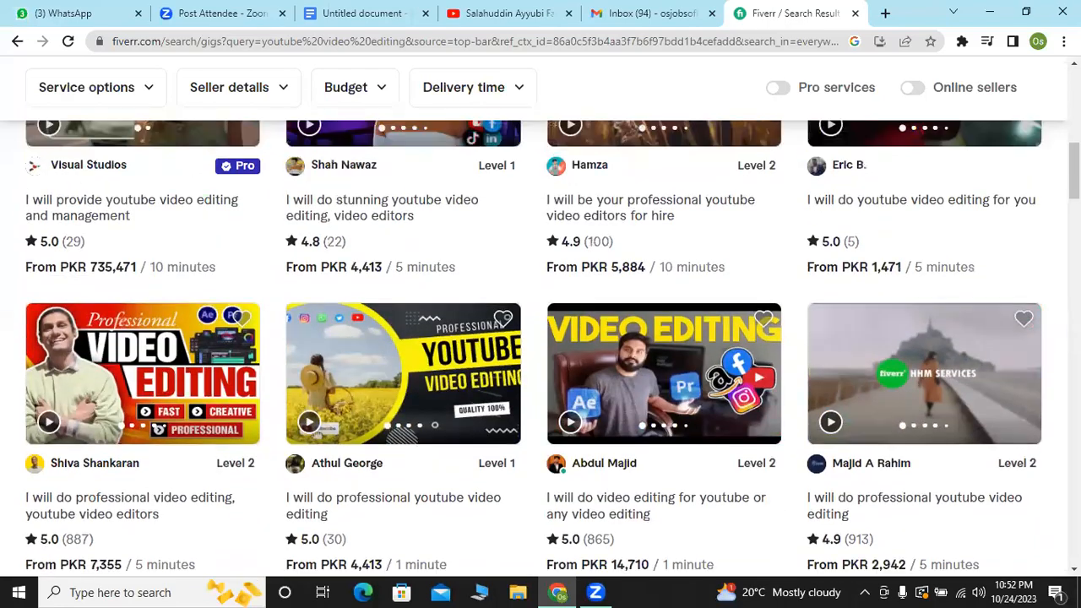
scroll(832, 135, "up", 5)
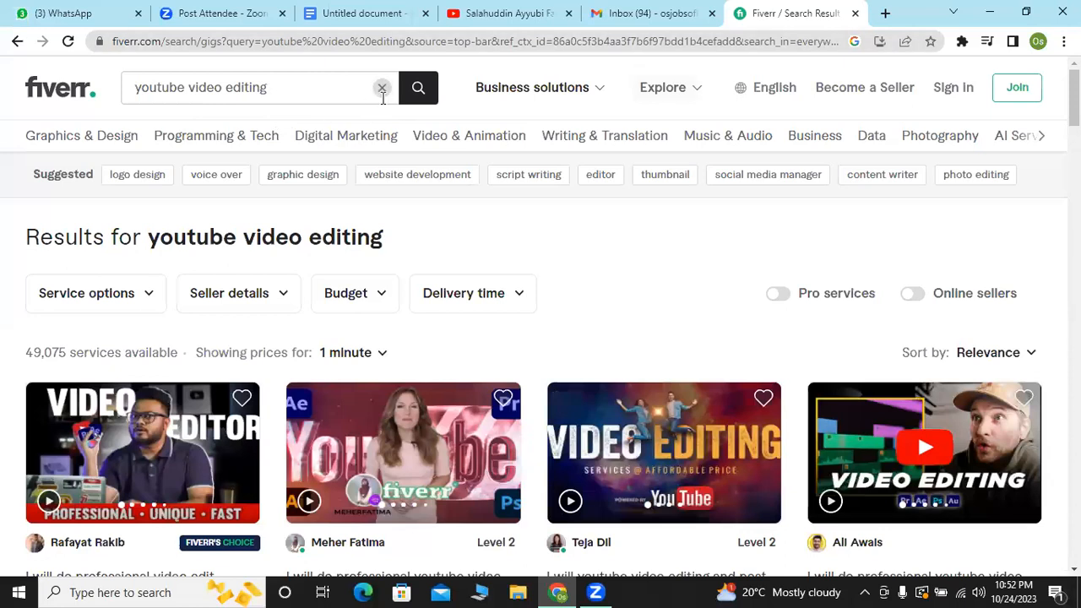
Search Fiverr for "cash cow youtube channel" in place of the video editing term.
left_click(382, 87)
type("yo")
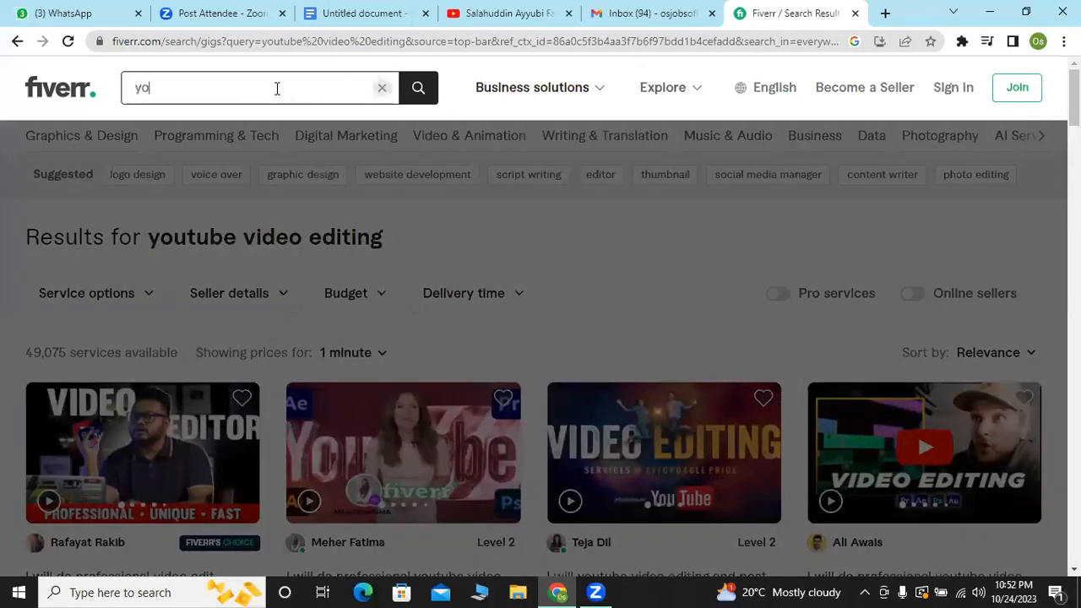
key("BackSpace")
type("cash cow youtube ")
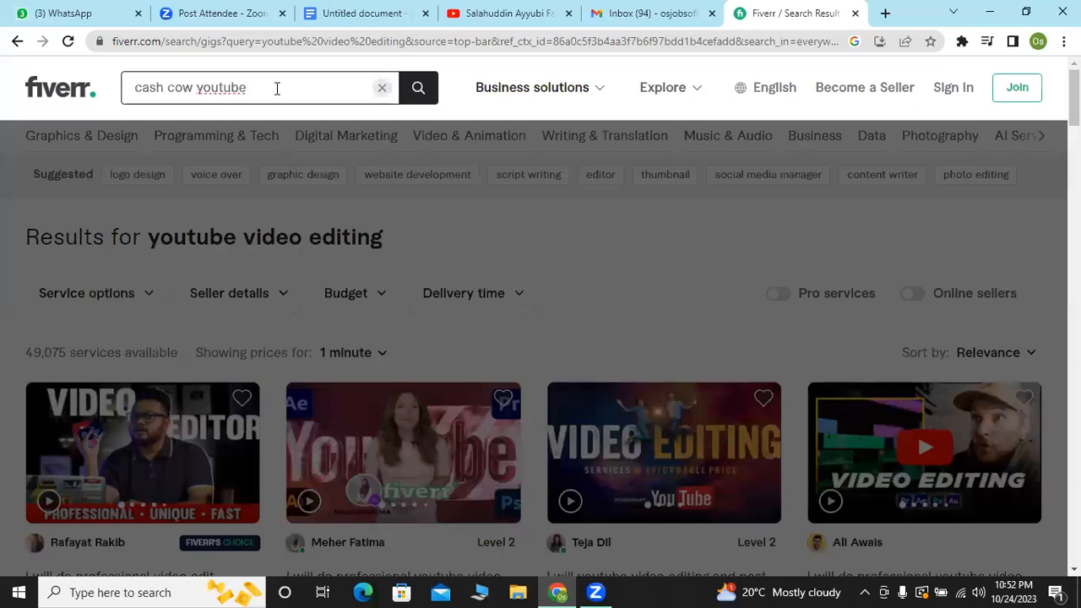
type("channel")
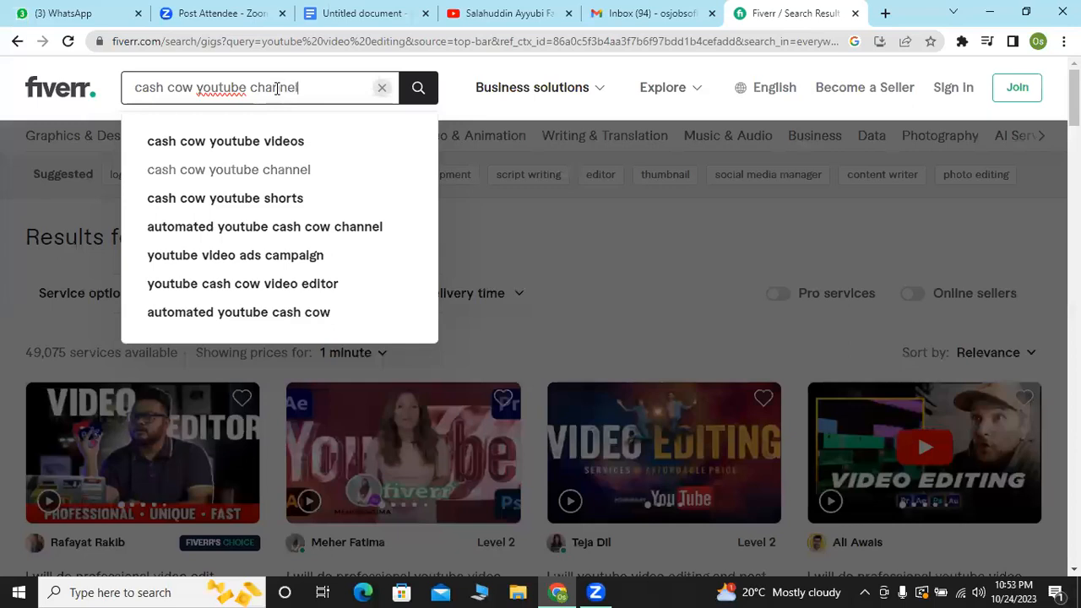
key("Return")
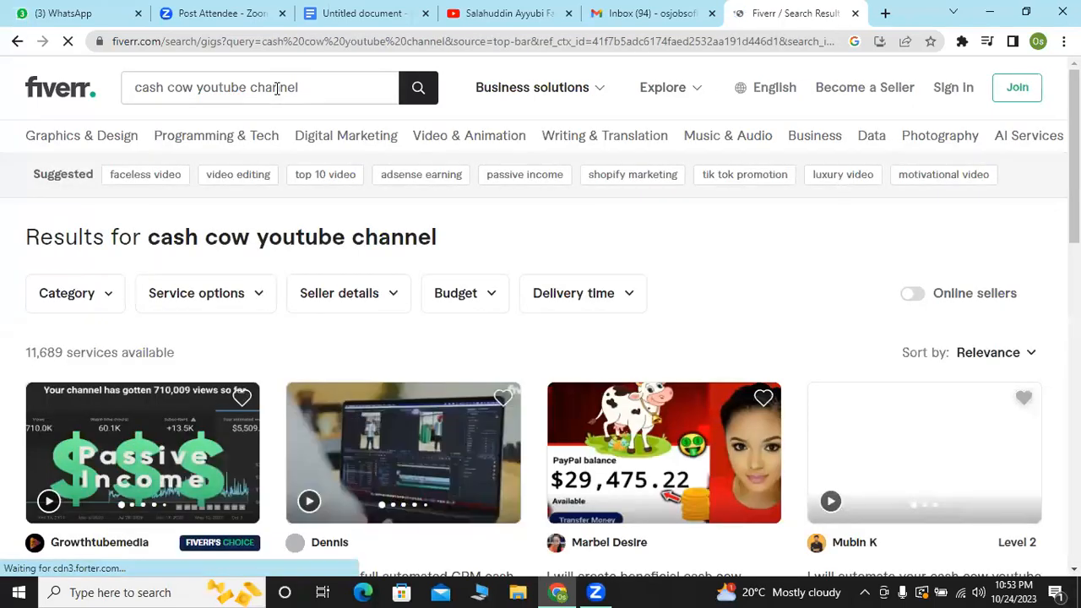
Browse the cash cow YouTube channel gigs and their starting prices, and return to the course outline in Google Docs.
scroll(11, 142, "down", 5)
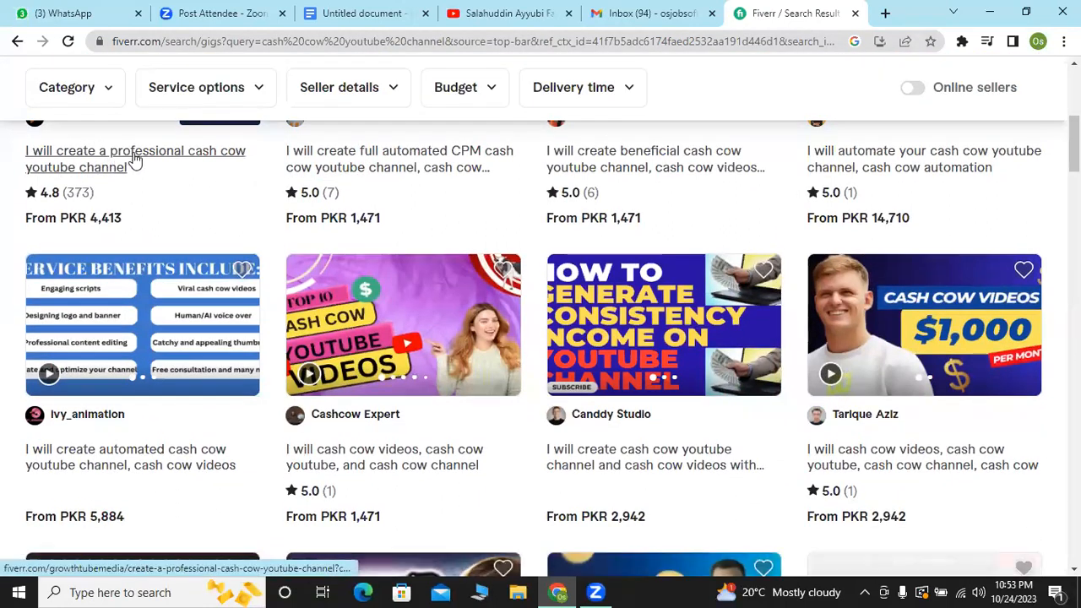
left_click_drag(1075, 143, 1075, 97)
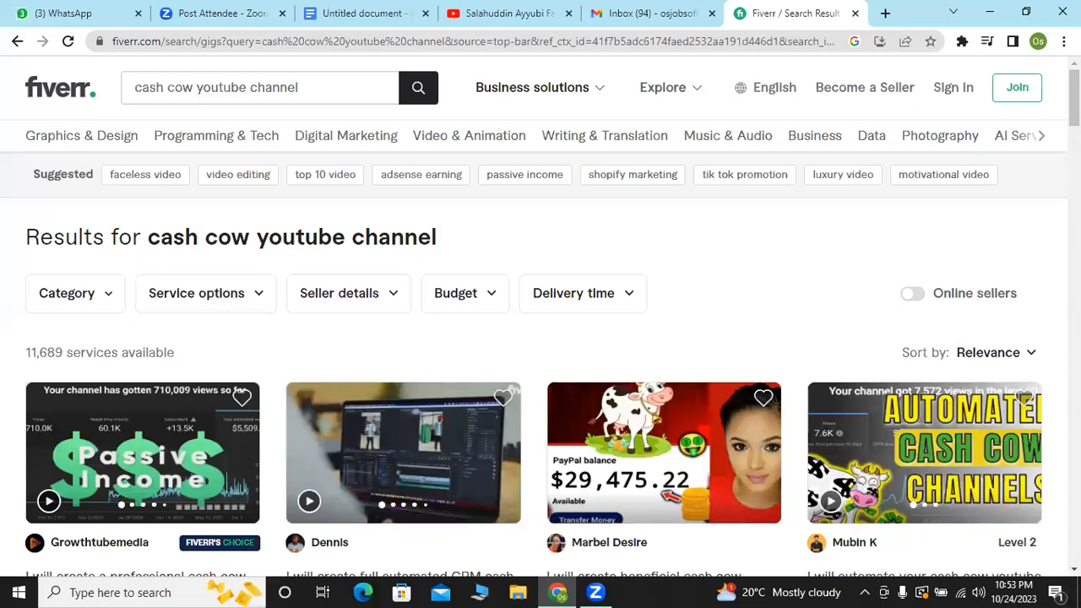
scroll(540, 338, "down", 8)
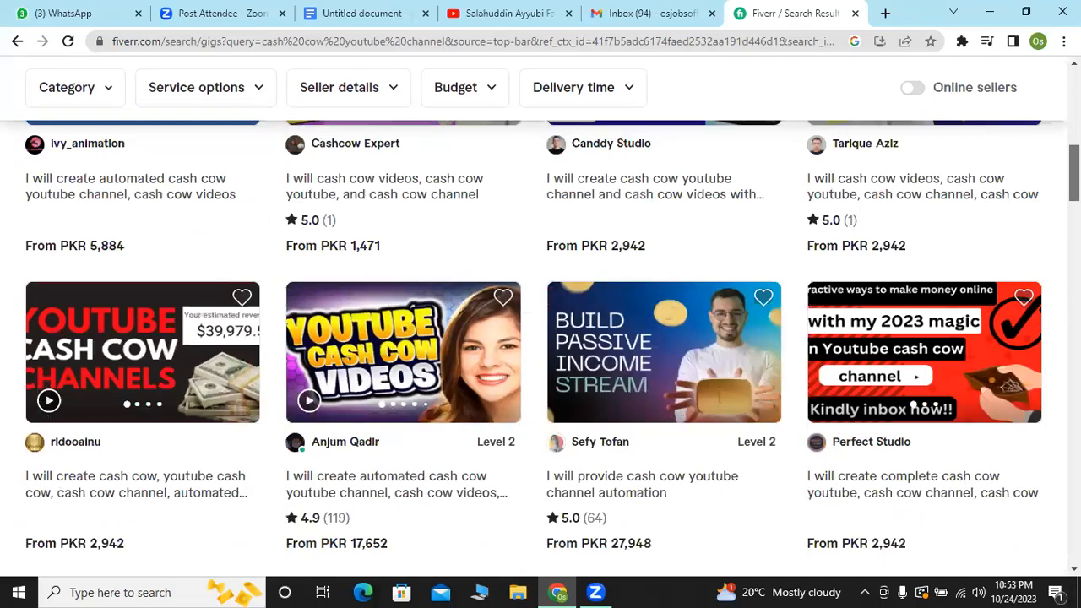
scroll(540, 338, "down", 7)
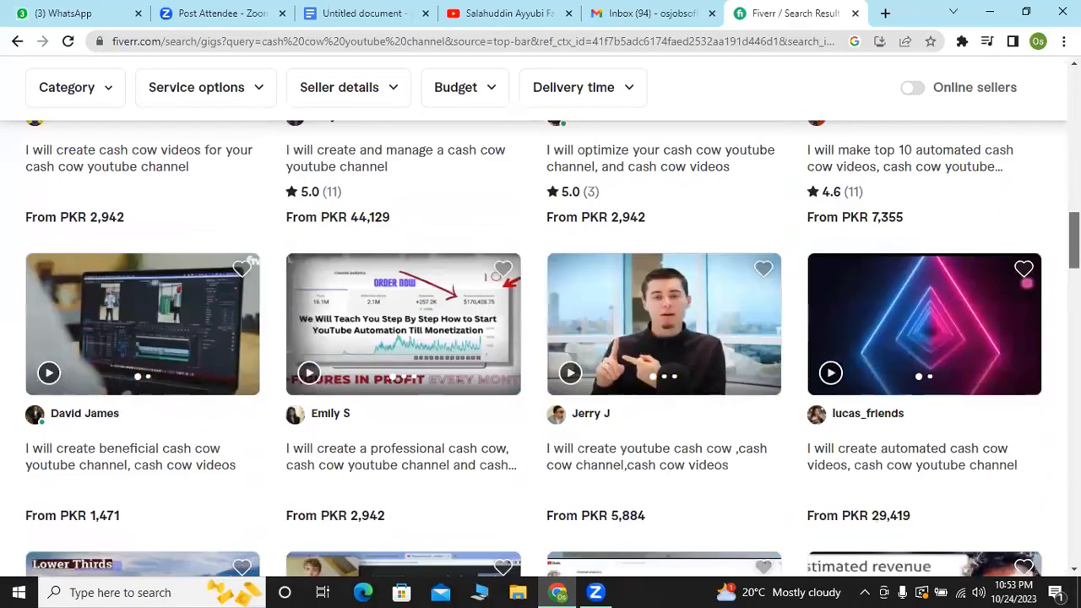
scroll(541, 338, "down", 10)
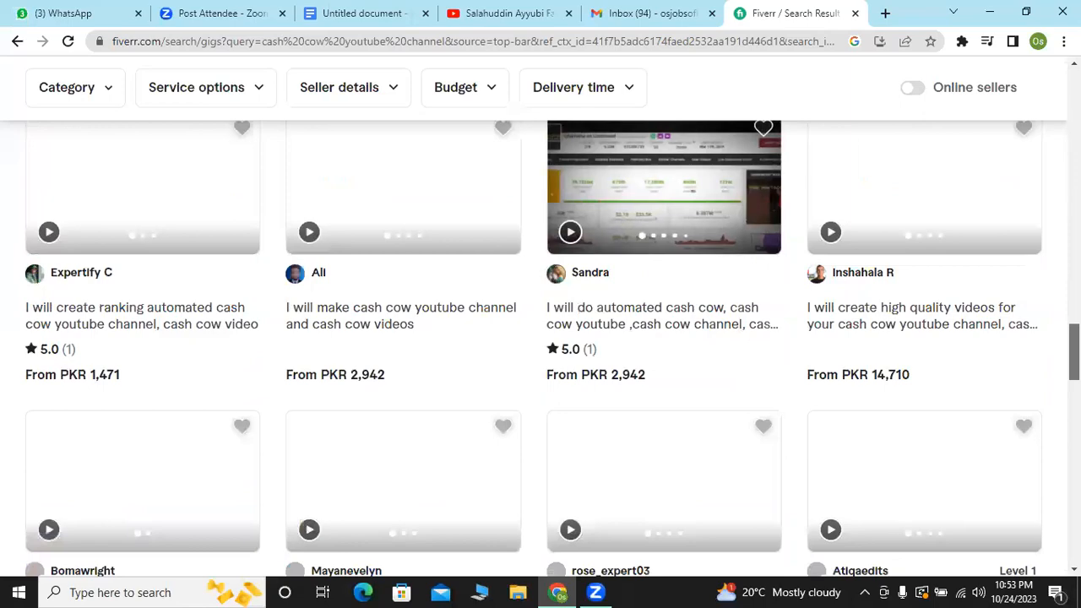
scroll(1052, 174, "up", 15)
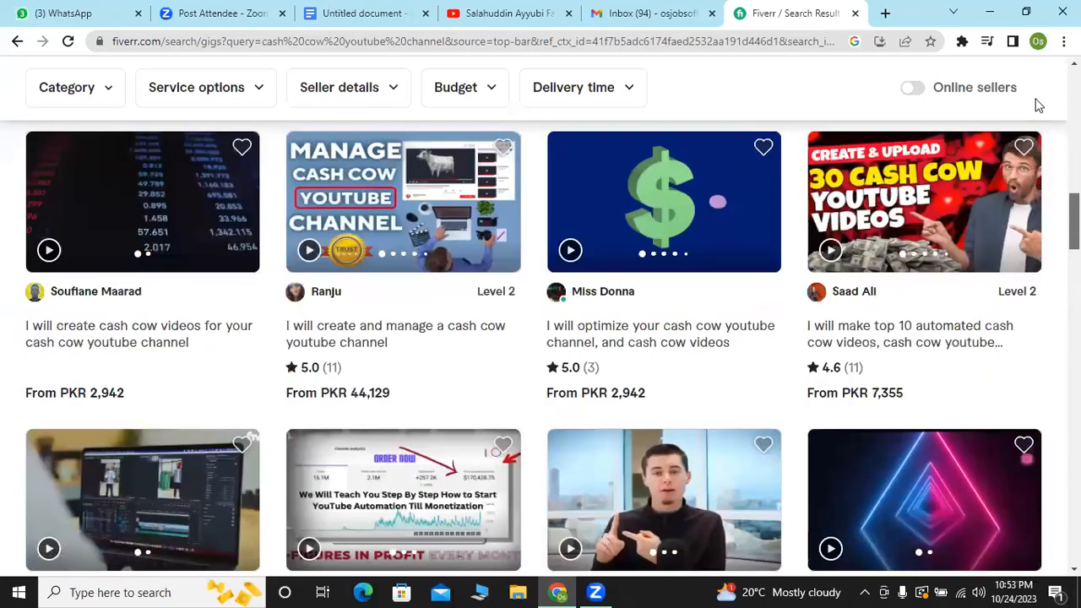
scroll(1038, 84, "up", 9)
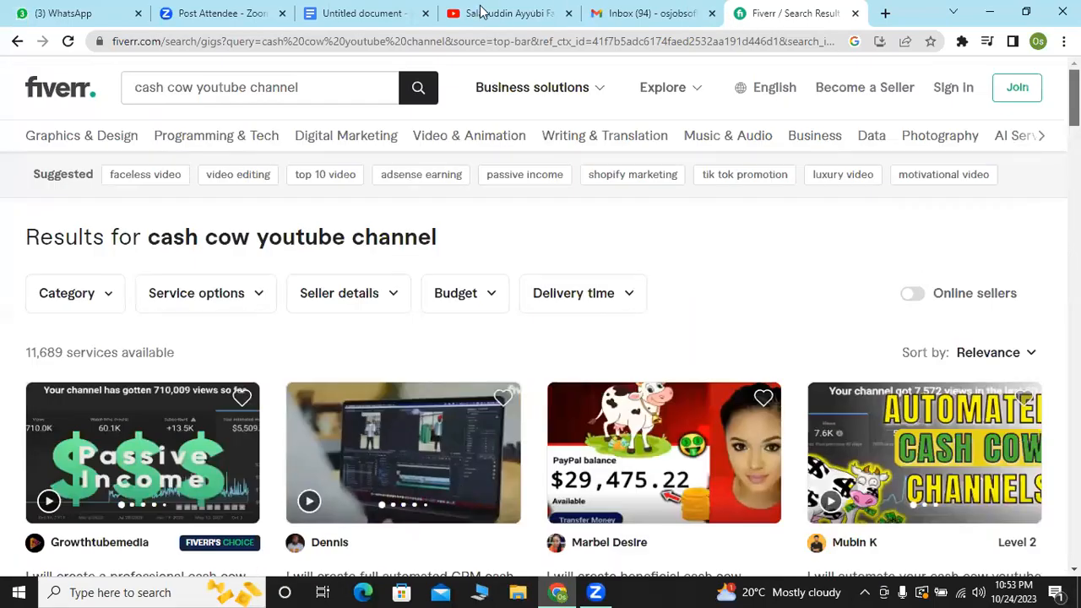
left_click(374, 16)
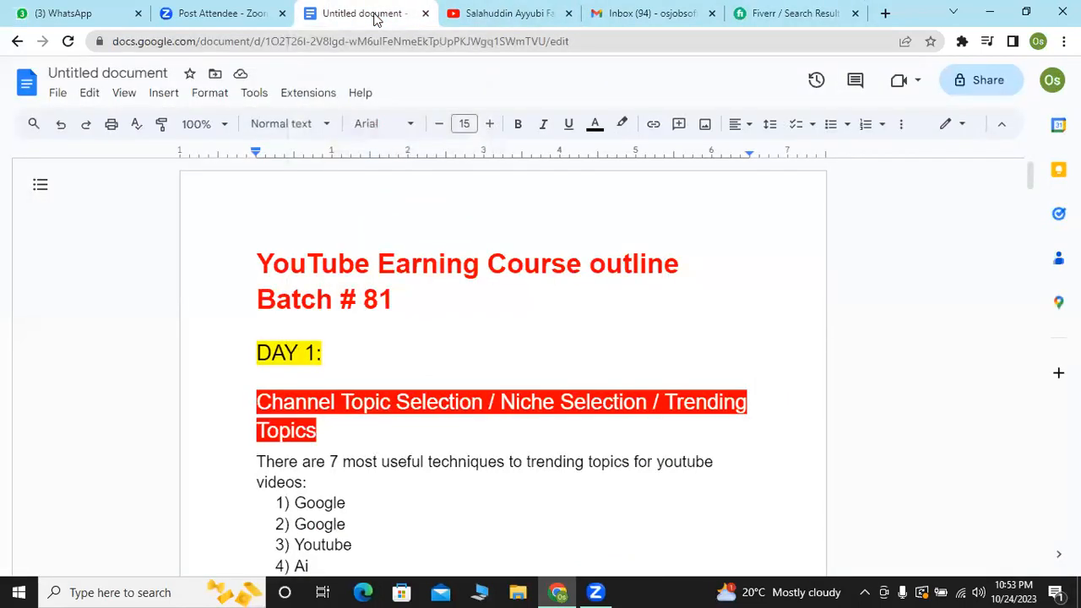